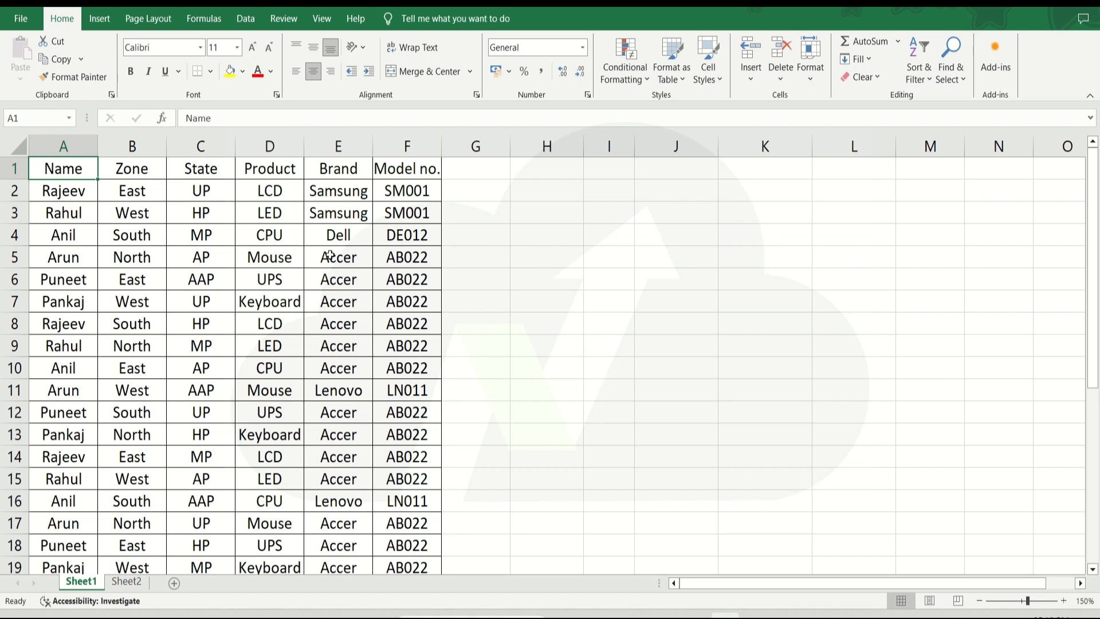
key(Right)
key(Right)
key(Right)
key(Right)
key(Right)
key(Right)
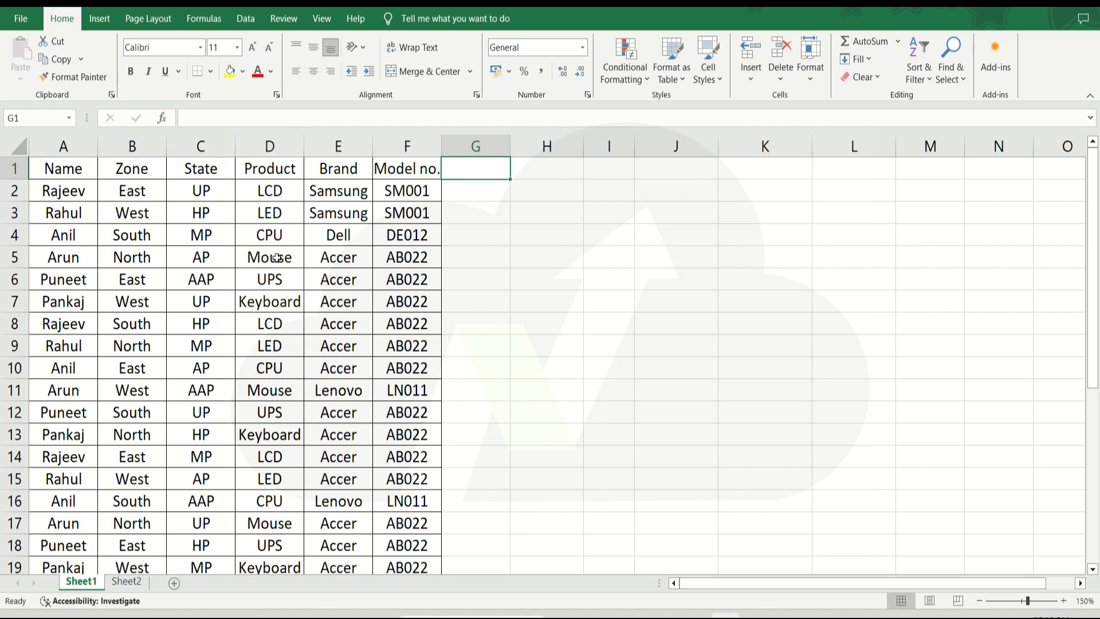
key(Right)
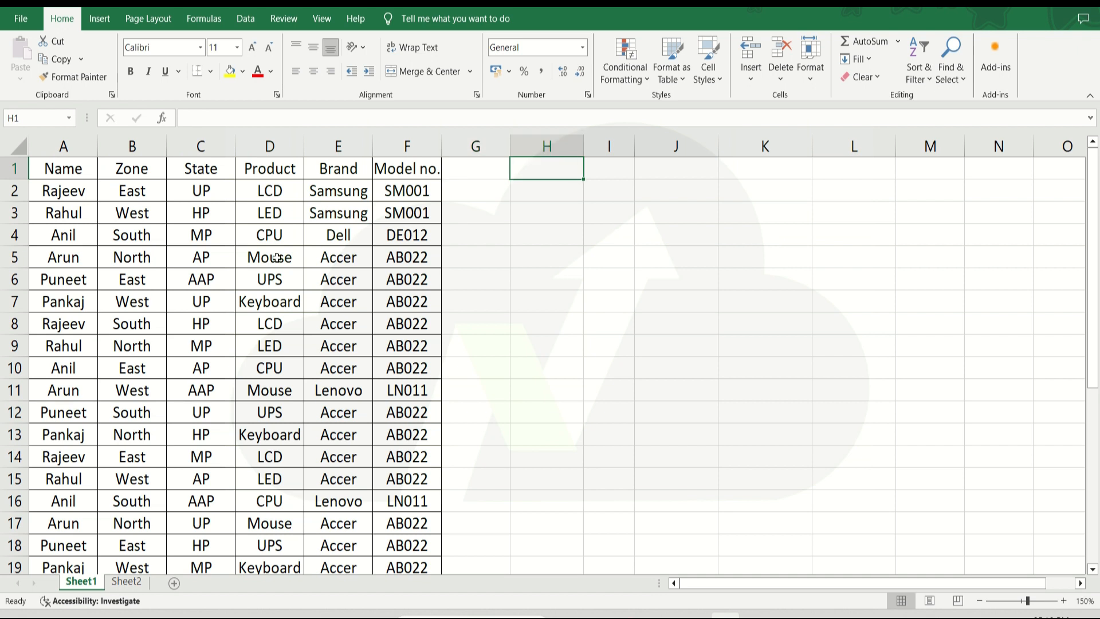
key(Down)
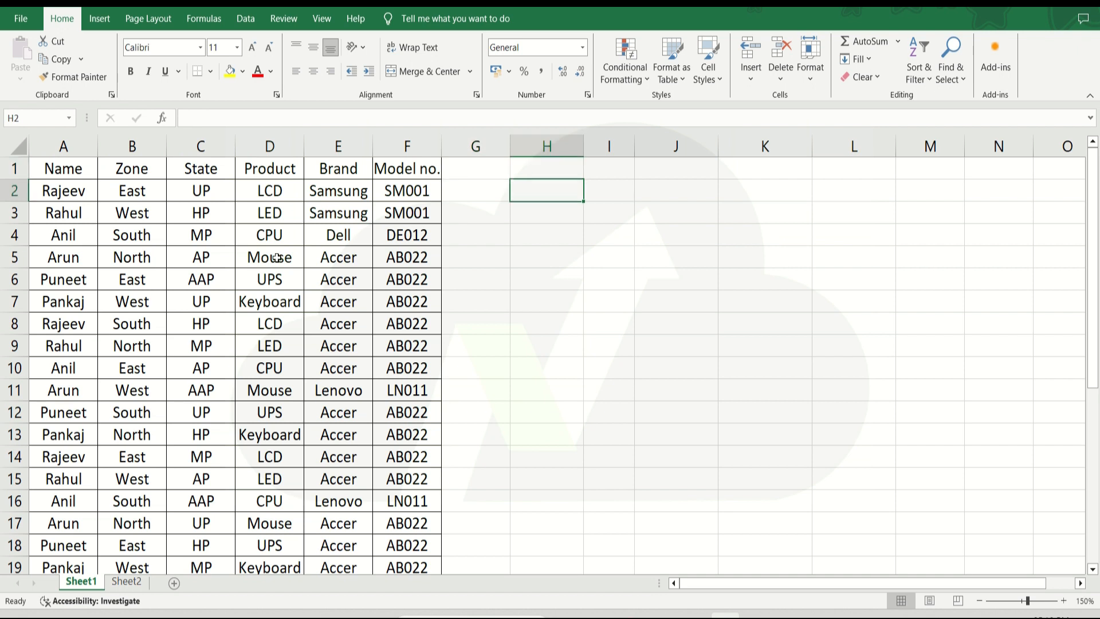
key(Up)
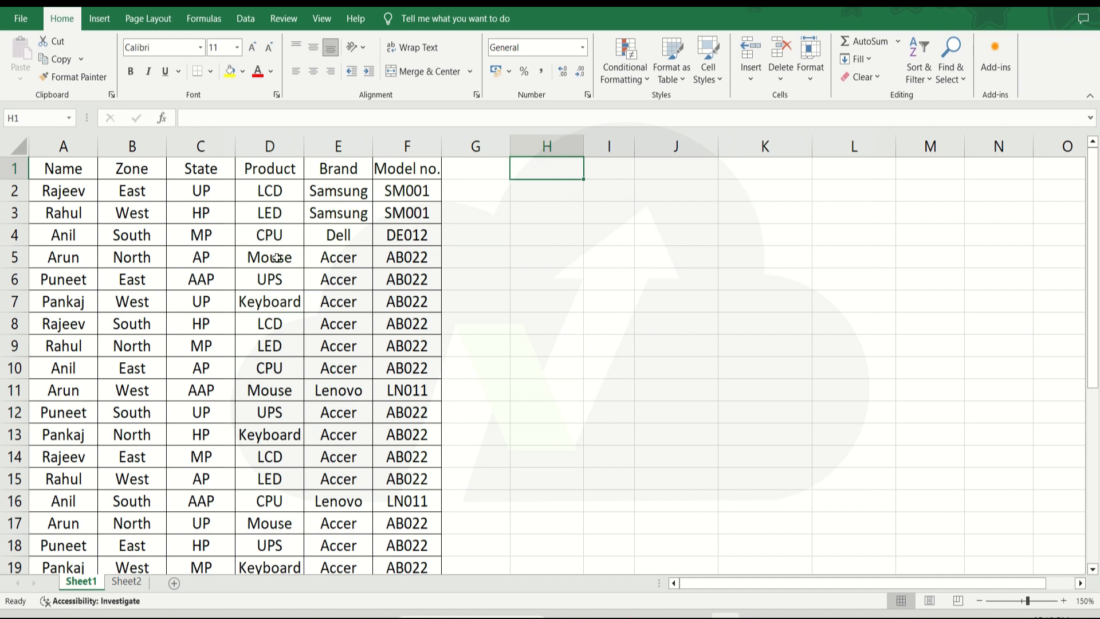
key(Left)
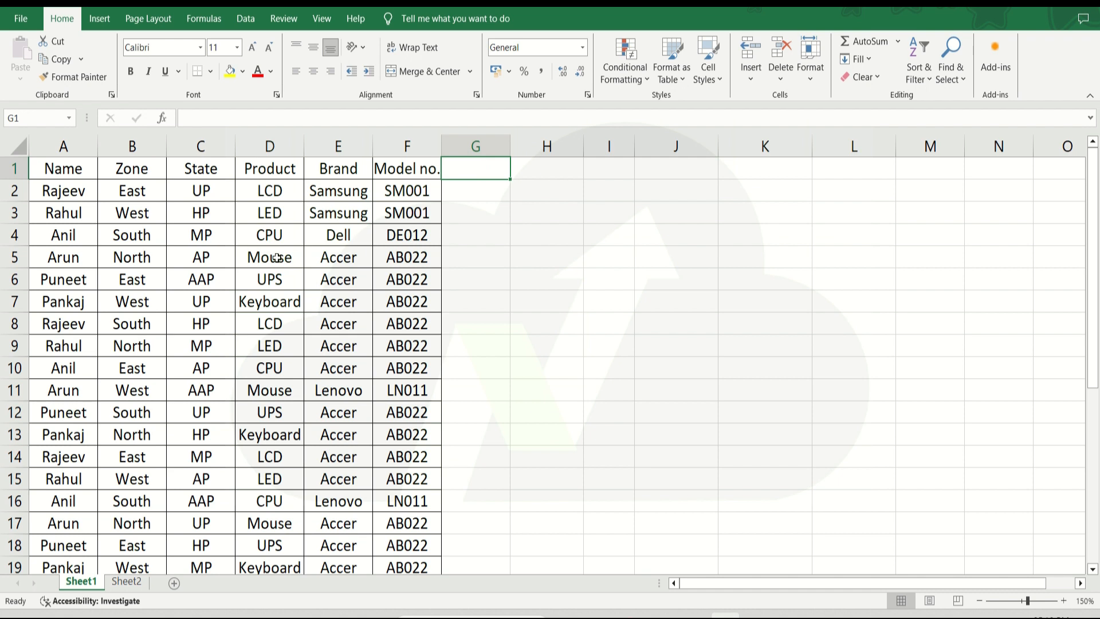
key(Left)
key(Left)
key(Left)
key(Left)
key(Left)
key(Left)
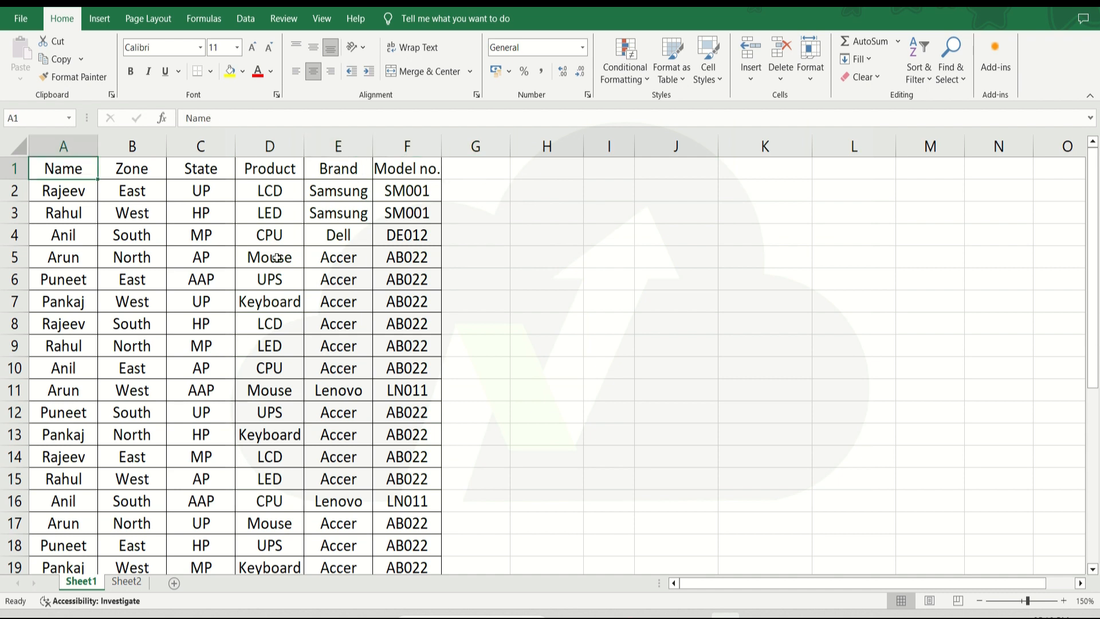
Try a yellow fill and green font colour on the header cells A1:F1 and undo both changes
key(shift+Right)
key(shift+Right)
key(shift+Right)
key(shift+Right)
key(shift+Right)
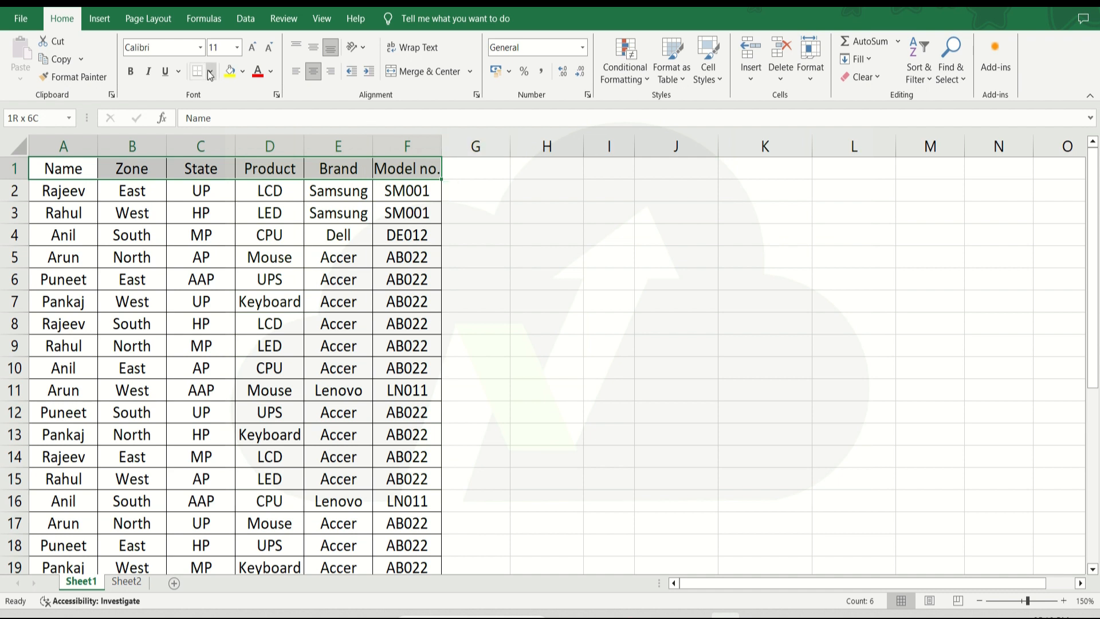
click(244, 72)
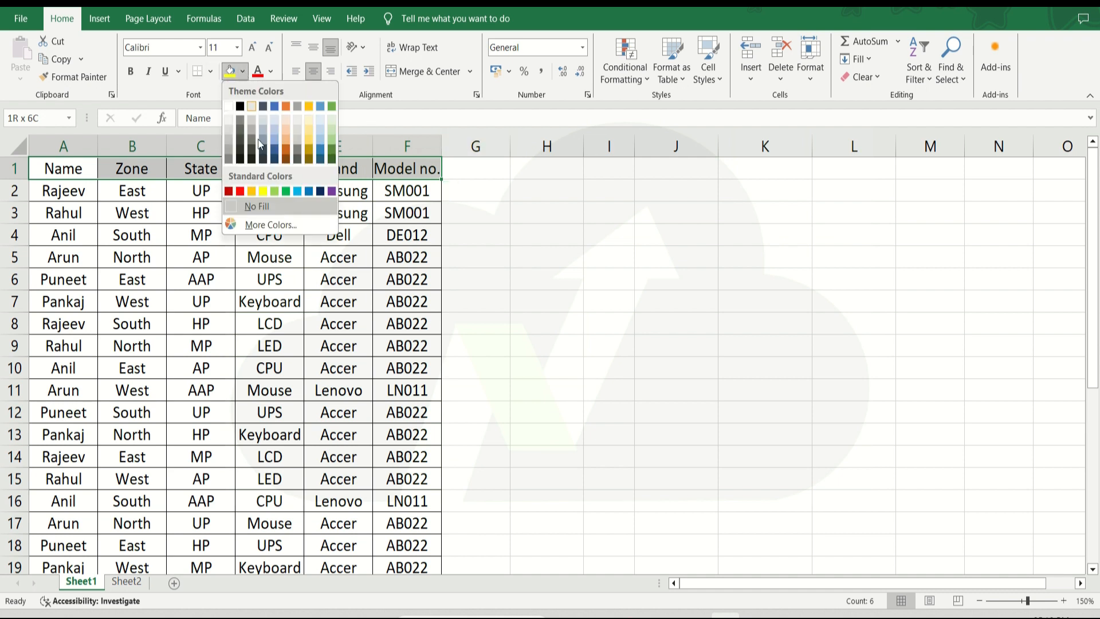
click(264, 194)
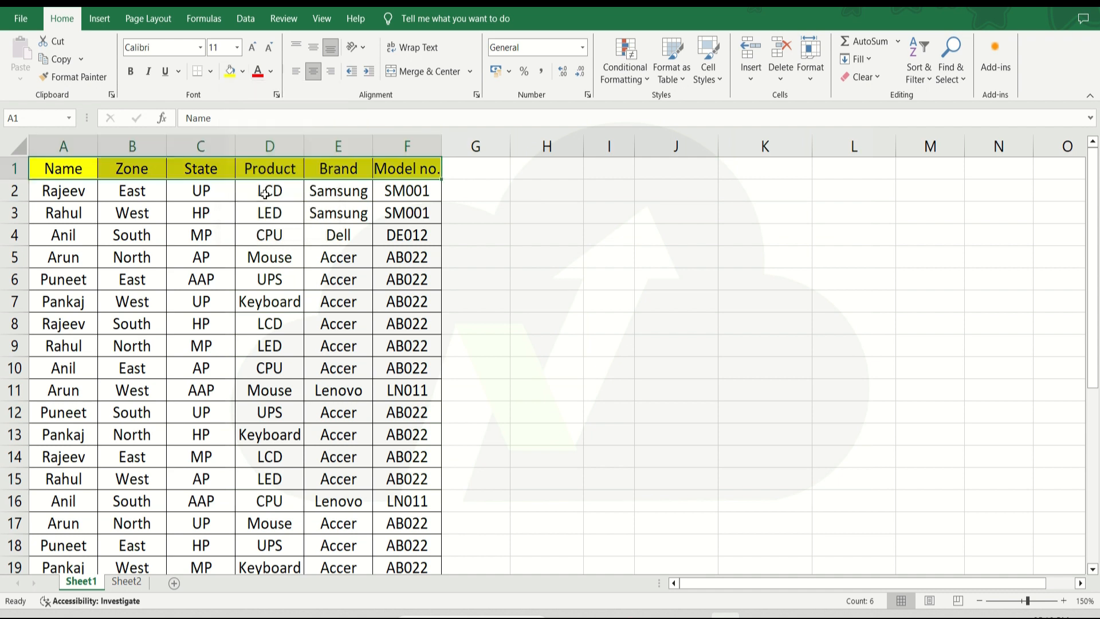
click(270, 72)
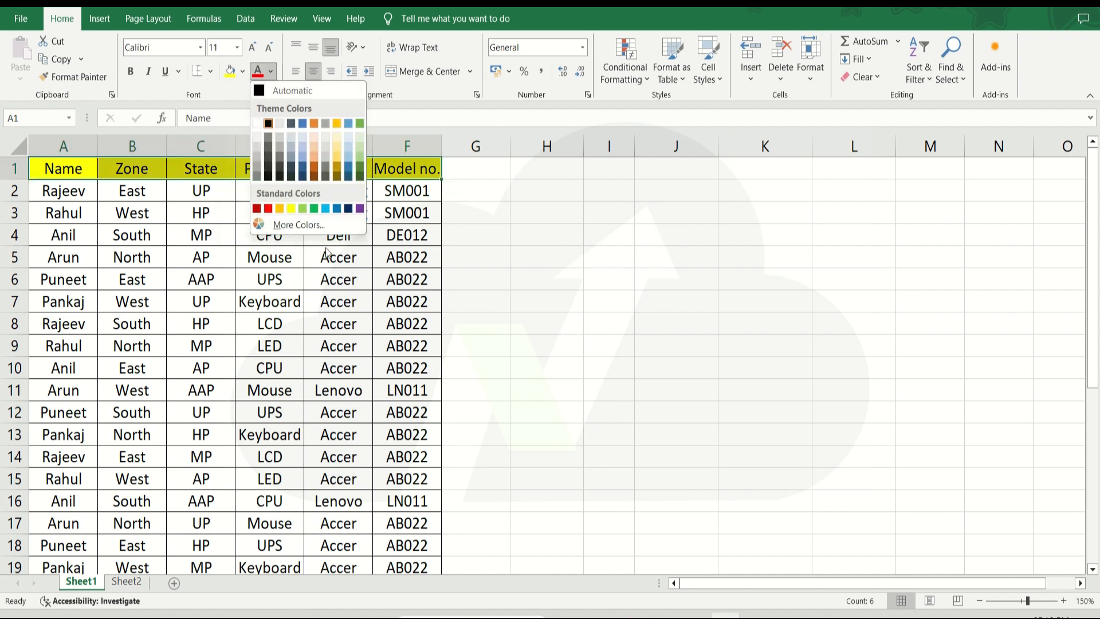
click(314, 208)
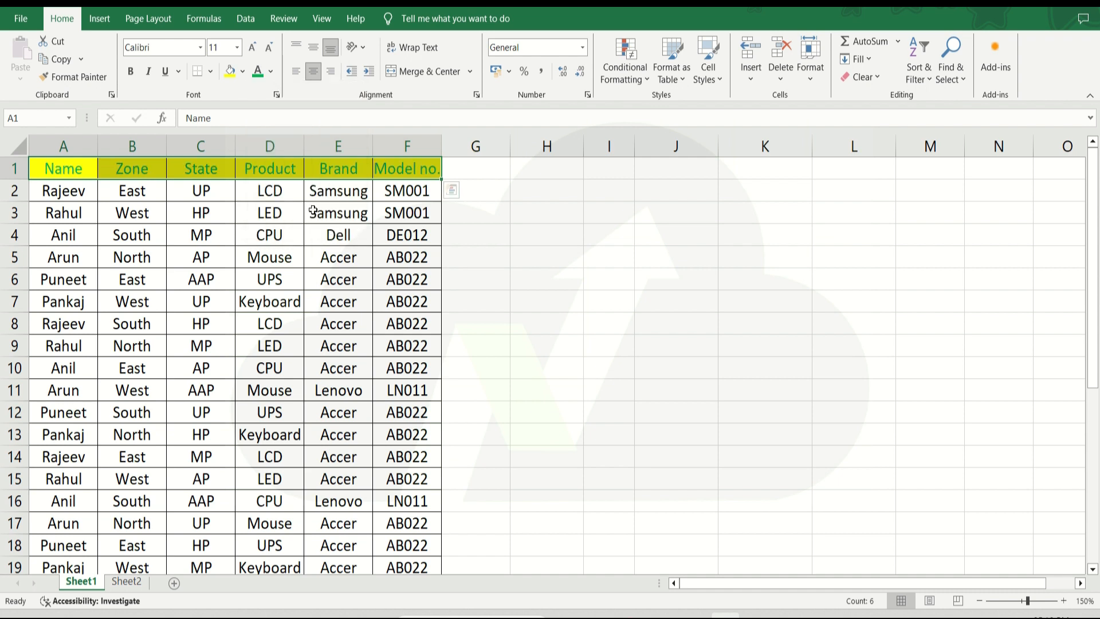
click(200, 318)
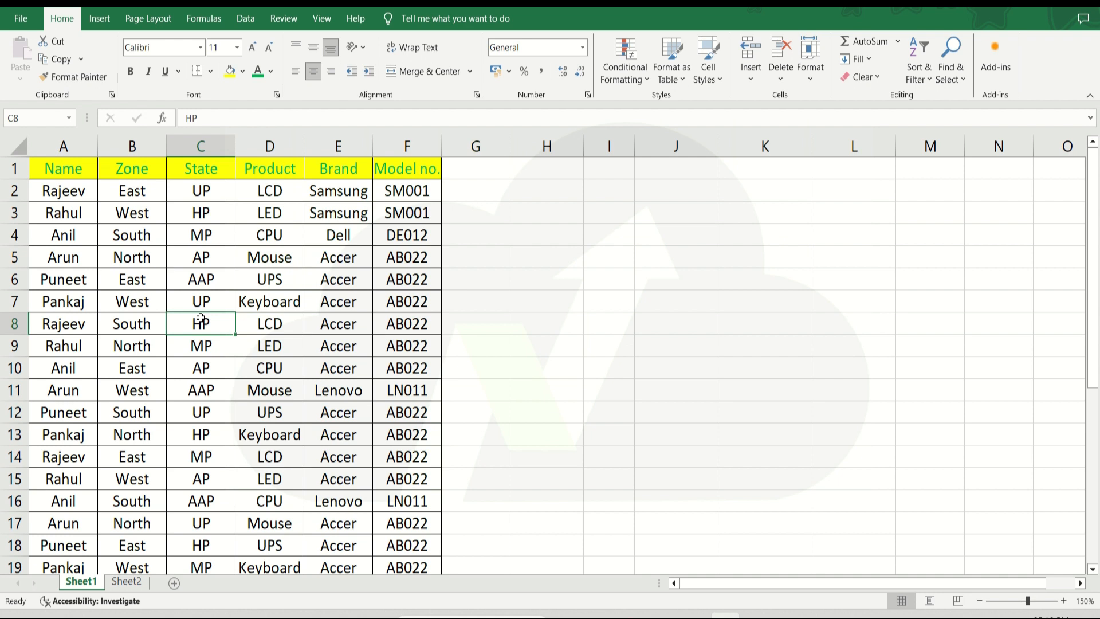
key(ctrl+z)
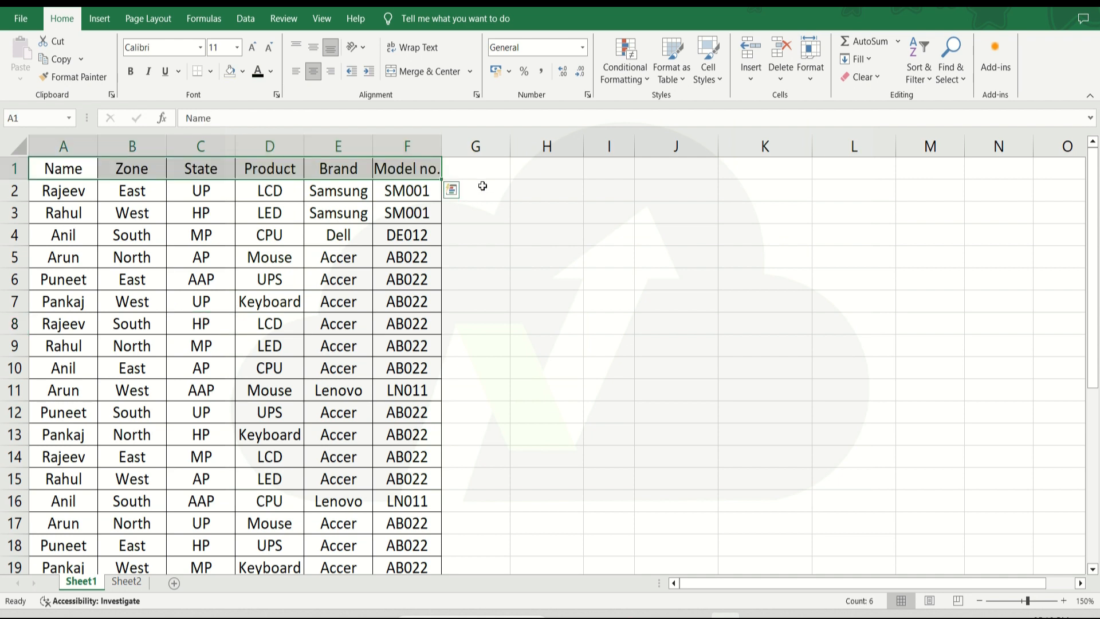
Add an "Amount" header in cell G1, beside the Model no. column
click(481, 170)
text(A)
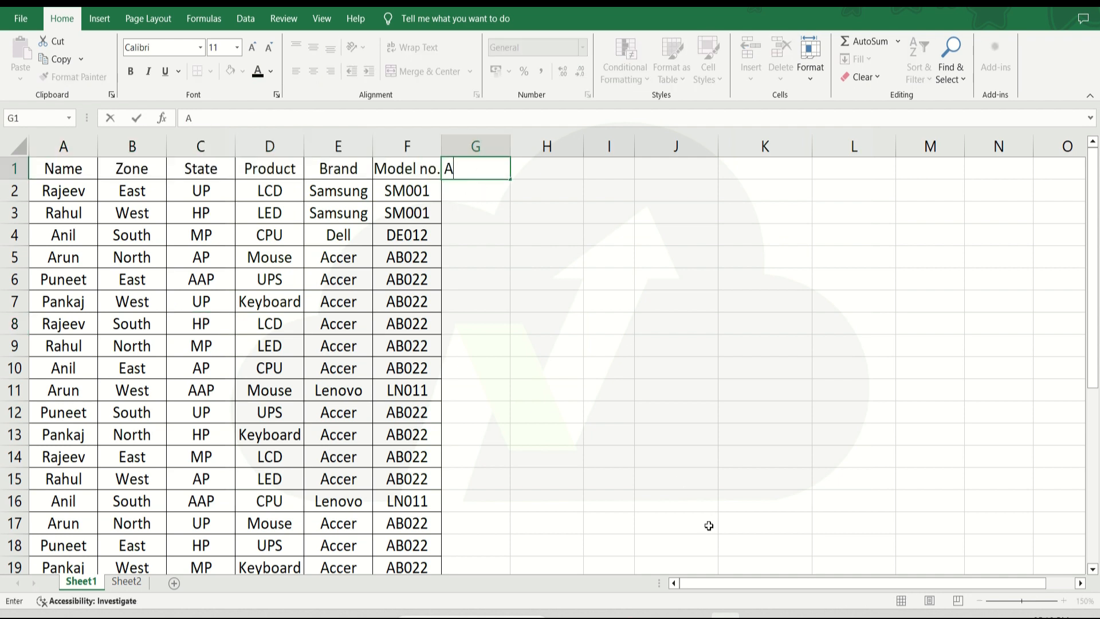
text(mount)
key(Return)
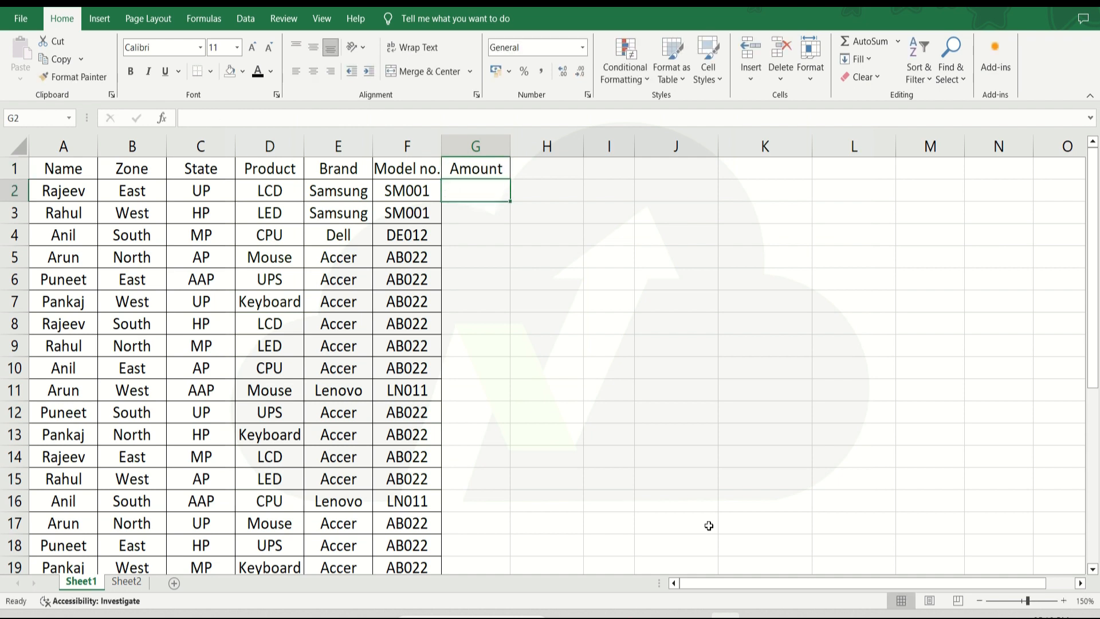
Enter 15000 in cell G2 and 36000 in cell G3 of the Amount column
text(=)
key(BackSpace)
text(15000)
key(Return)
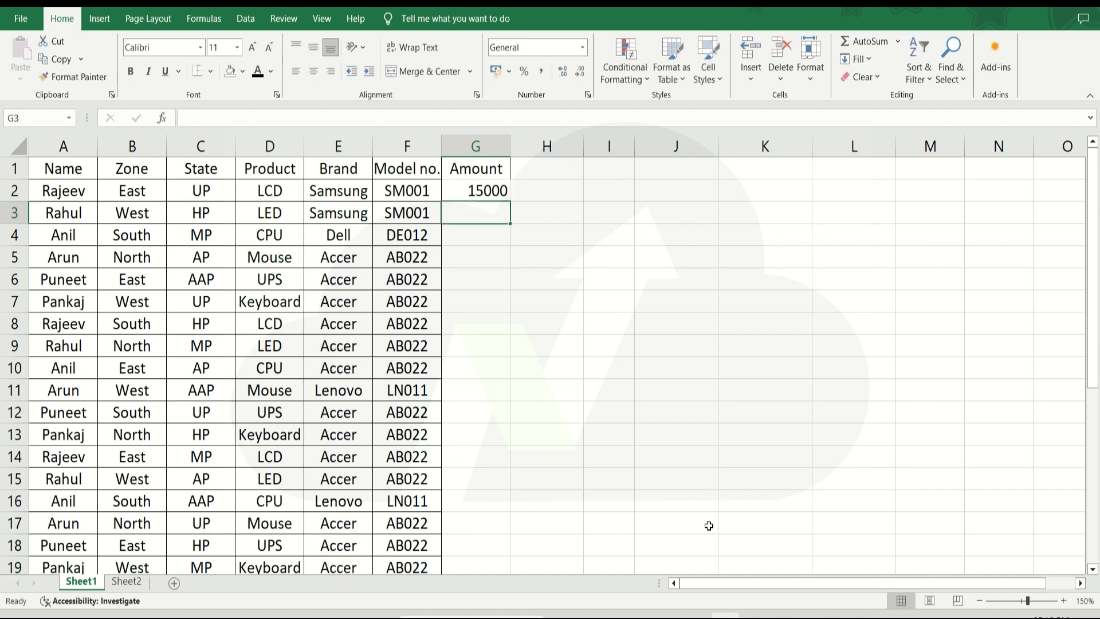
text(36000)
key(Return)
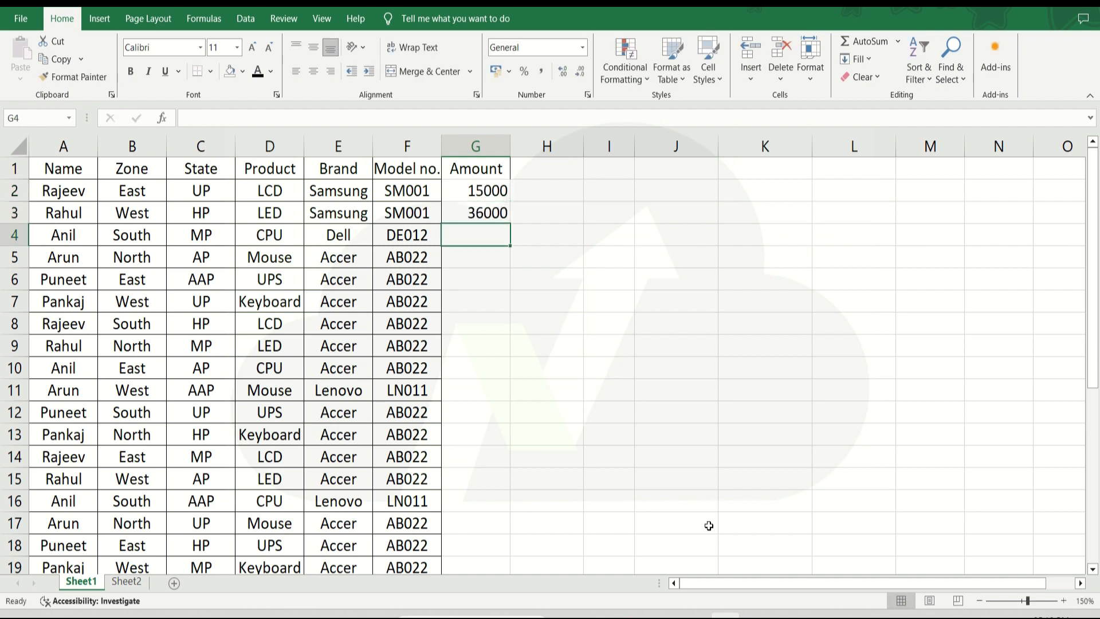
Enter 54000 in cell G4 and 58000 in cell G5 of the Amount column
text(540000)
key(Return)
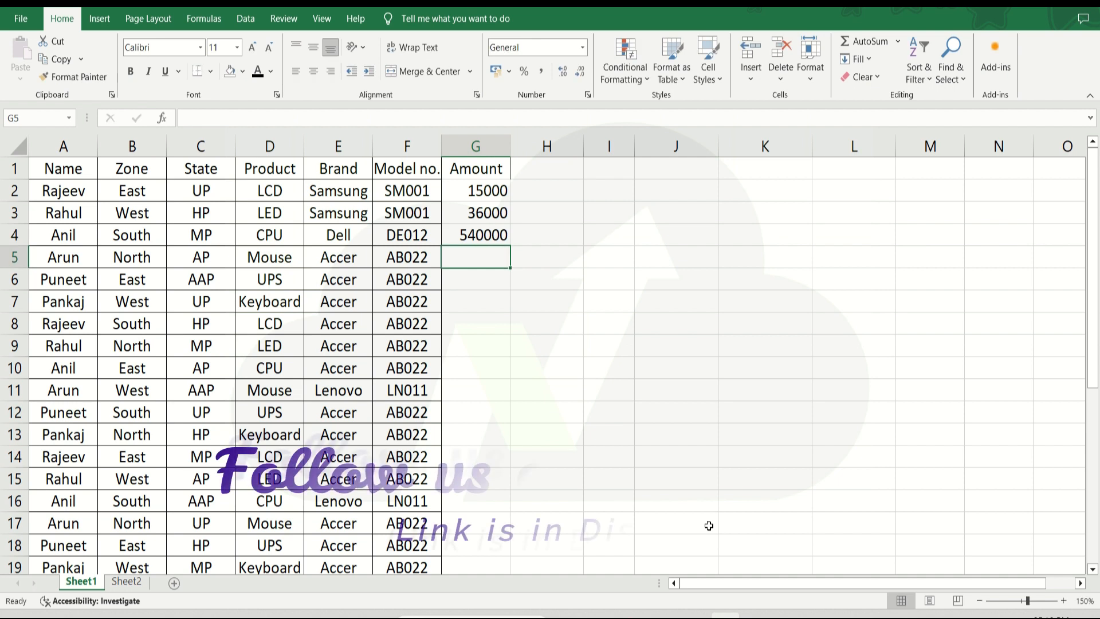
text(58000)
key(Return)
key(Up)
key(Up)
text(54000)
key(Return)
key(Return)
Enter 85000 in cell G6 and 25000 in cell G7 of the Amount column
text(85000)
key(Return)
text(25000)
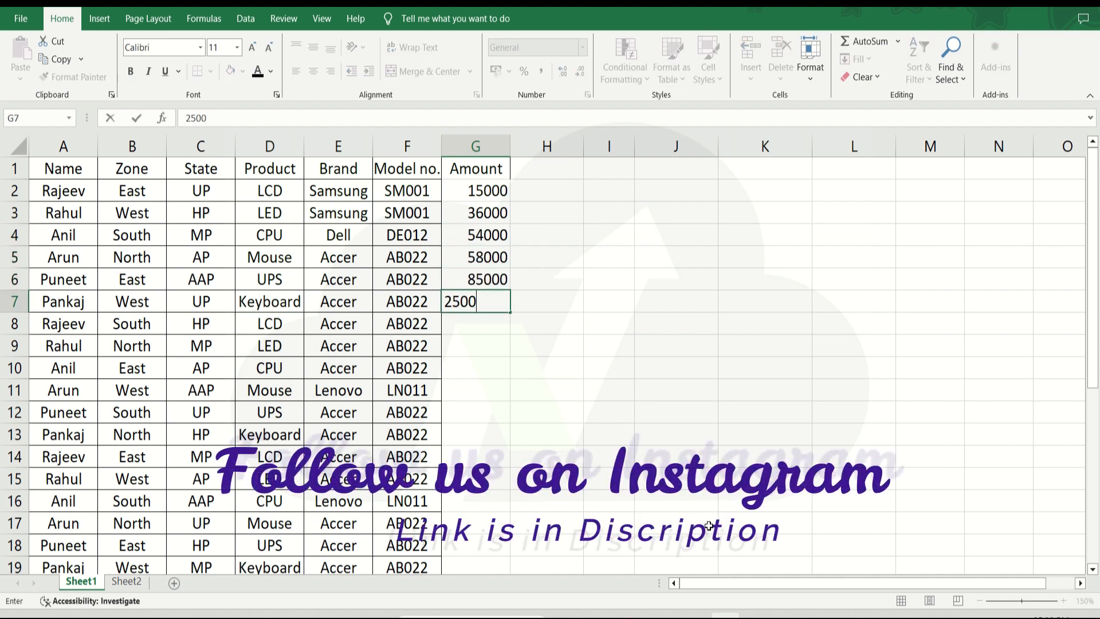
key(Return)
Copy the six amounts in G2:G7 and paste them repeatedly down the Amount column to row 31
key(Up)
key(Up)
key(Up)
key(Up)
key(Up)
key(Up)
key(shift+Down)
key(shift+Down)
key(shift+Down)
key(shift+Down)
key(shift+Down)
key(ctrl+c)
key(ctrl+Down)
key(Down)
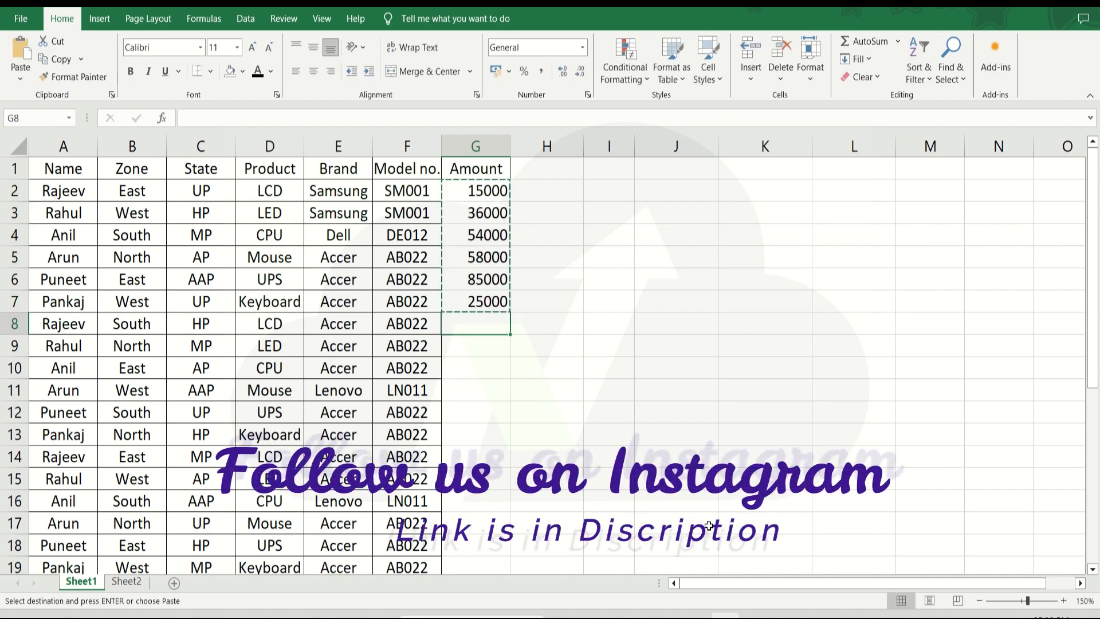
key(ctrl+v)
key(ctrl+Down)
key(Down)
key(ctrl+v)
key(ctrl+Down)
key(Down)
key(ctrl+v)
key(ctrl+Down)
key(Down)
key(ctrl+v)
key(ctrl+Down)
Apply all borders to the filled cells of the Amount column down to G31
key(ctrl+shift+Up)
key(Return)
key(Up)
key(Up)
key(Up)
key(Up)
key(Up)
key(Up)
key(Up)
key(Up)
key(Up)
key(Up)
key(Up)
key(Up)
key(Up)
key(Up)
key(Up)
key(Up)
key(Up)
key(Up)
key(Up)
key(Up)
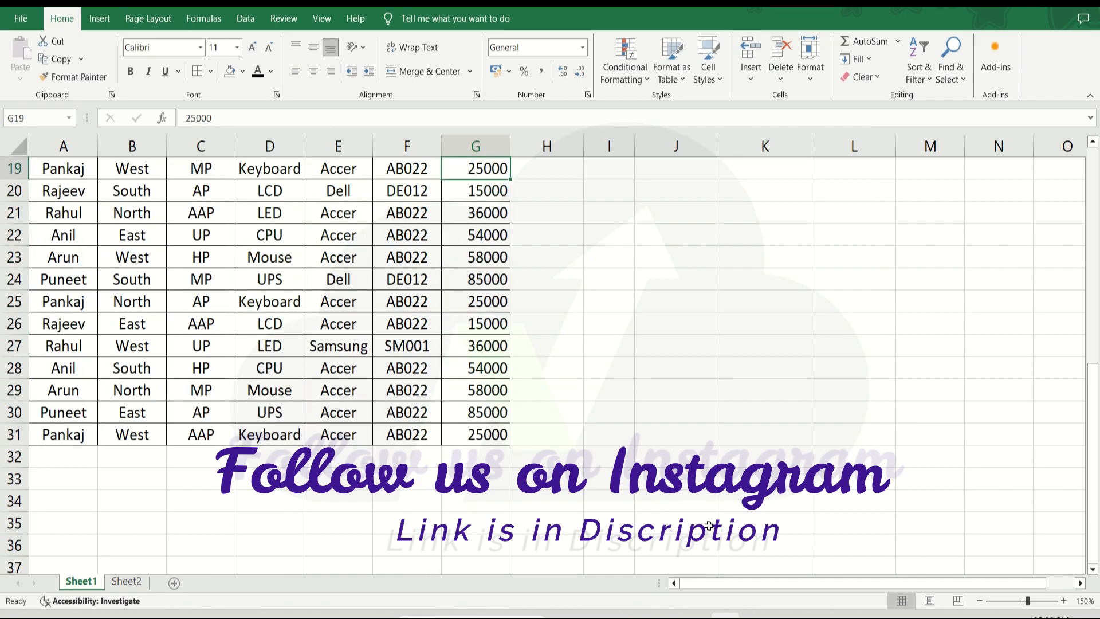
scroll(709, 526, up, 1)
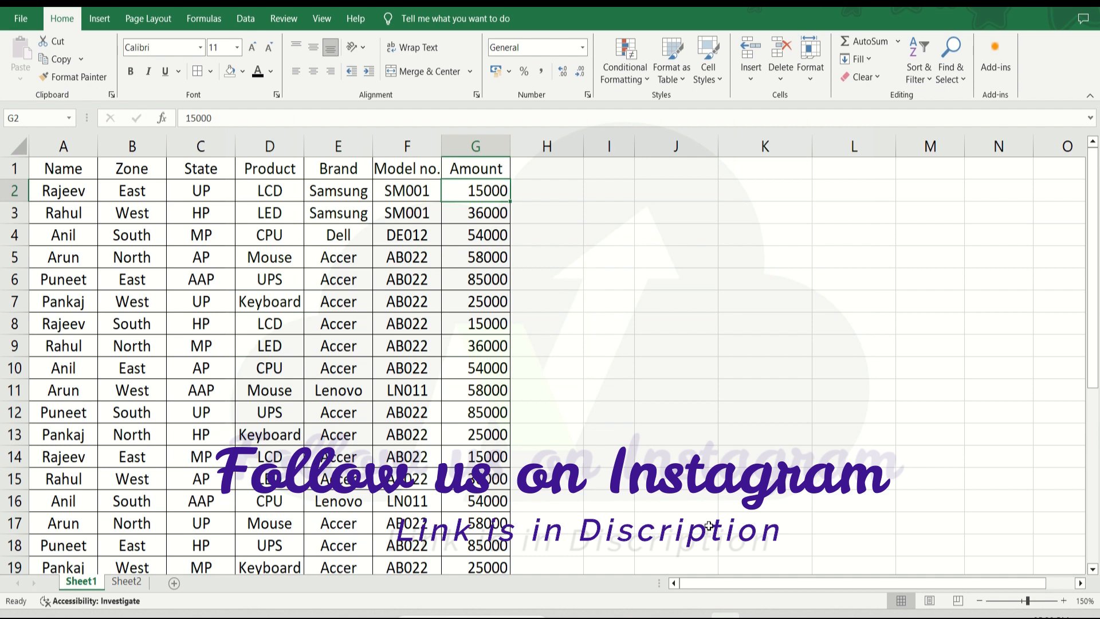
key(Down)
key(Up)
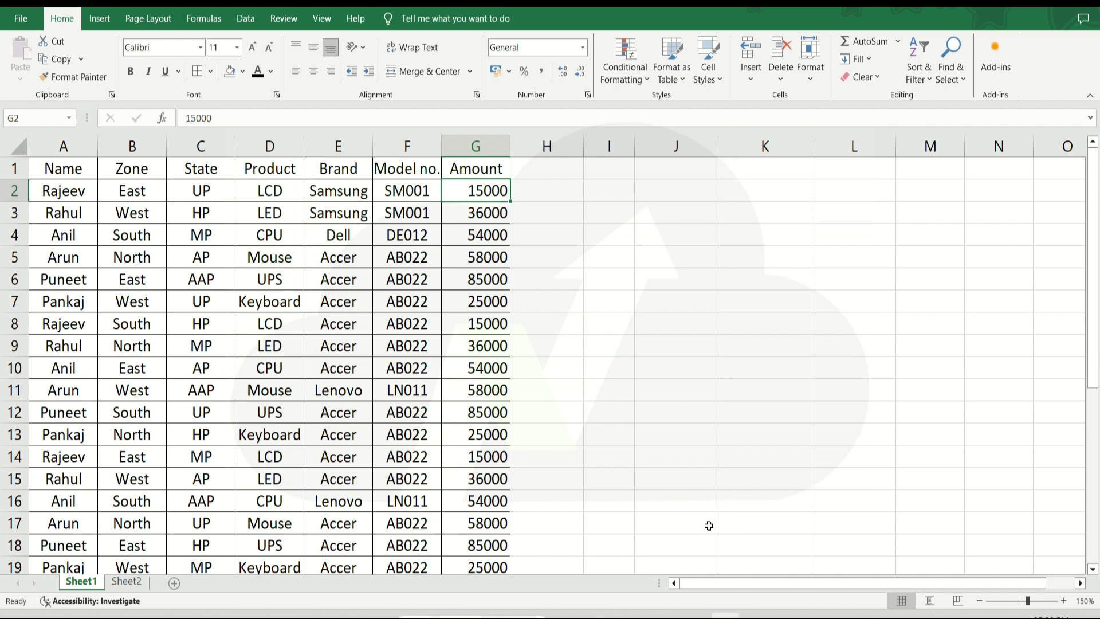
key(Down)
key(Up)
key(Down)
key(Down)
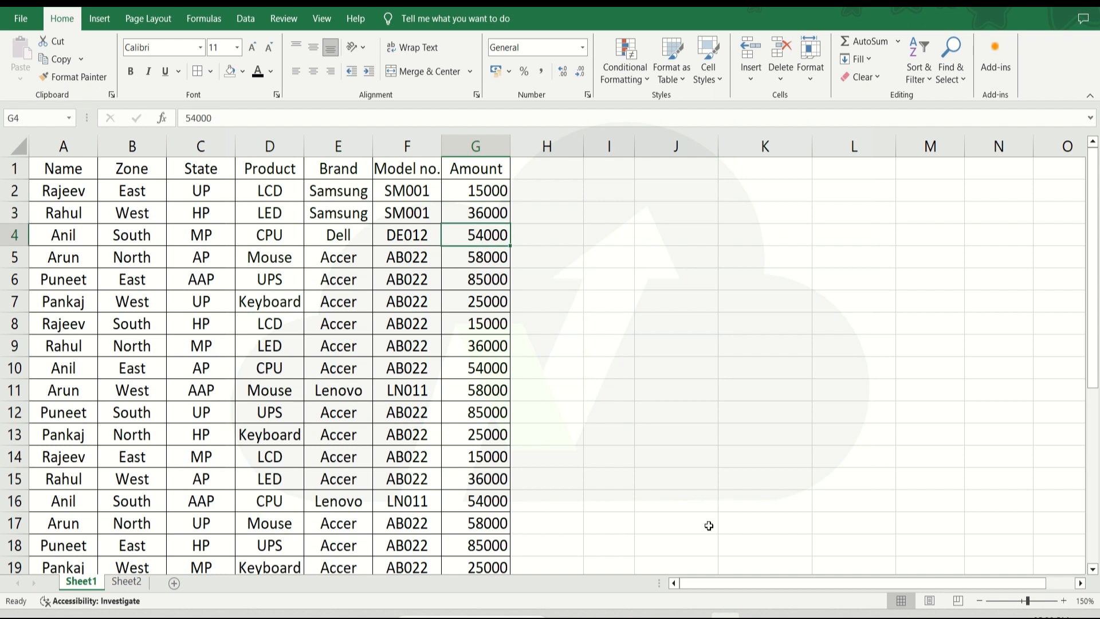
key(Down)
key(Down)
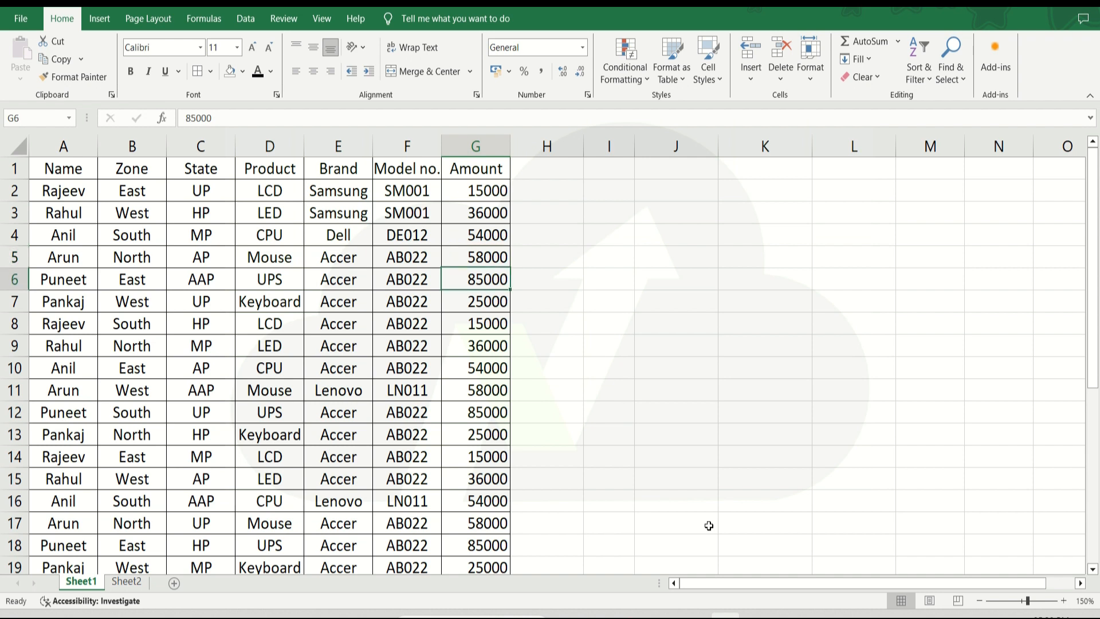
key(Down)
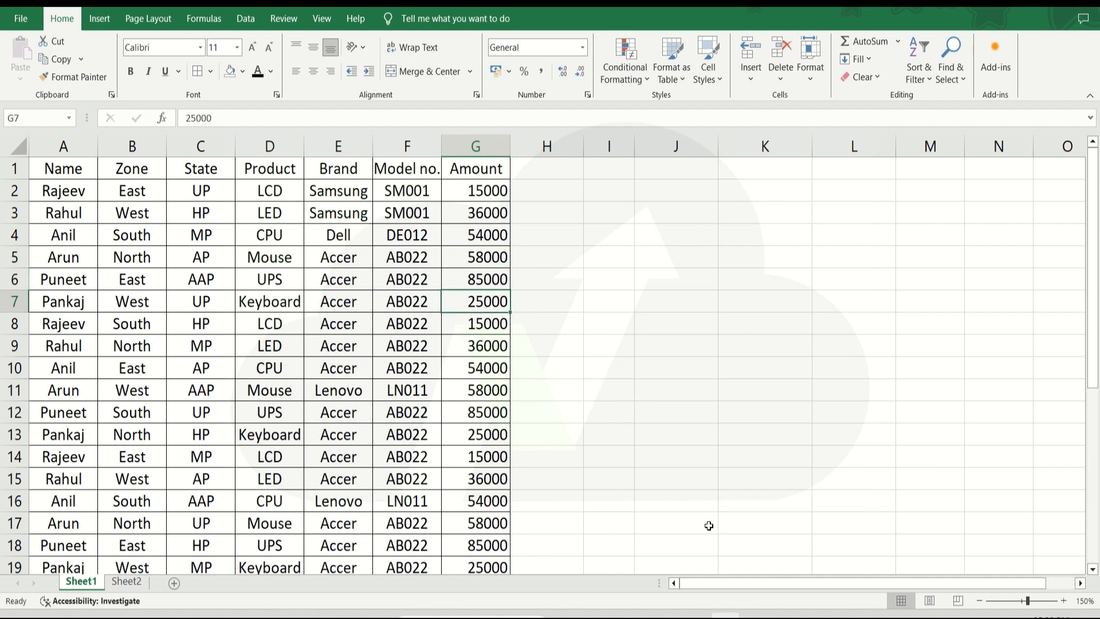
key(Down)
key(Down)
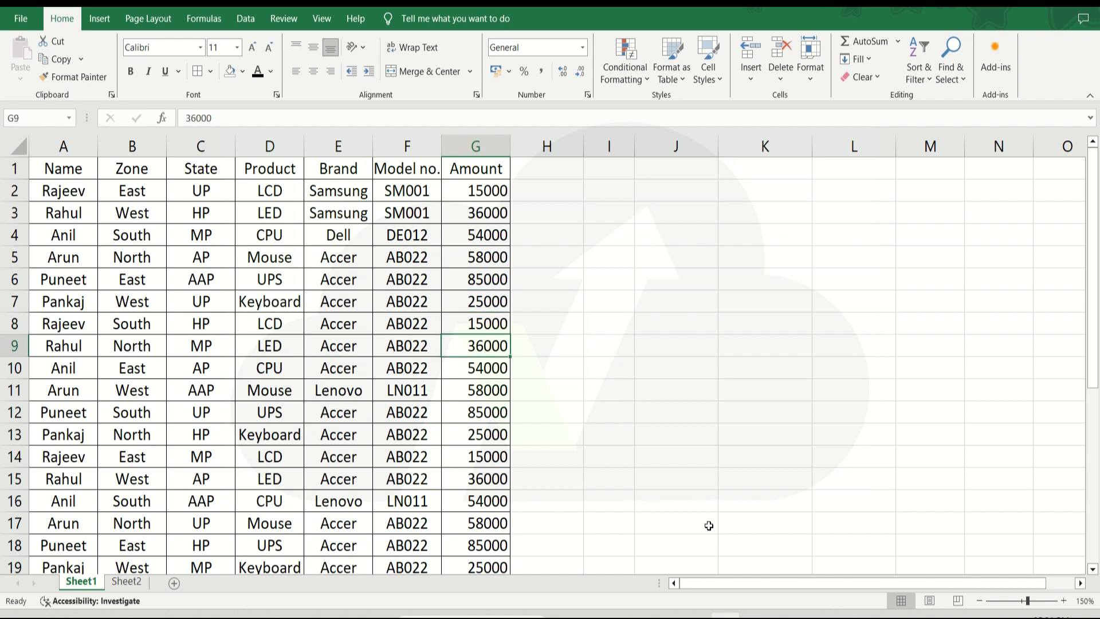
key(Up)
key(Up)
key(Up)
key(Up)
key(Up)
key(Up)
key(Up)
key(Up)
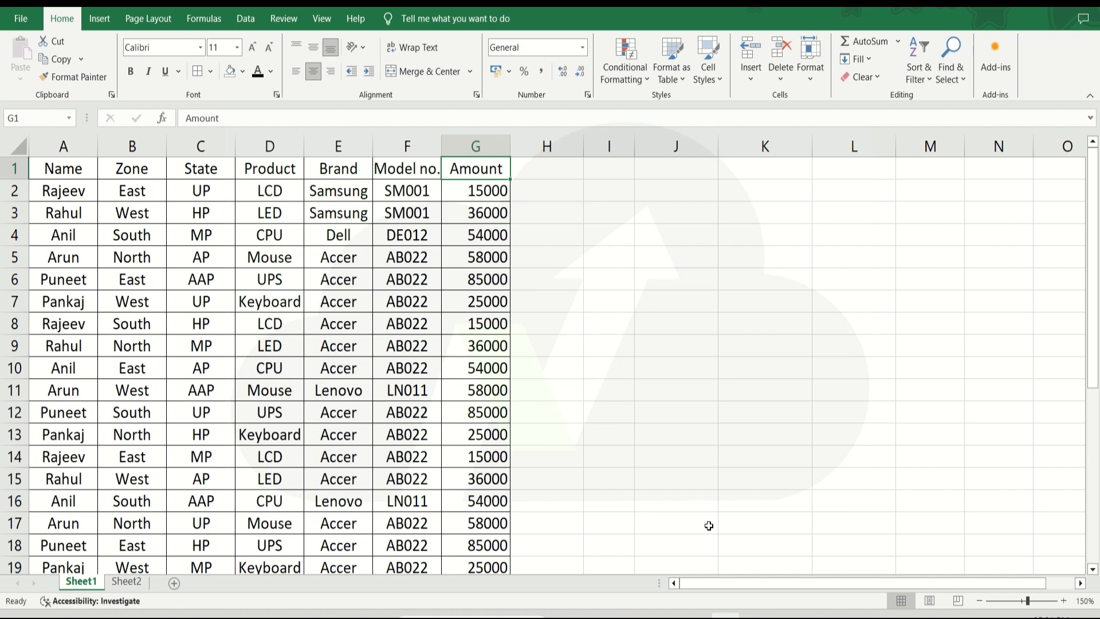
key(Left)
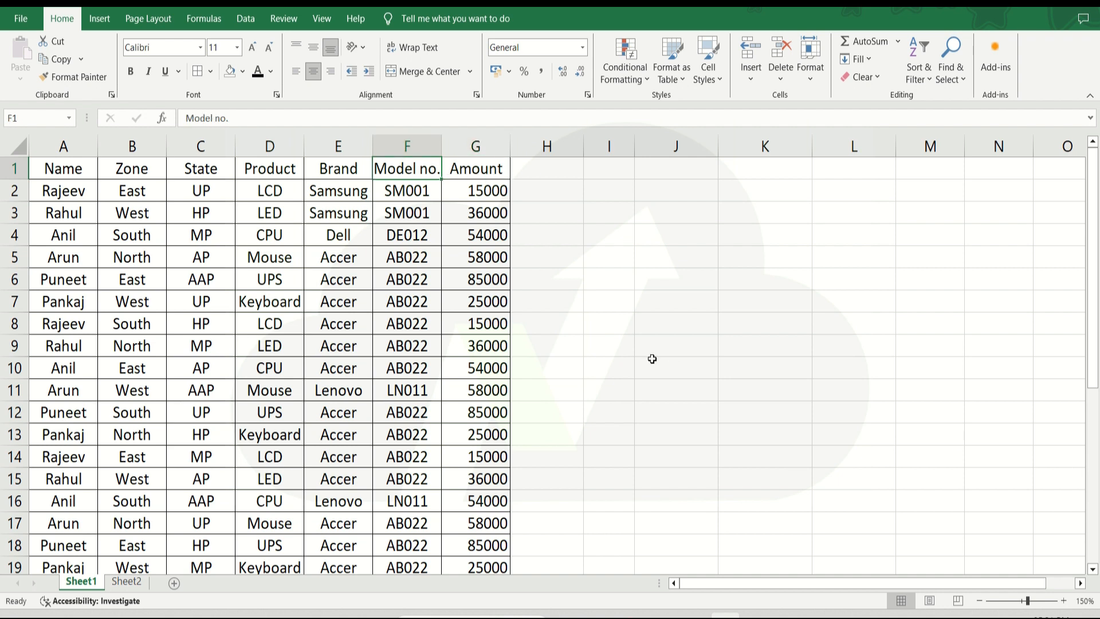
key(Right)
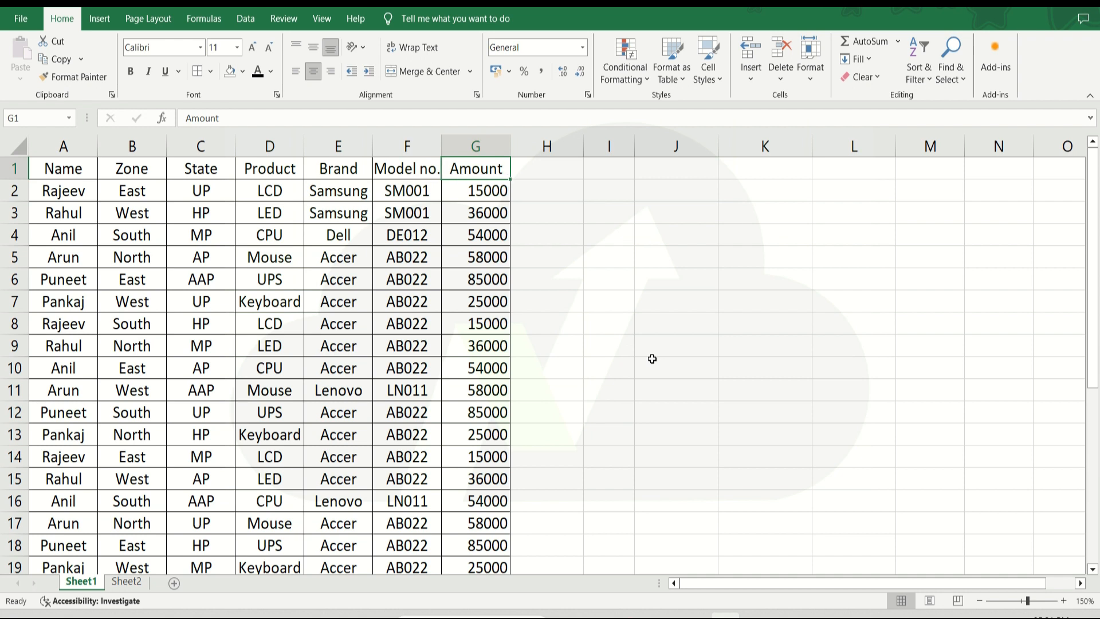
Set up a Greater Than highlight rule on the amounts in G2:G31 with 50000 as the threshold
key(Down)
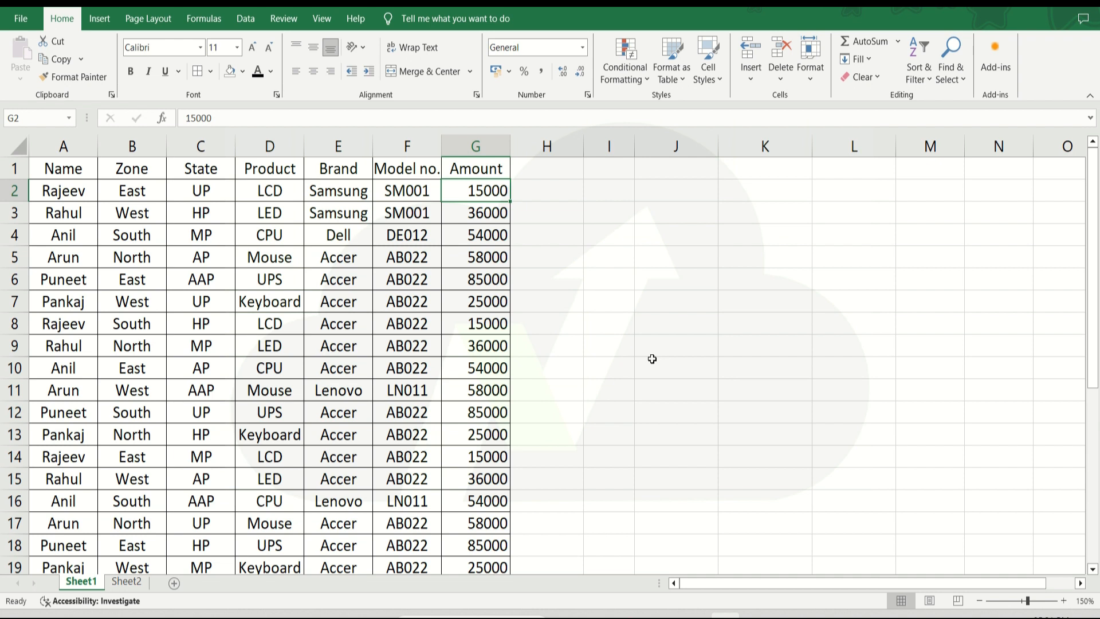
key(ctrl+shift+Down)
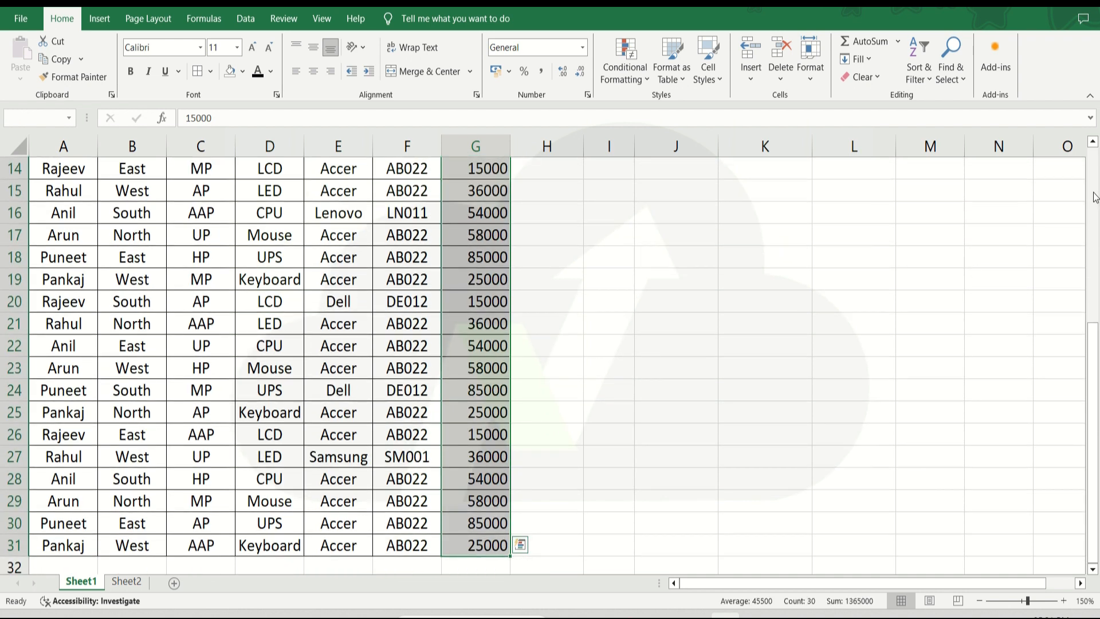
scroll(1095, 197, up, 5)
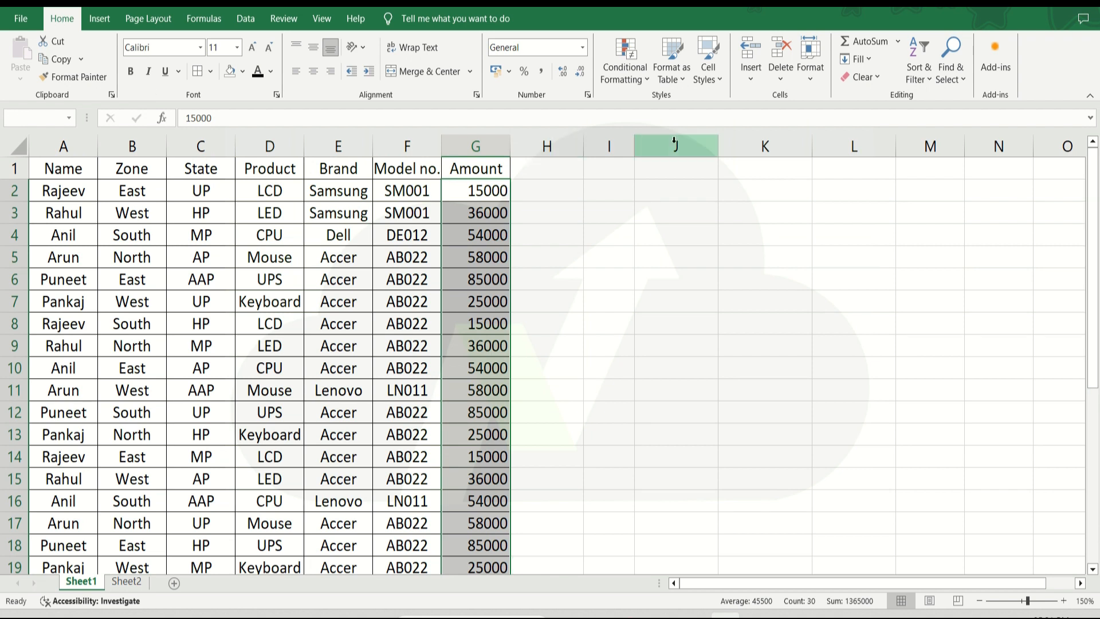
click(648, 78)
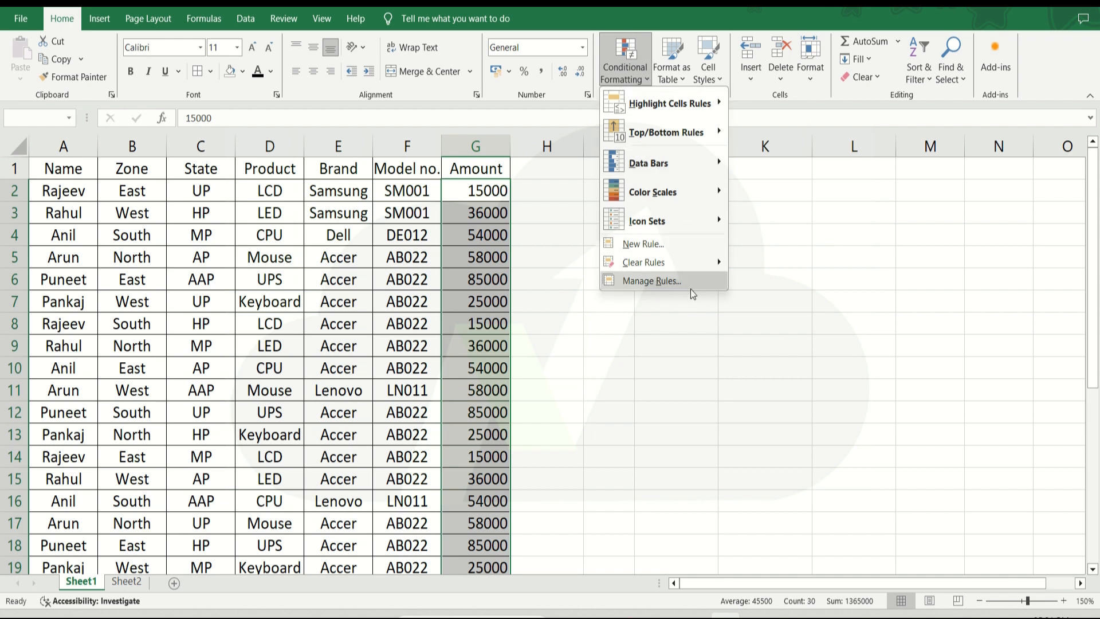
mouse_move(676, 97)
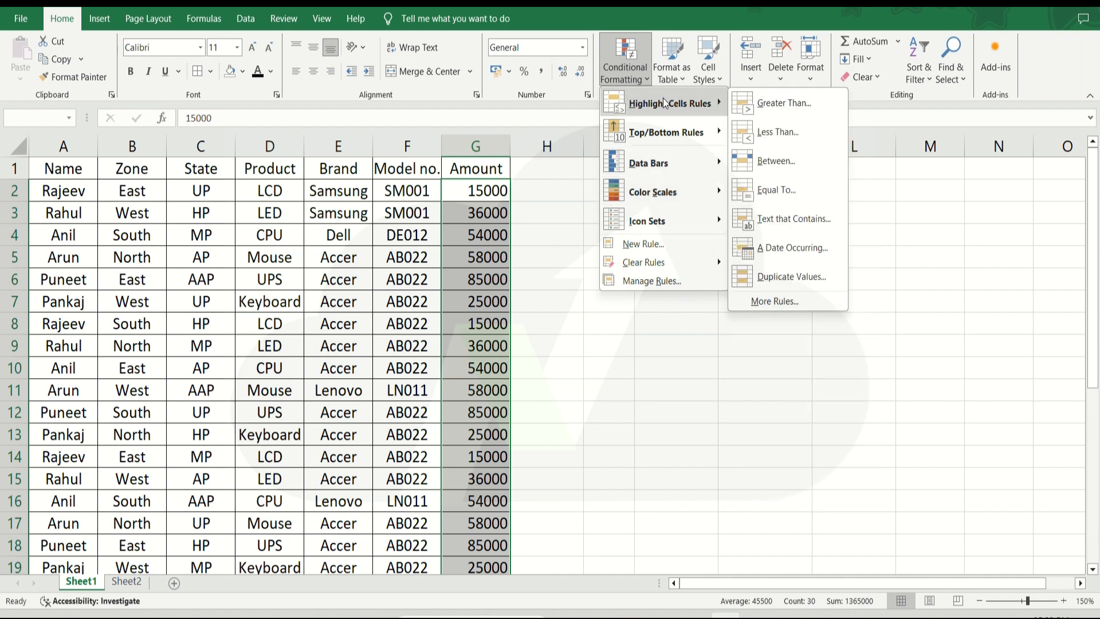
click(802, 98)
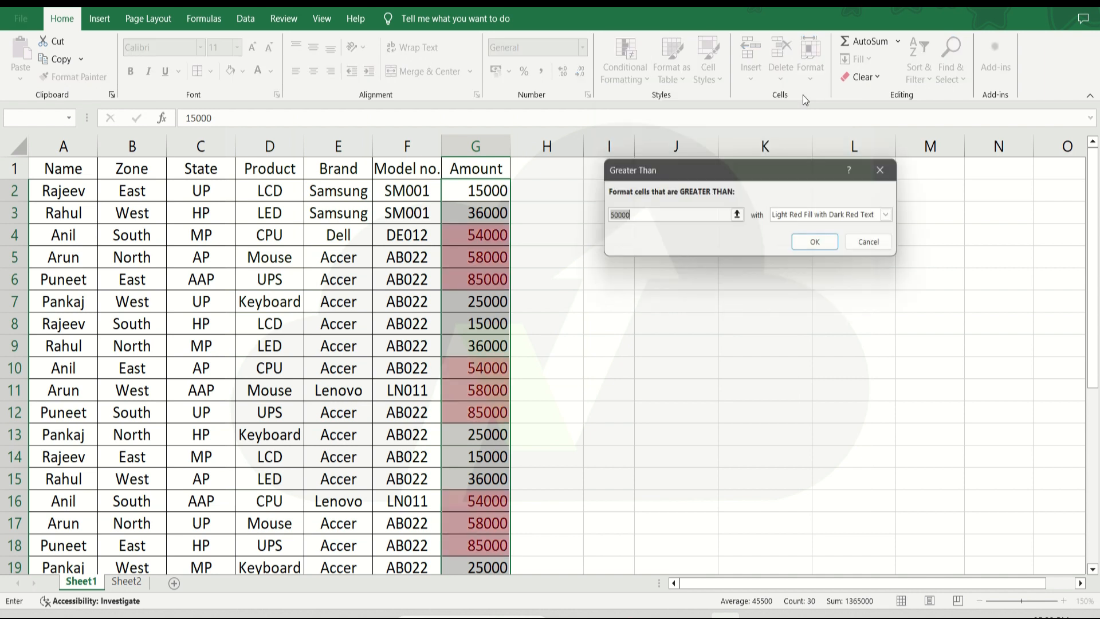
click(806, 428)
click(688, 220)
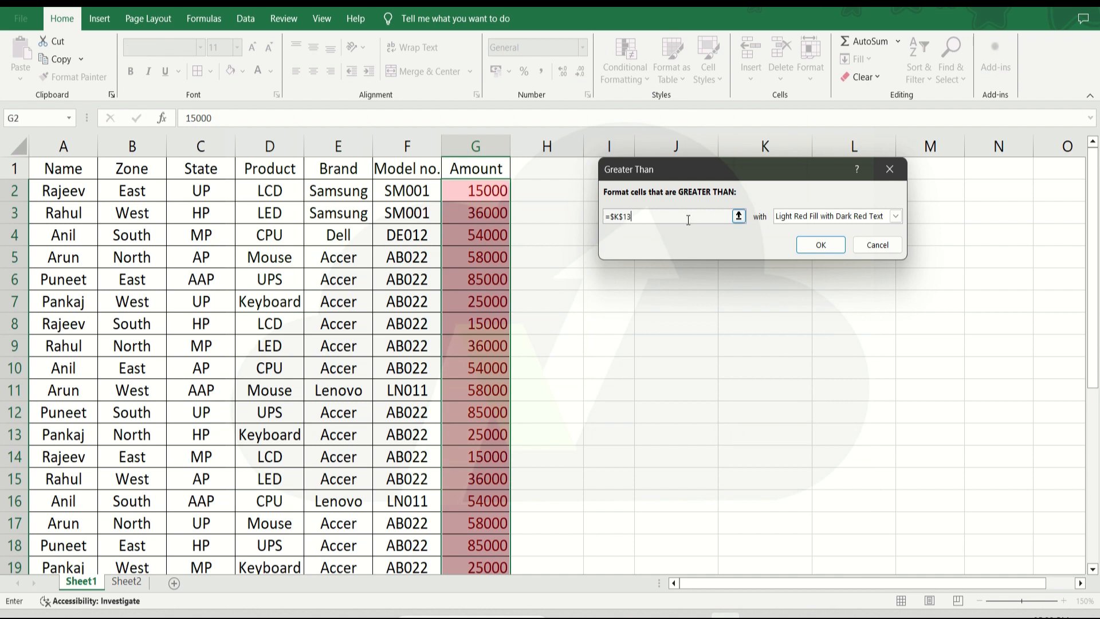
key(BackSpace)
key(BackSpace)
key(BackSpace)
key(BackSpace)
key(BackSpace)
key(BackSpace)
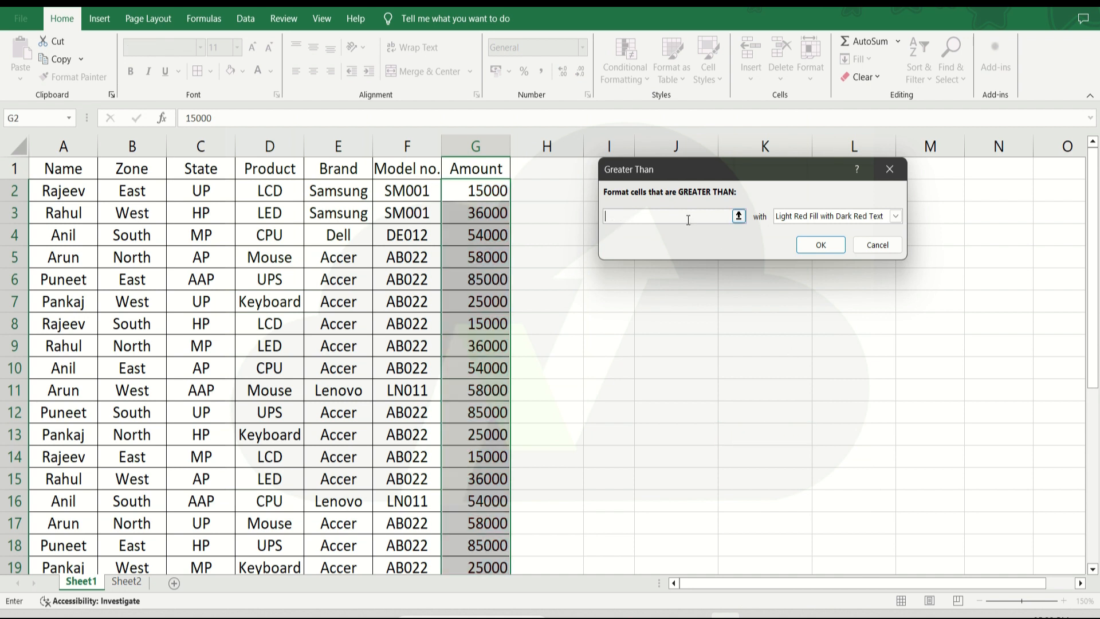
text(50000)
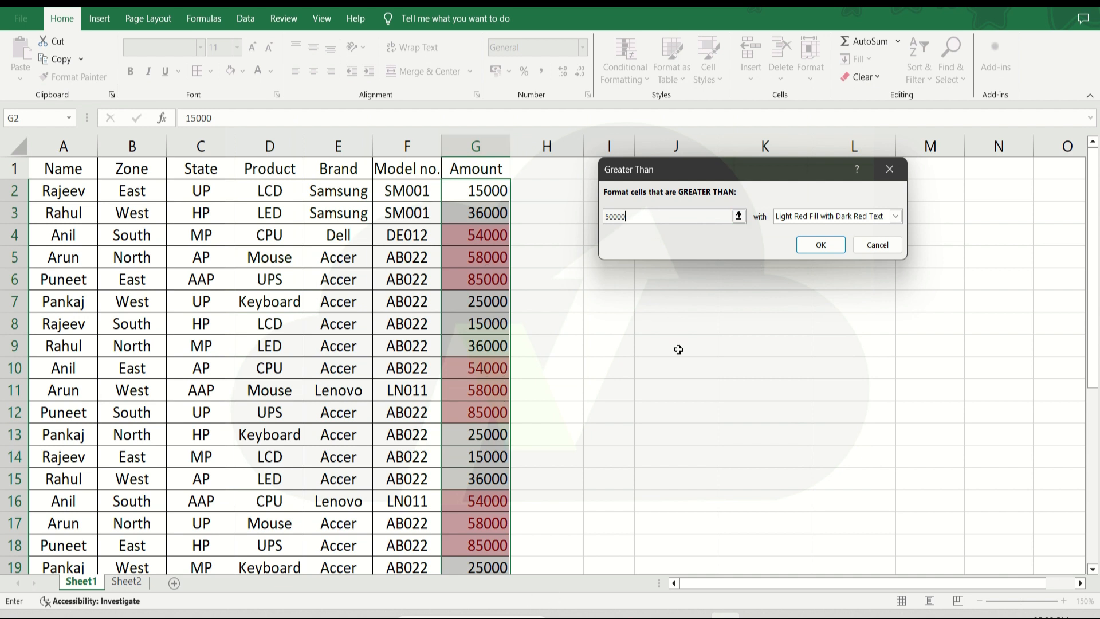
Give the Greater Than rule a custom format with a solid green fill and apply it
click(896, 216)
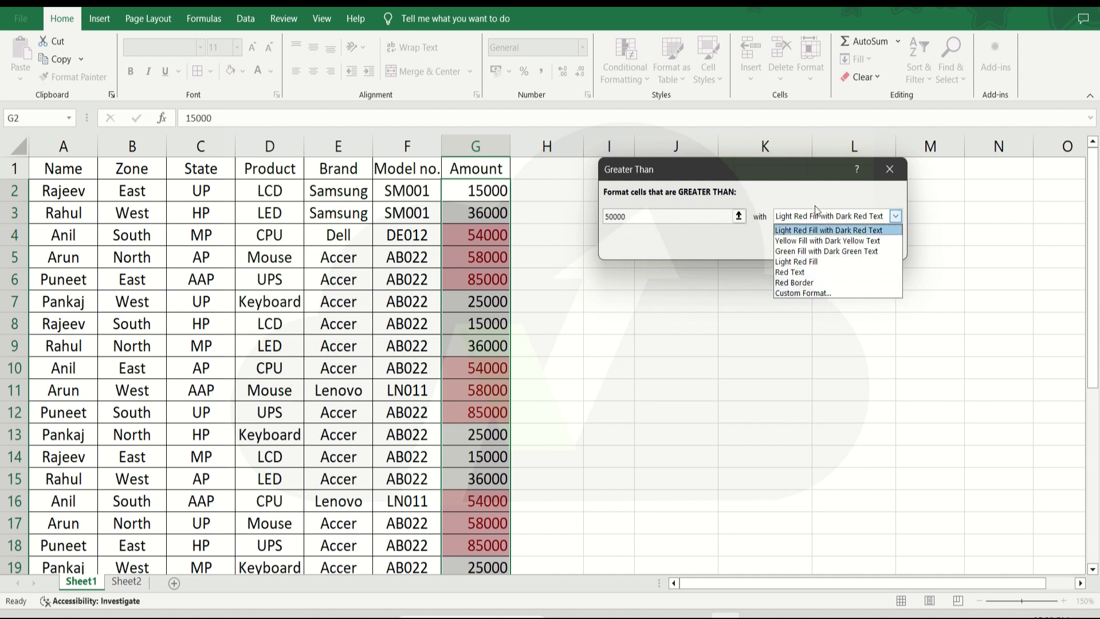
click(792, 293)
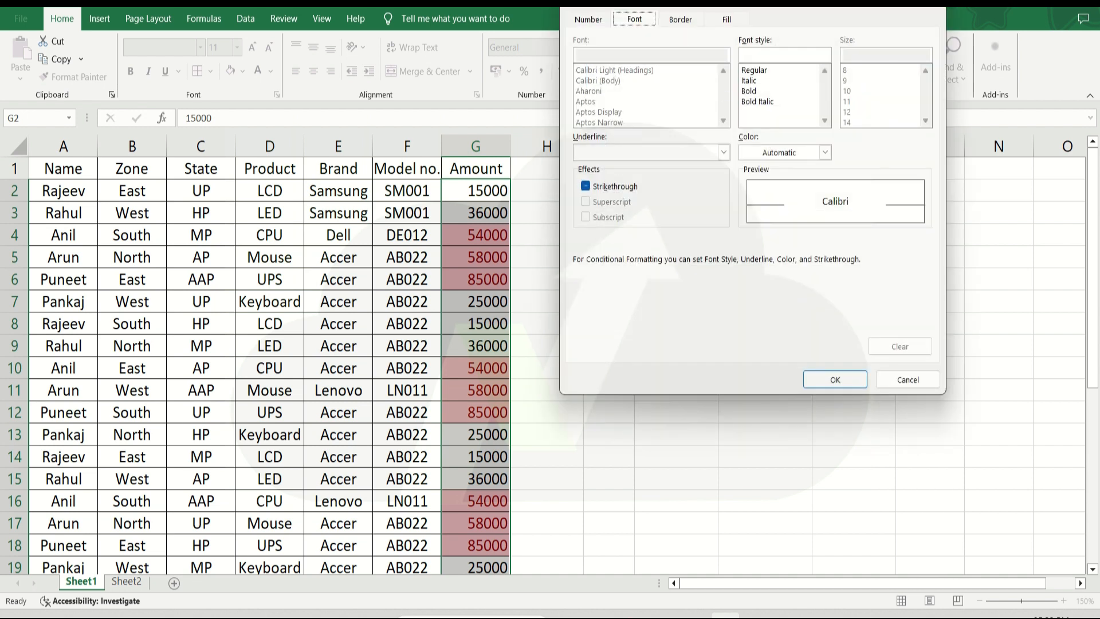
click(726, 19)
click(649, 166)
click(834, 380)
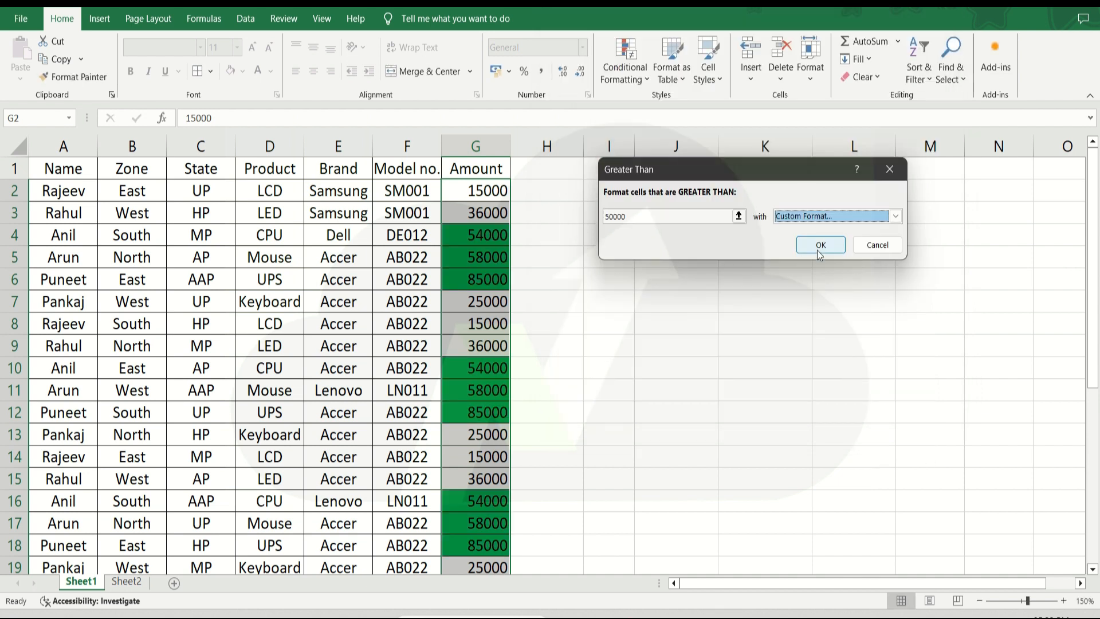
click(819, 251)
click(678, 249)
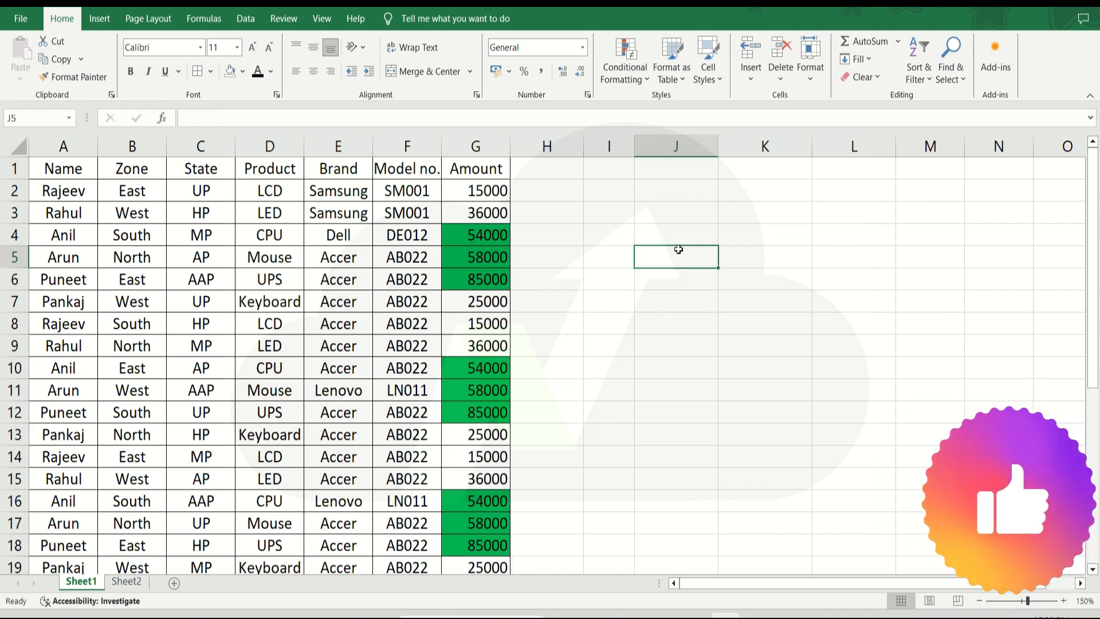
Clear the green Greater Than formatting rule from the amounts in G2:G31 only
key(Left)
key(Left)
key(Left)
key(Up)
key(Up)
key(Up)
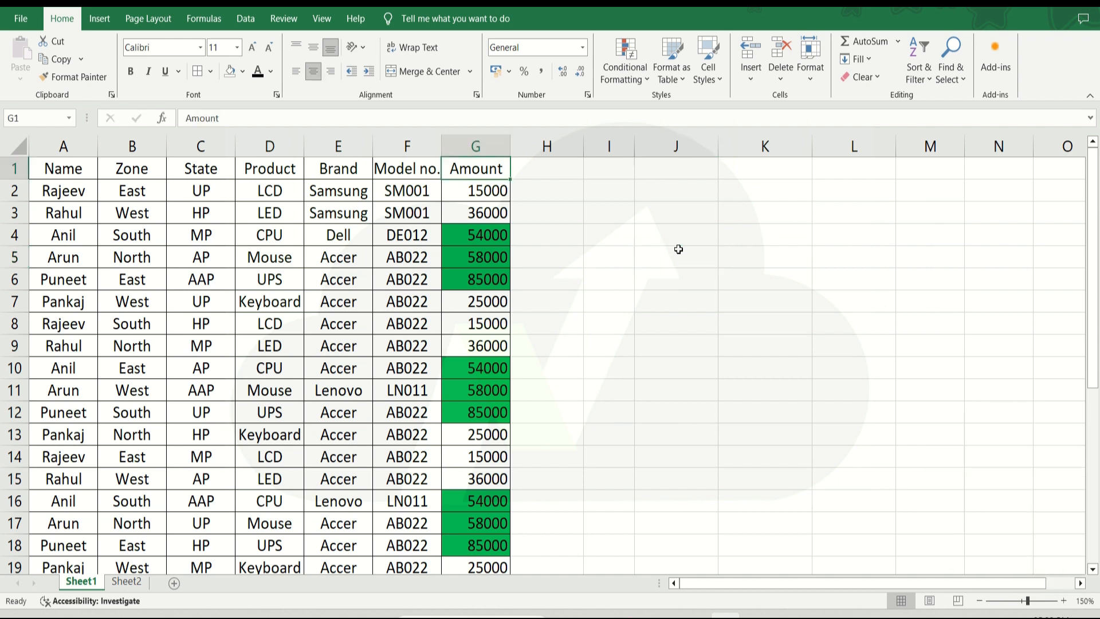
key(shift+Left)
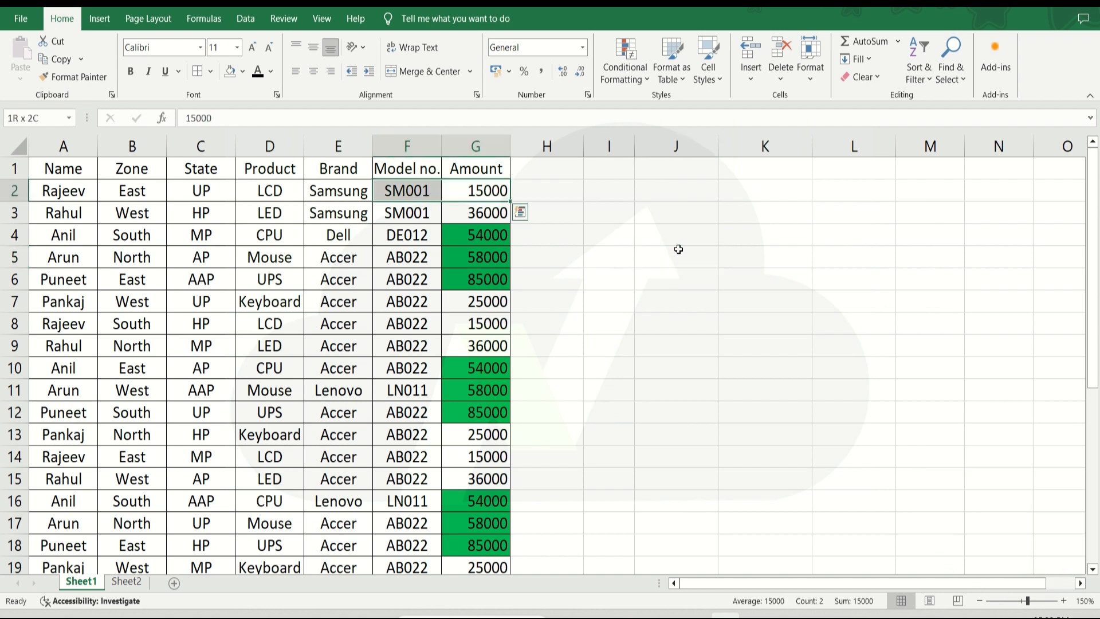
key(Right)
key(Left)
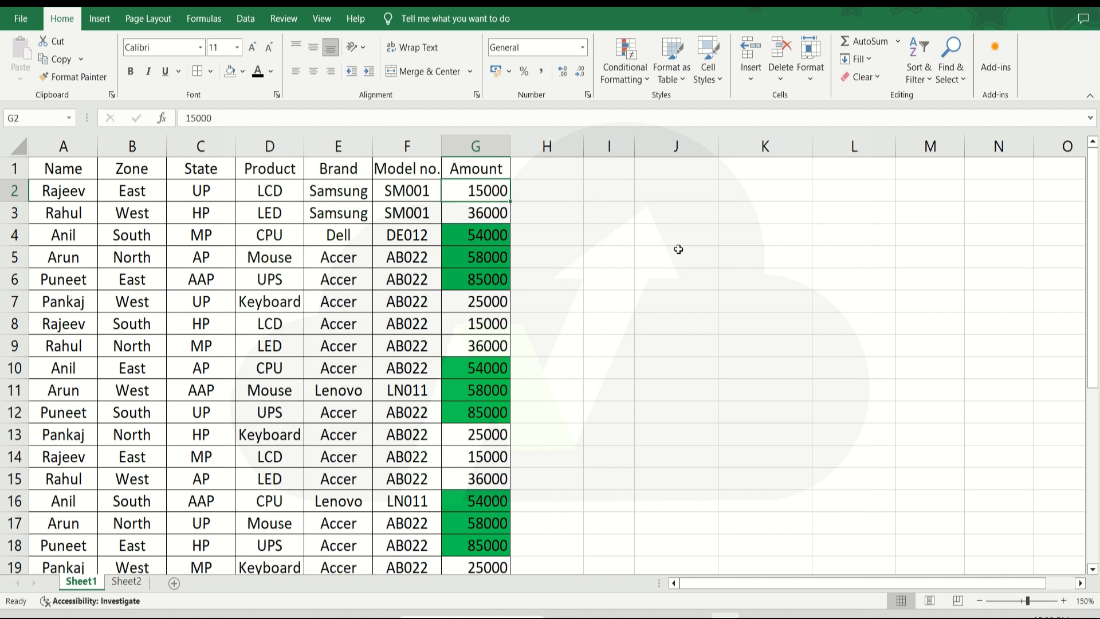
key(ctrl+shift+Down)
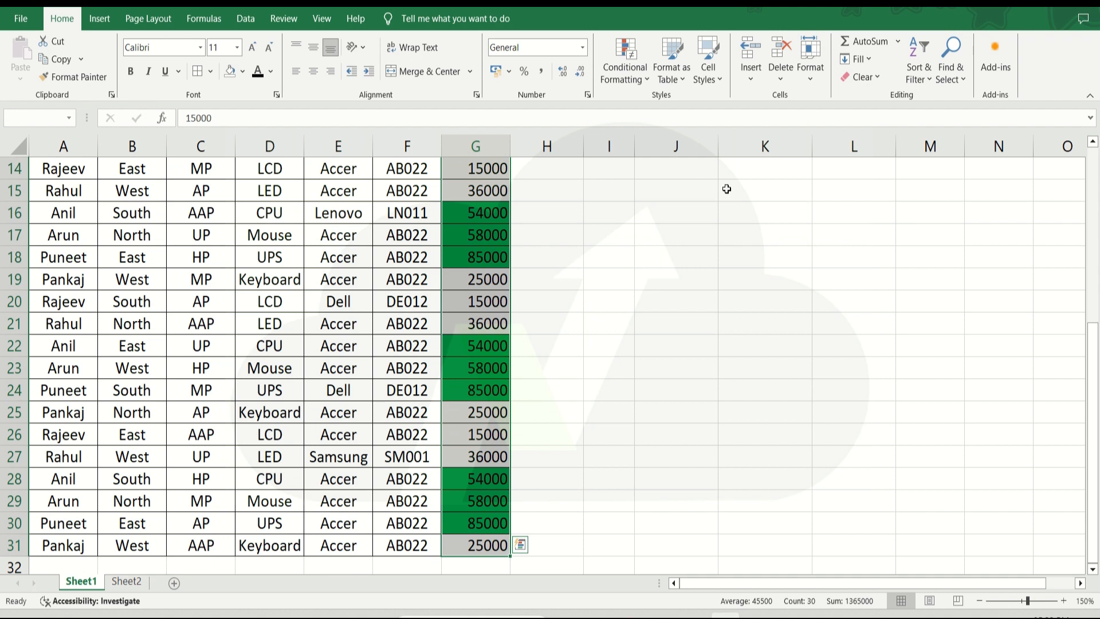
click(643, 79)
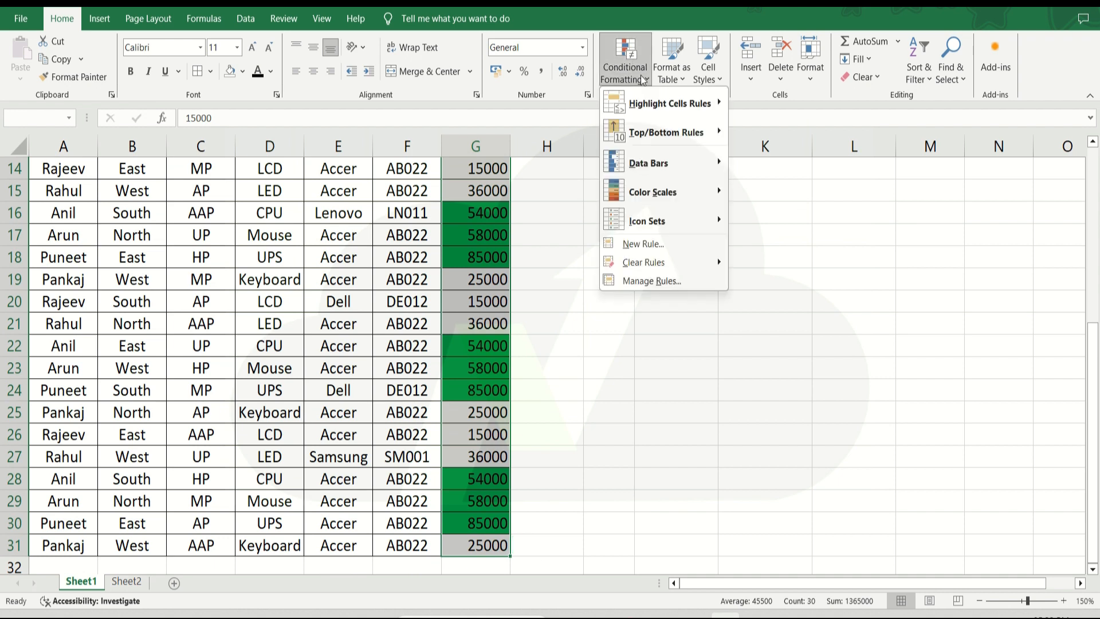
mouse_move(635, 269)
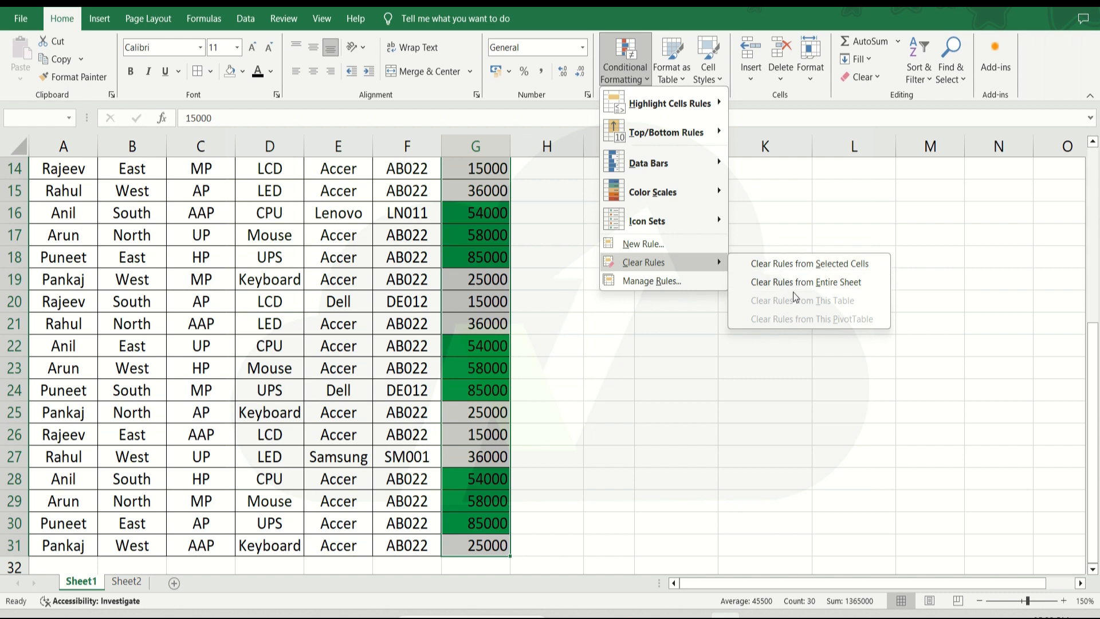
click(781, 262)
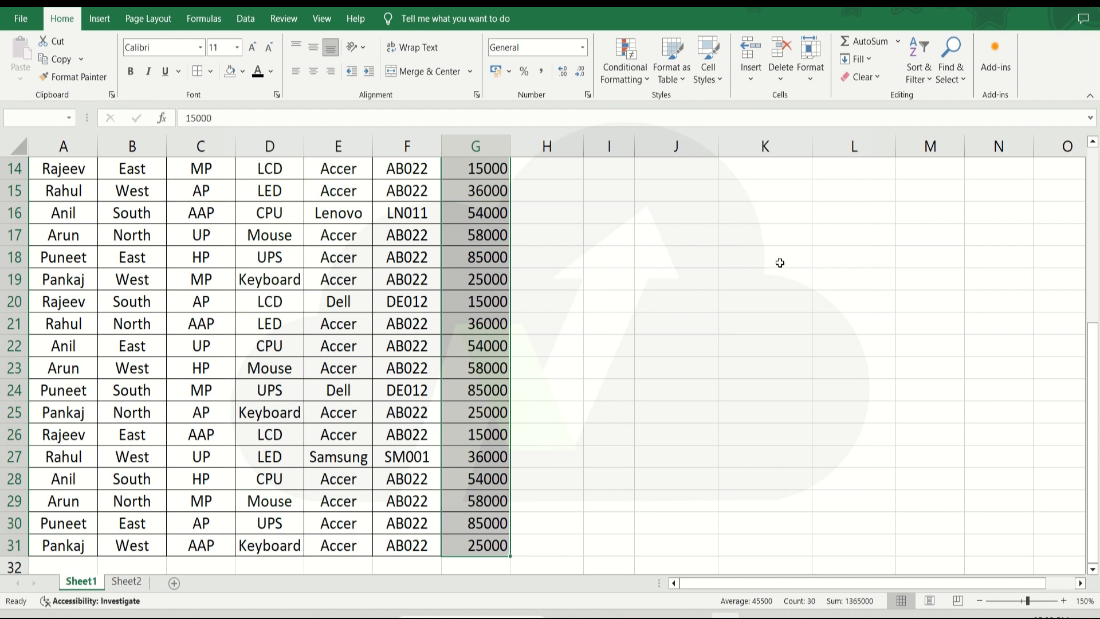
Apply a Less Than 50000 highlight rule to the amounts in G2:G31 with Yellow Fill with Dark Yellow Text
click(627, 49)
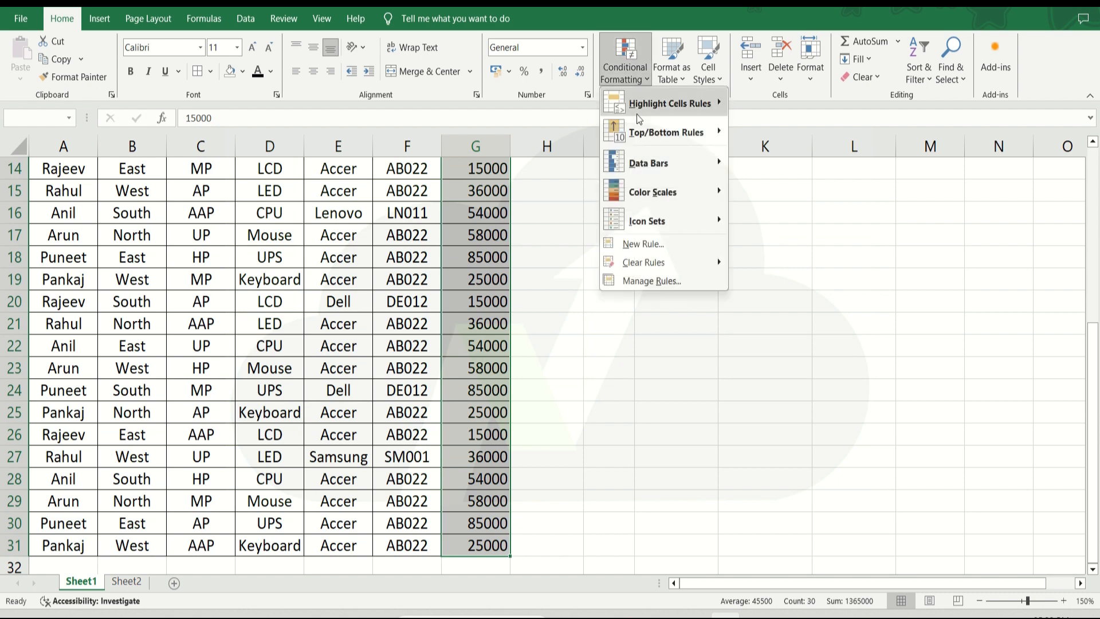
mouse_move(637, 114)
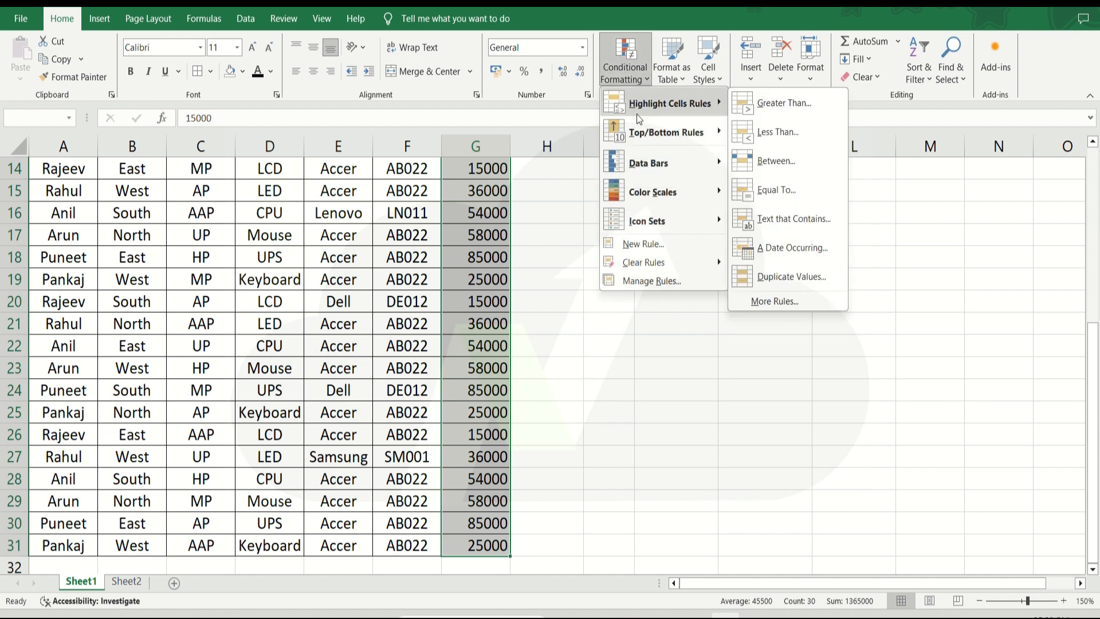
click(764, 133)
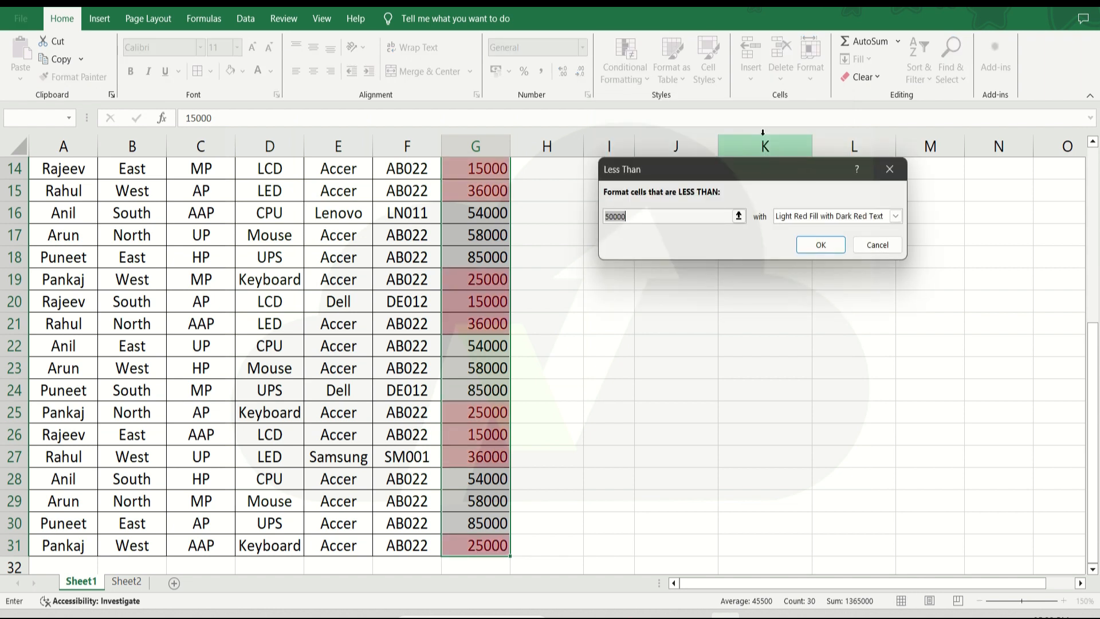
click(815, 215)
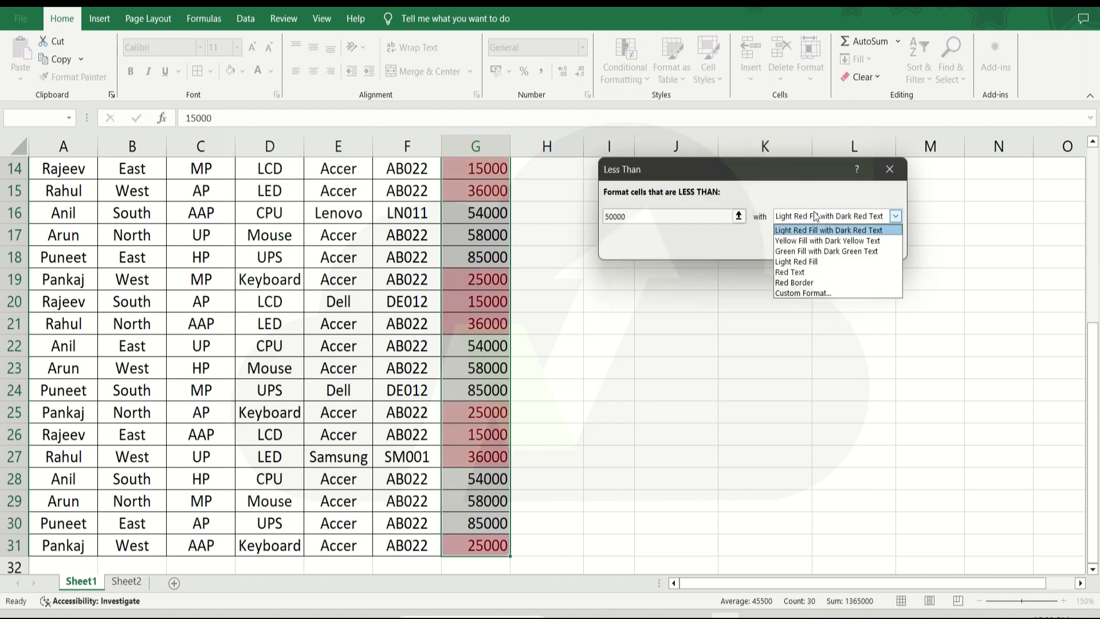
click(780, 241)
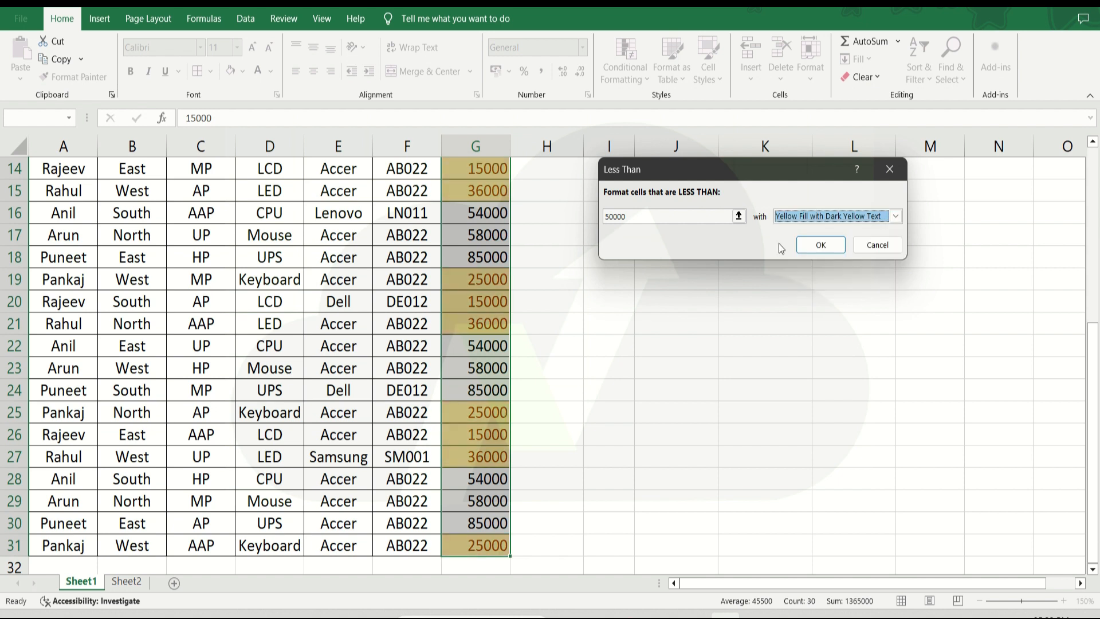
click(813, 245)
click(481, 247)
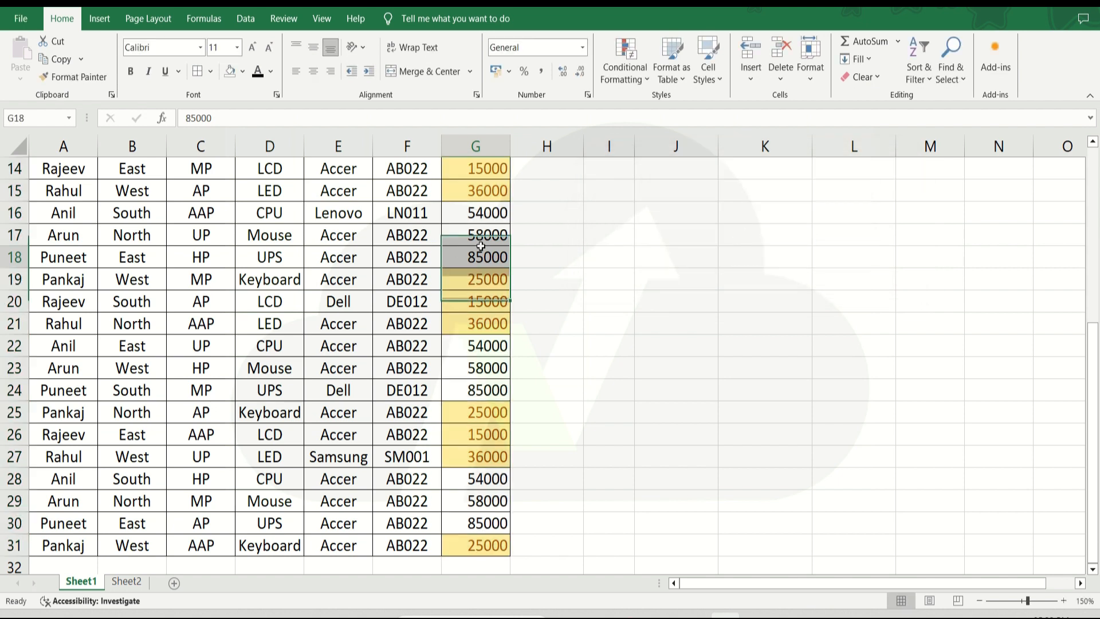
Examine which cells in the Amount column the Less Than rule highlights, ending at cell G2
key(Up)
key(Up)
key(Up)
key(Up)
key(ctrl+Up)
key(Down)
key(Down)
key(Down)
key(Up)
key(Up)
key(Up)
key(Down)
key(Down)
key(Down)
key(Down)
key(Down)
key(Down)
key(Down)
key(Down)
key(Up)
key(Up)
key(Up)
key(Up)
key(Up)
key(Up)
key(Up)
key(Up)
key(Down)
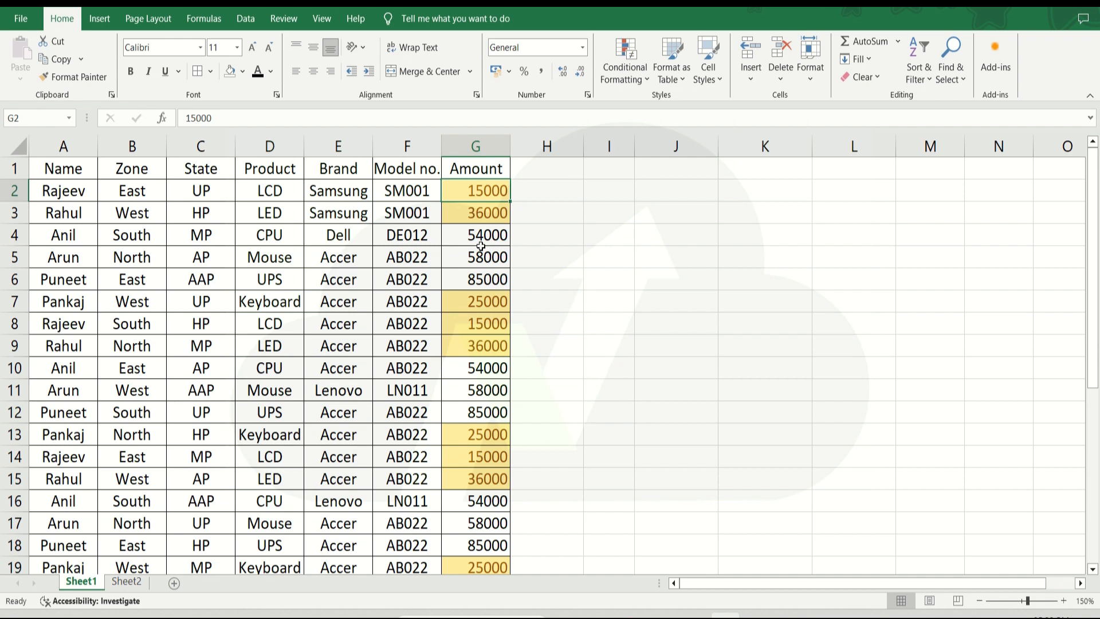
Select the amounts in G2:G31 and clear the yellow Less Than rule from them
key(ctrl+shift+Down)
click(625, 71)
mouse_move(717, 263)
click(754, 263)
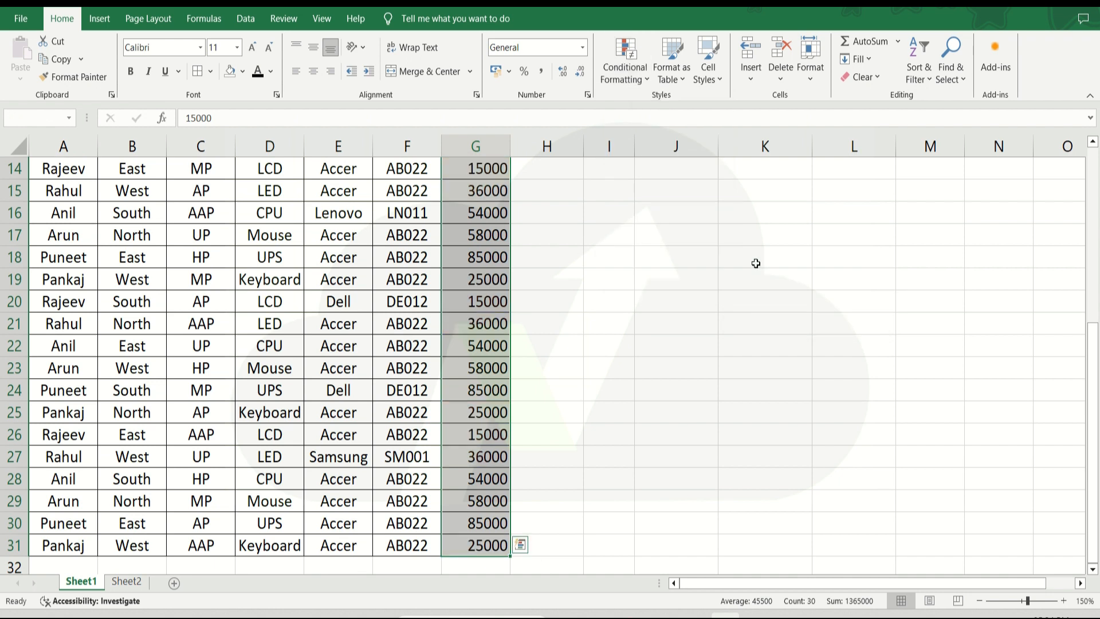
Start a Between highlight rule on the amounts in G2:G31 with the limits 20000 and 50000
click(648, 67)
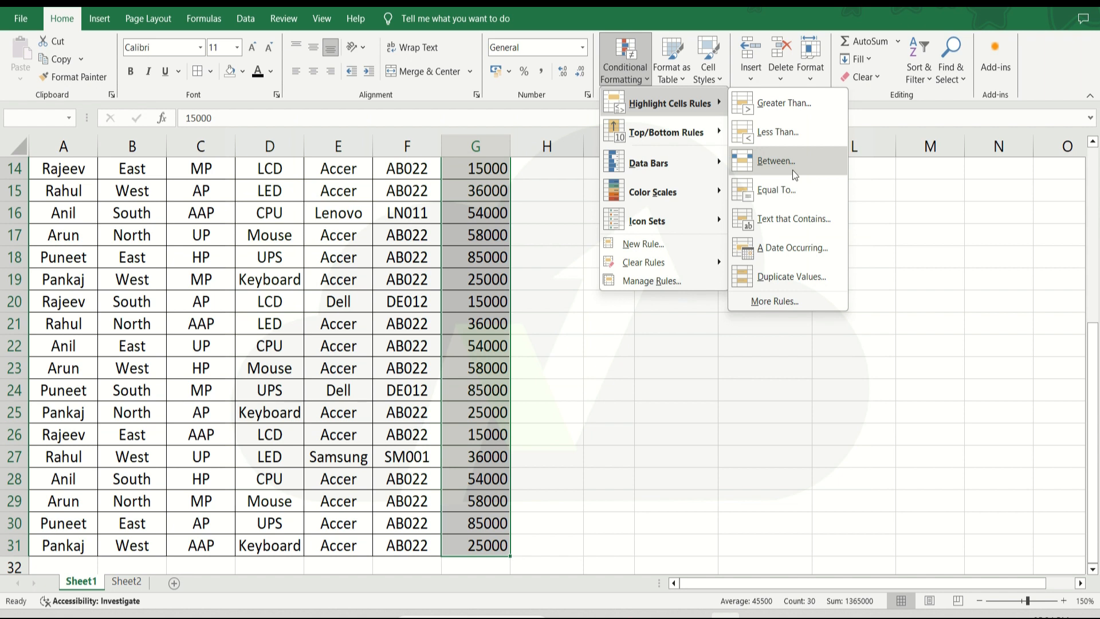
click(792, 169)
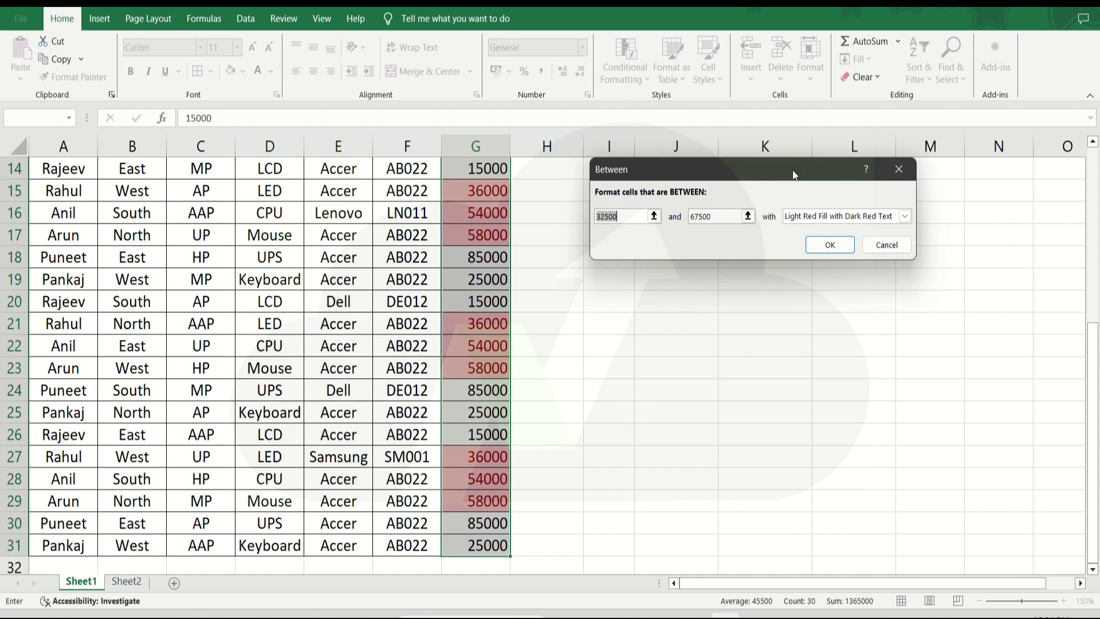
text(20000)
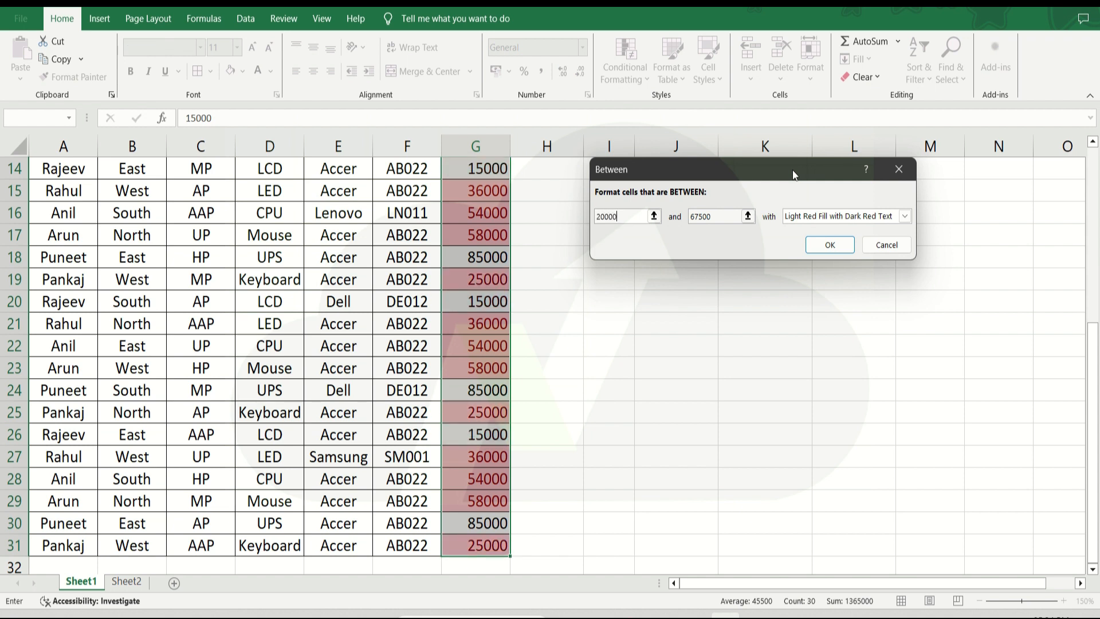
drag(793, 170, 868, 168)
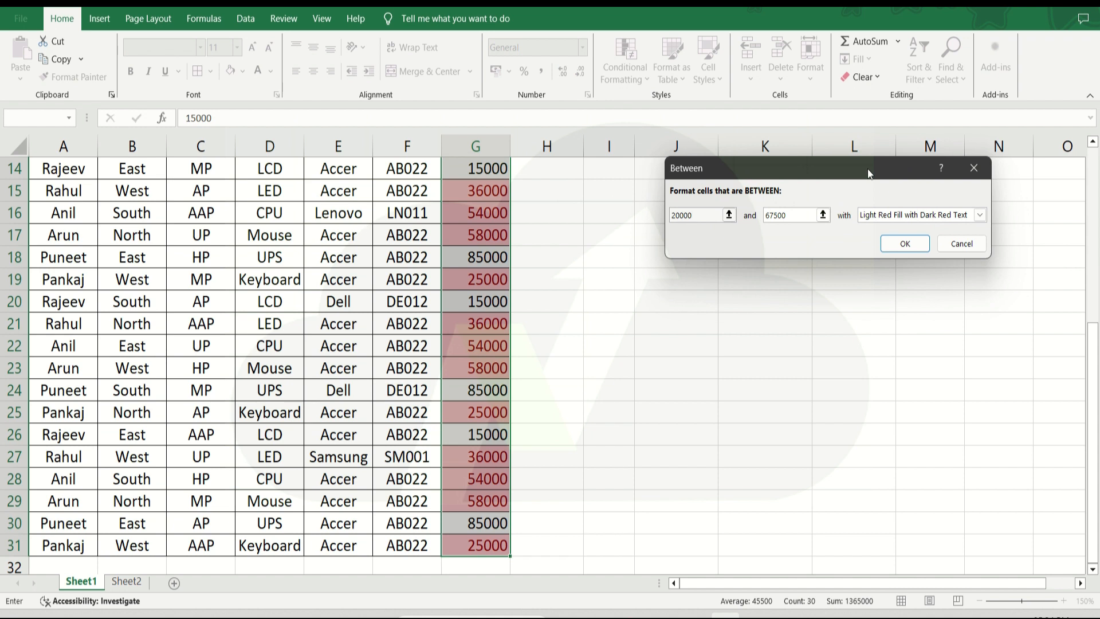
click(795, 217)
key(BackSpace)
key(BackSpace)
key(BackSpace)
key(BackSpace)
key(BackSpace)
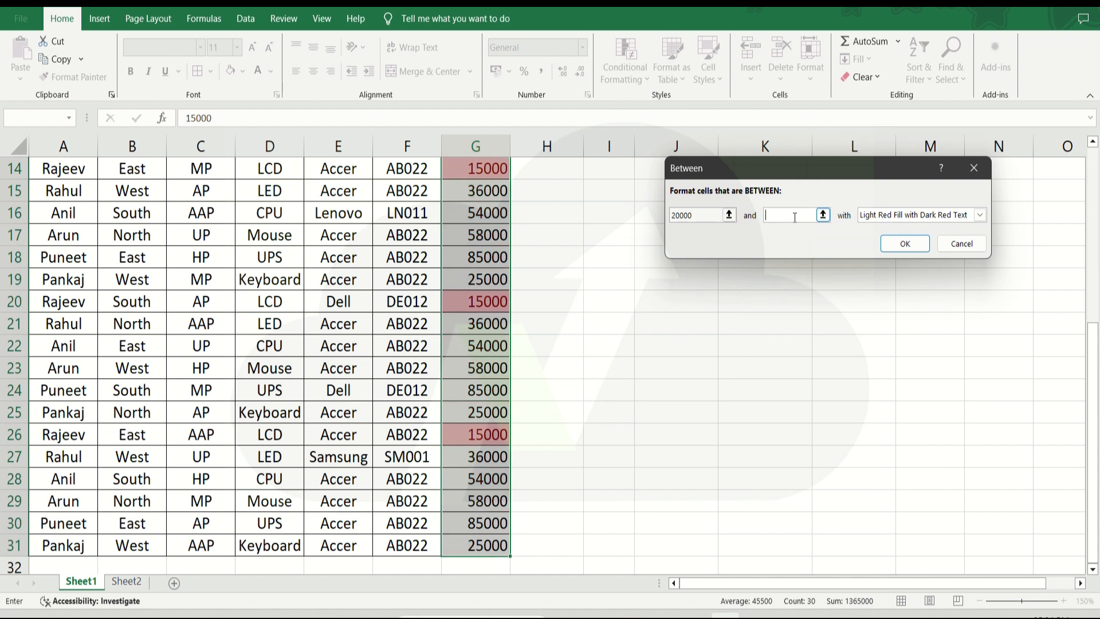
text(50000)
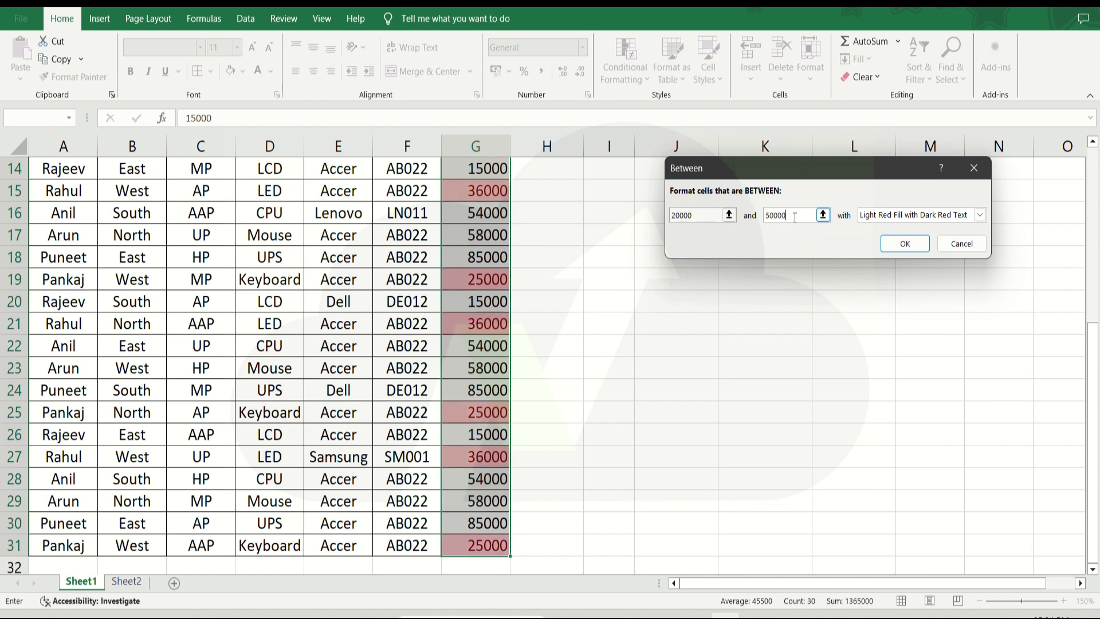
Give the Between rule Green Fill with Dark Green Text and apply it to the amounts
click(980, 215)
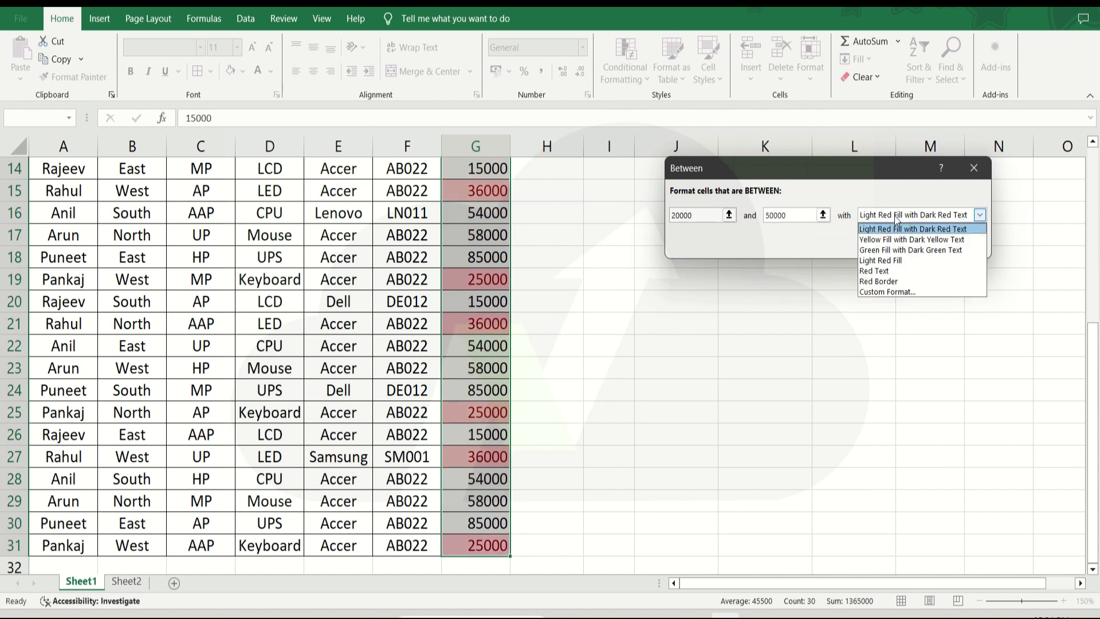
click(859, 281)
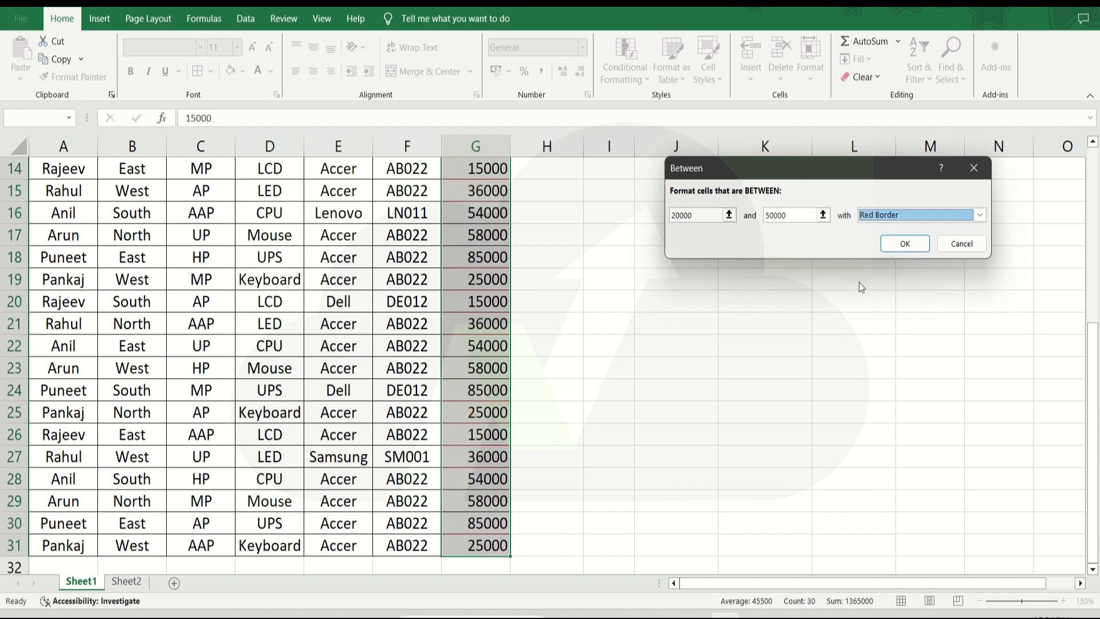
click(875, 214)
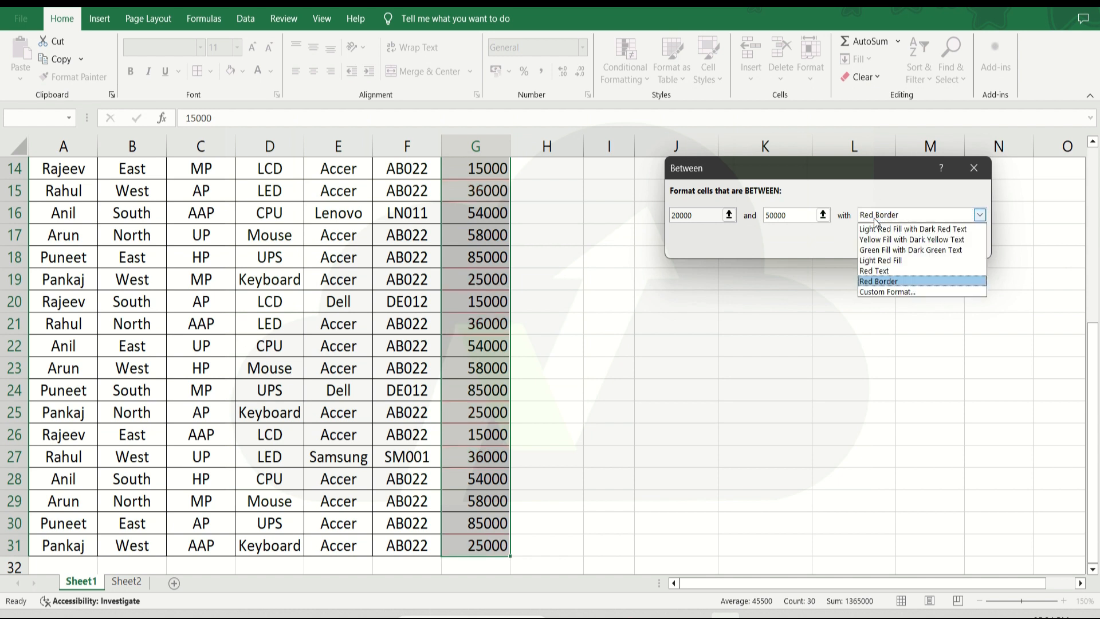
click(871, 250)
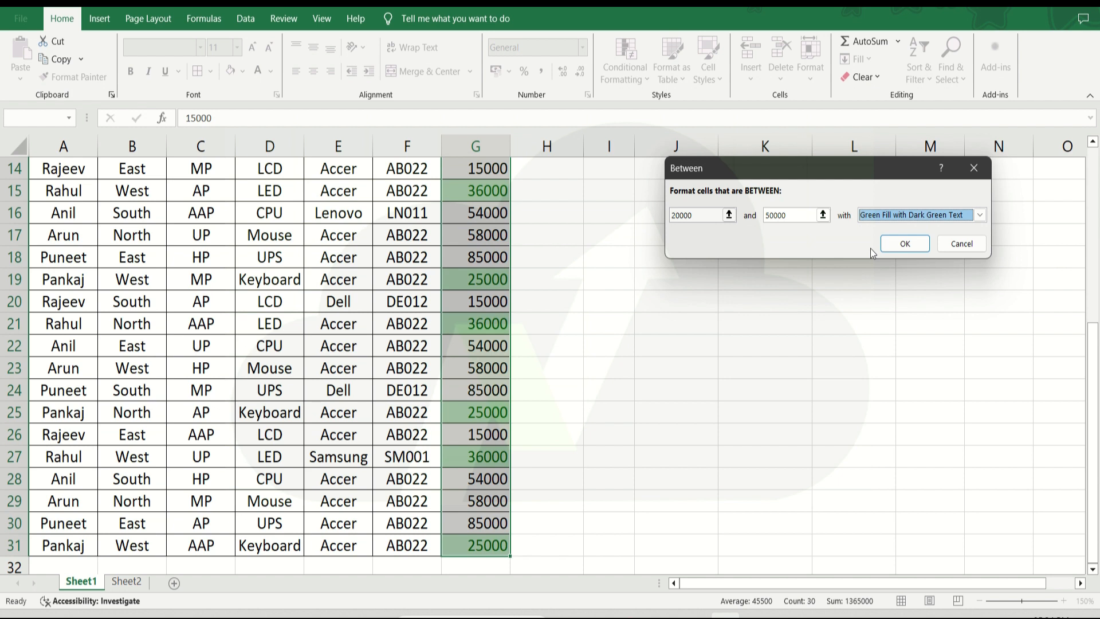
click(903, 244)
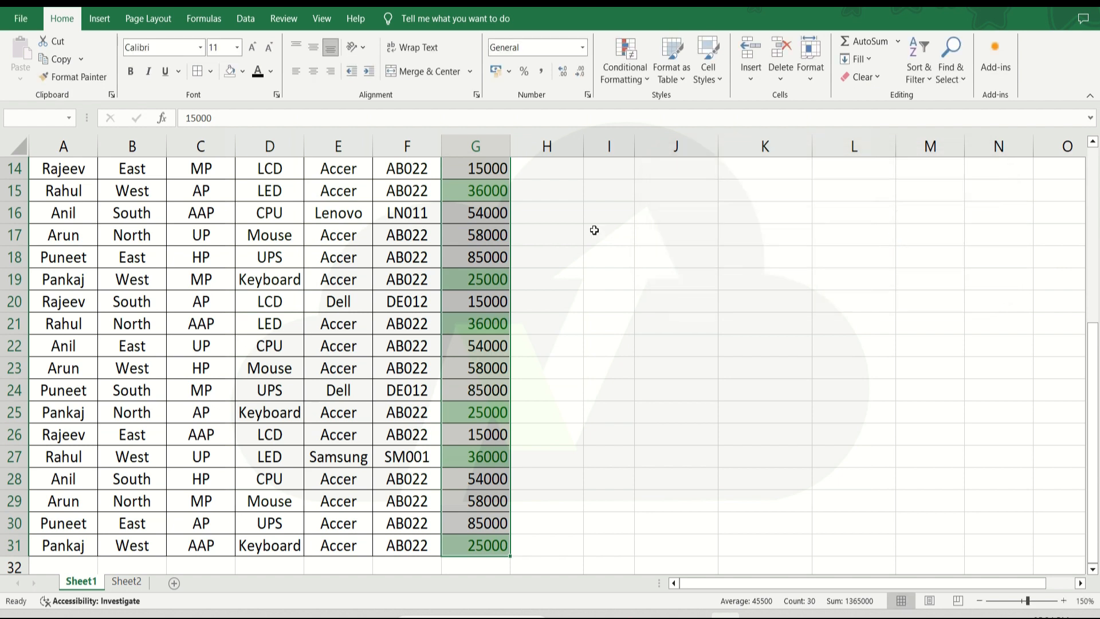
Examine which cells in the Amount column the Between rule highlights, from the top of the table down to G7
click(522, 238)
key(Up)
key(Up)
key(Up)
key(Up)
key(Up)
key(Up)
key(Up)
key(Up)
key(Up)
key(Up)
key(Up)
key(Up)
key(Up)
key(Up)
key(Up)
key(Up)
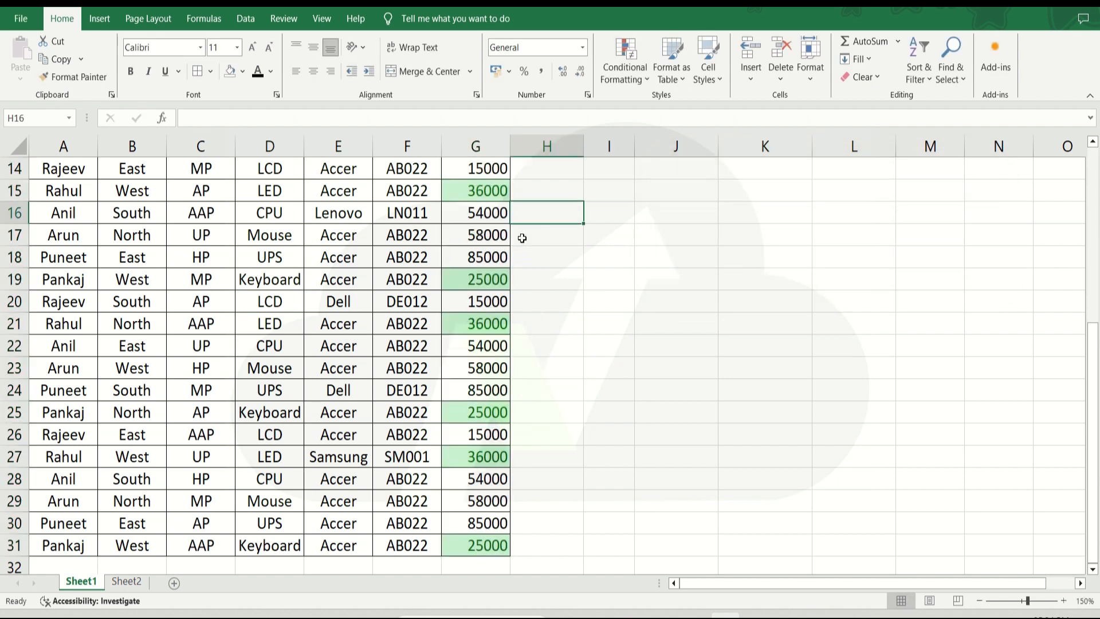
key(Down)
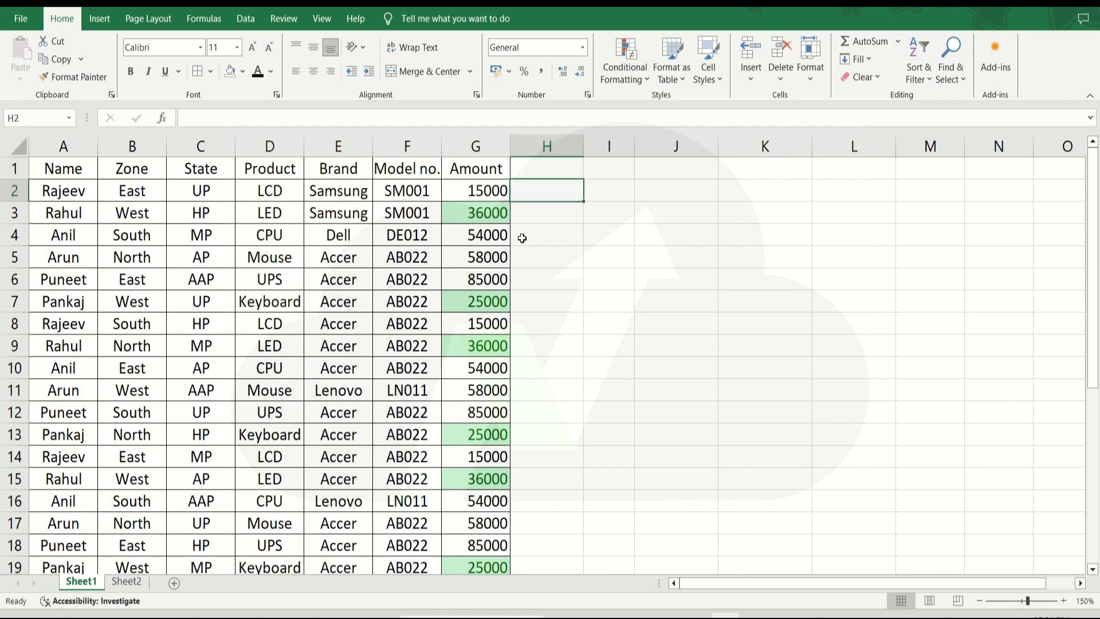
key(Left)
key(Down)
key(Down)
key(Down)
key(Down)
key(Down)
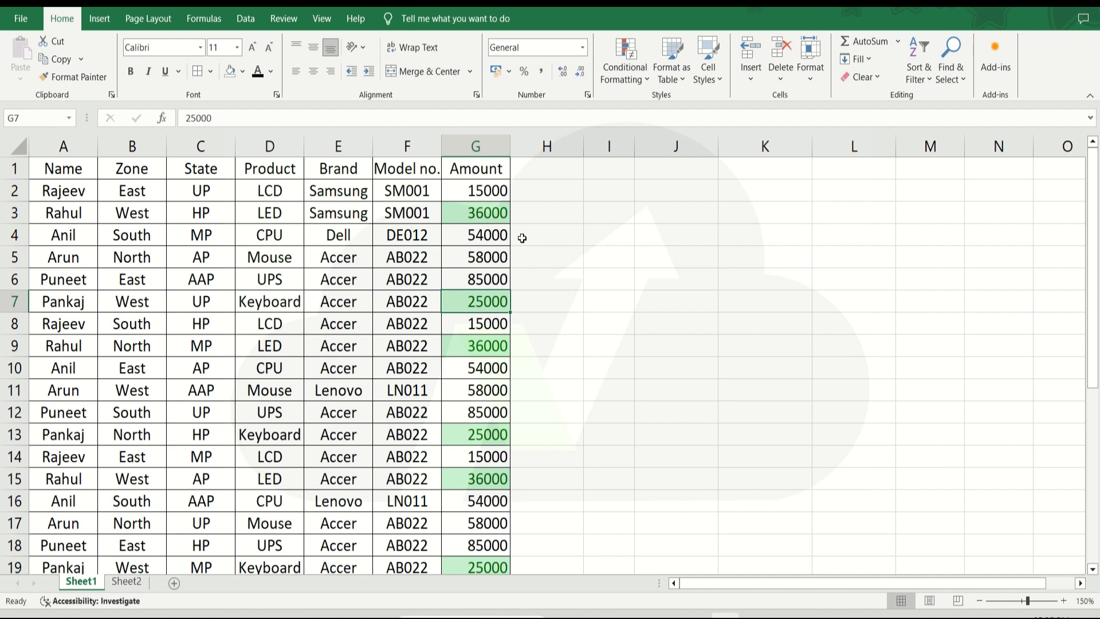
Select the amounts in G2:G31 and clear the green Between rule from these cells only
key(Up)
key(Up)
key(ctrl+Up)
key(Down)
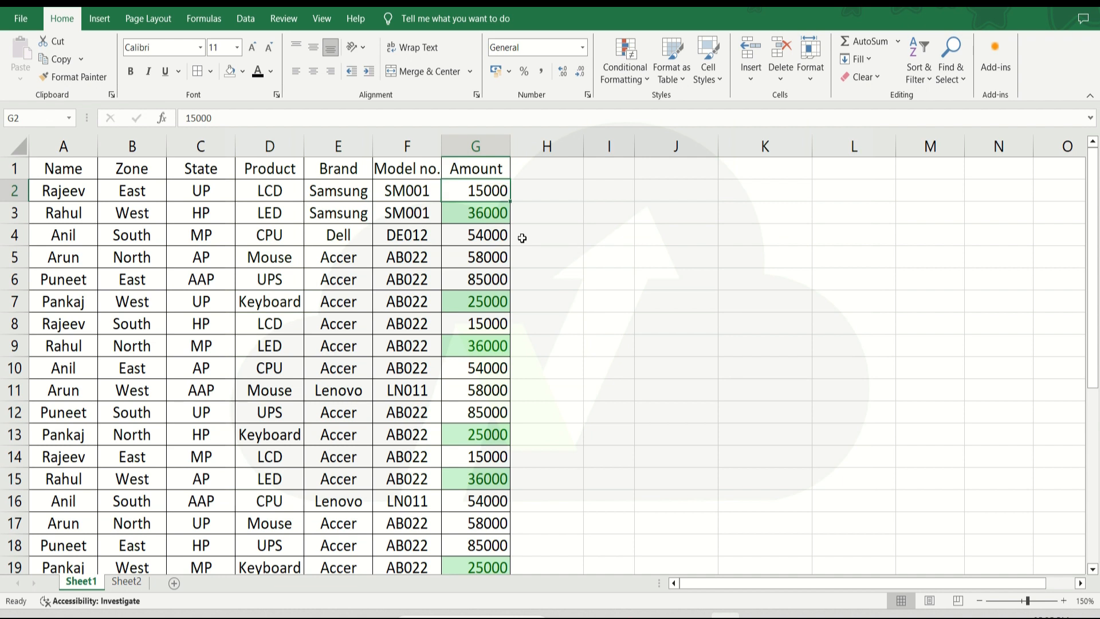
key(ctrl+shift+Down)
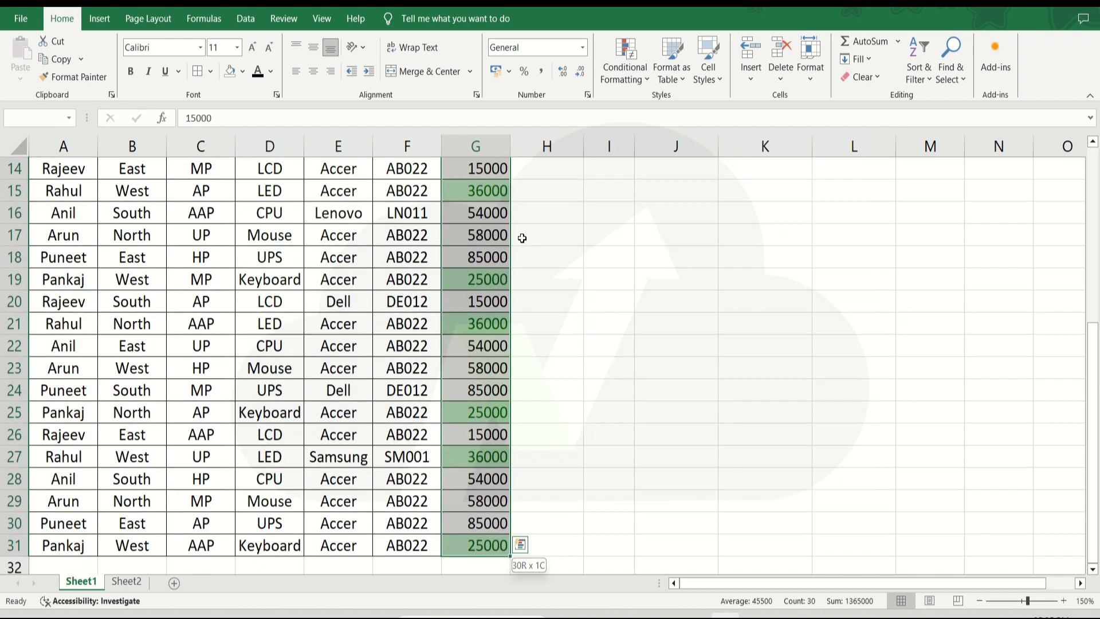
click(637, 67)
mouse_move(657, 269)
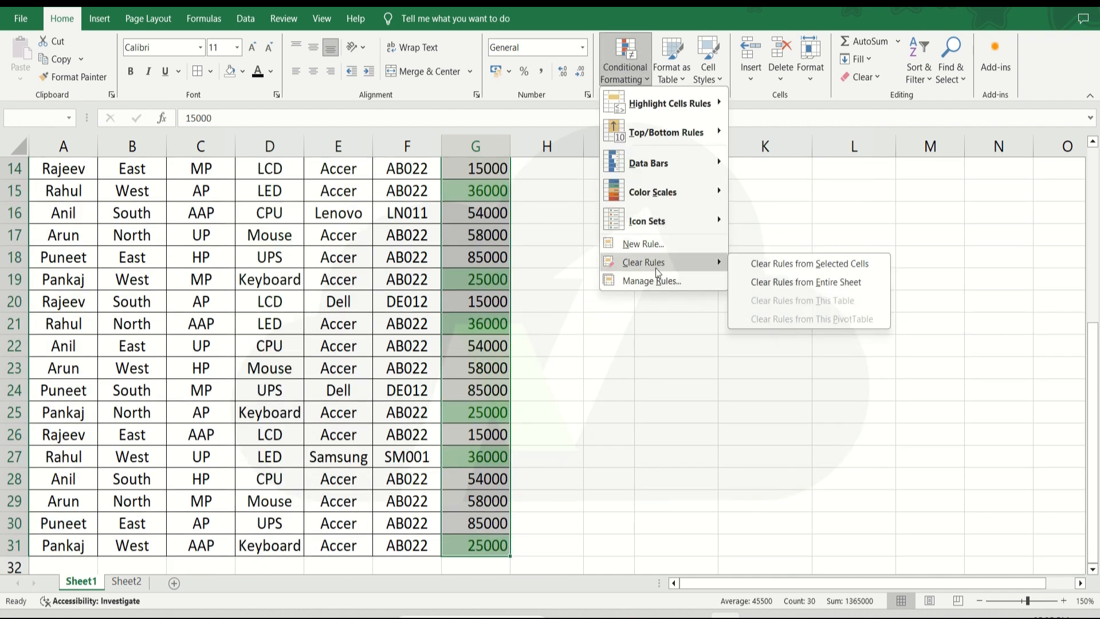
click(756, 264)
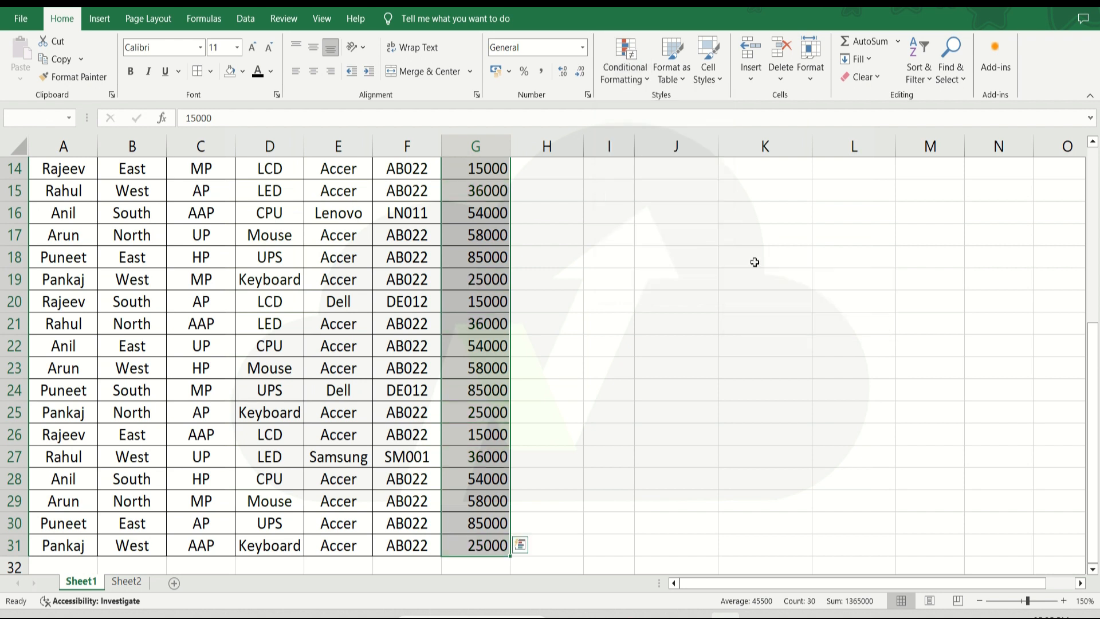
Apply an Equal To 32000 highlight rule to the amounts in G2:G31 with Green Fill with Dark Green Text
click(634, 83)
mouse_move(635, 114)
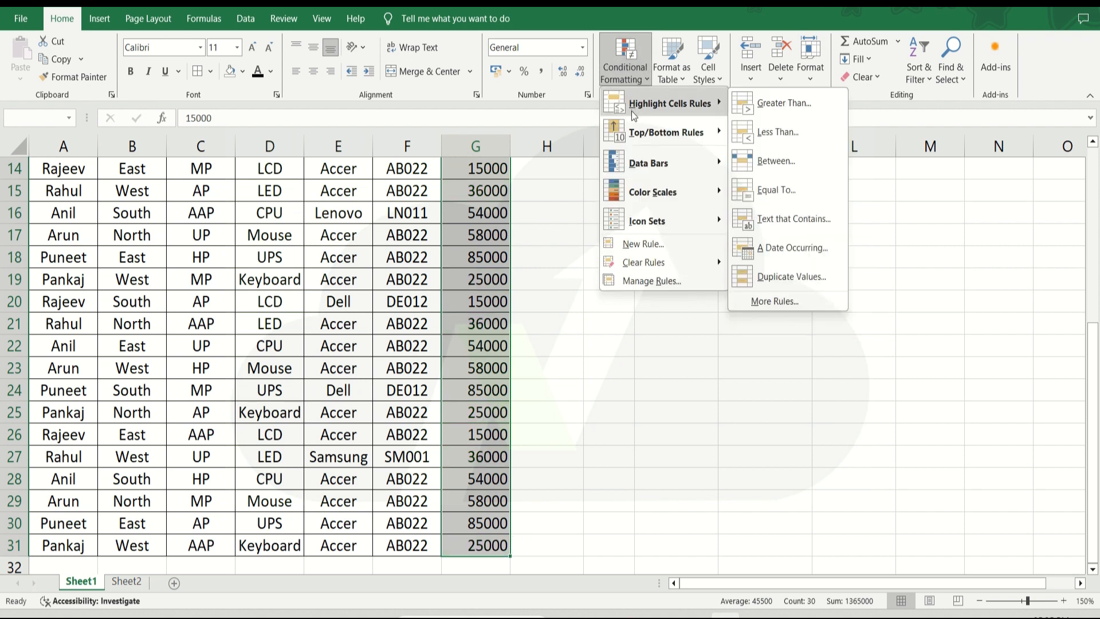
click(781, 197)
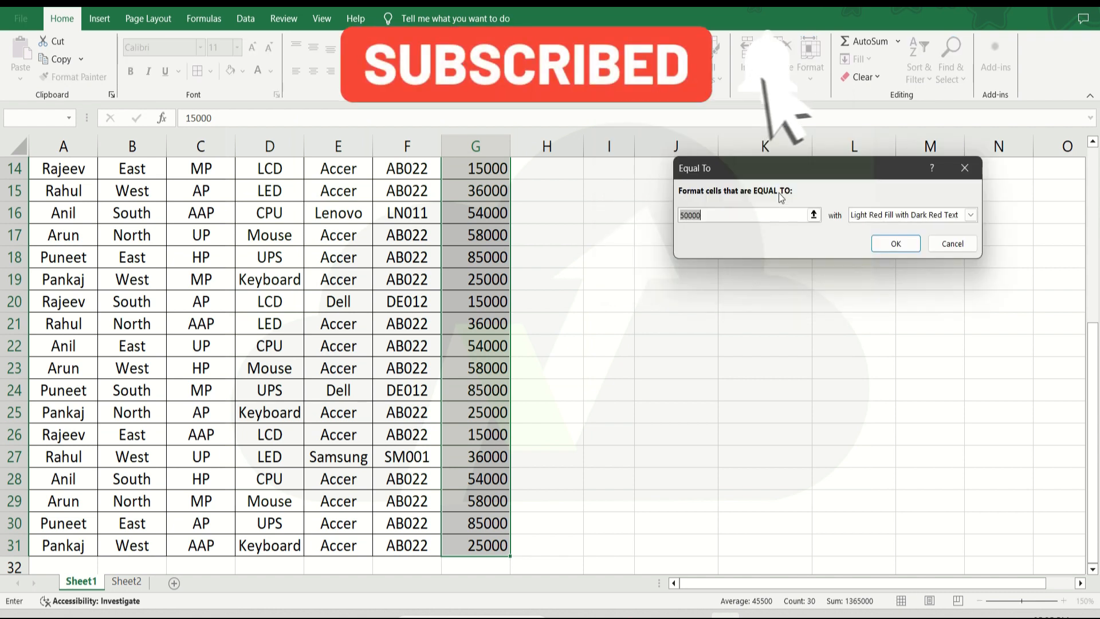
text(32000)
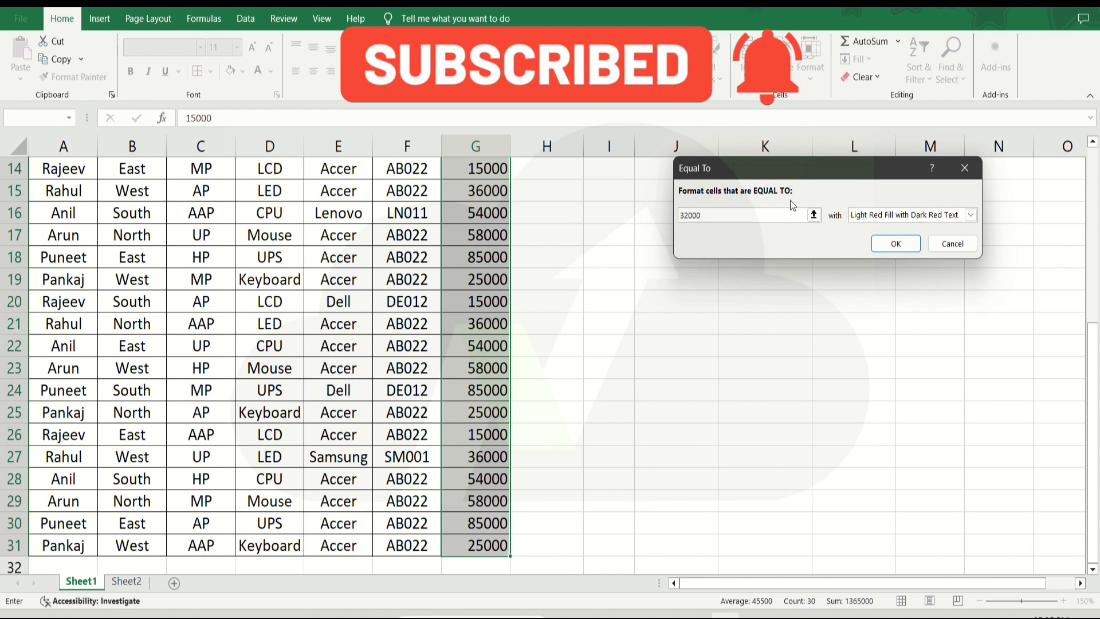
click(865, 221)
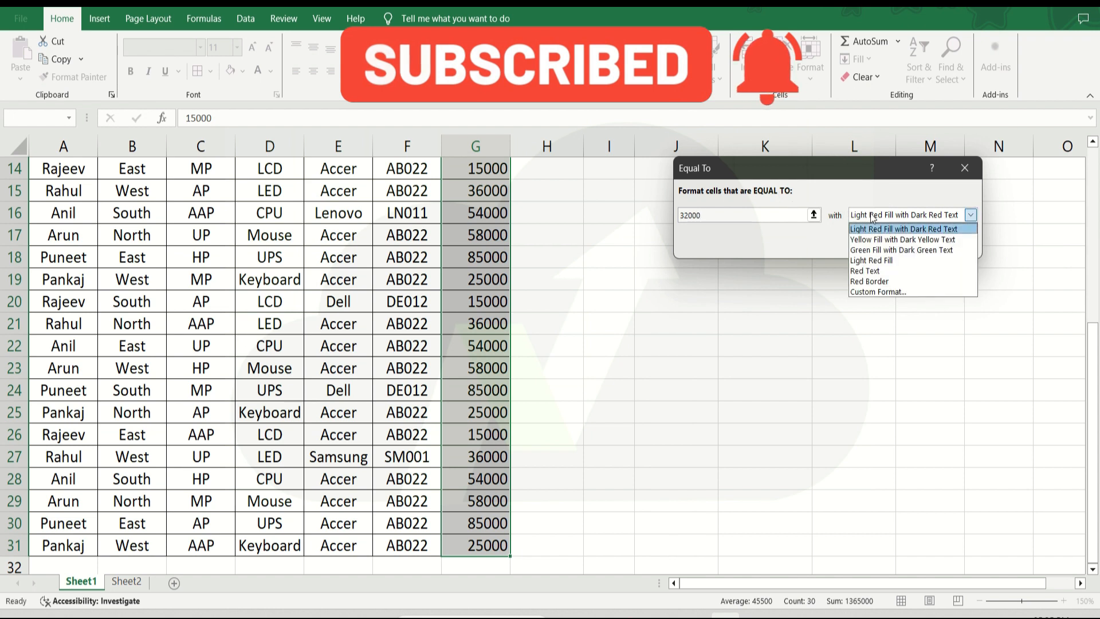
click(864, 248)
click(895, 243)
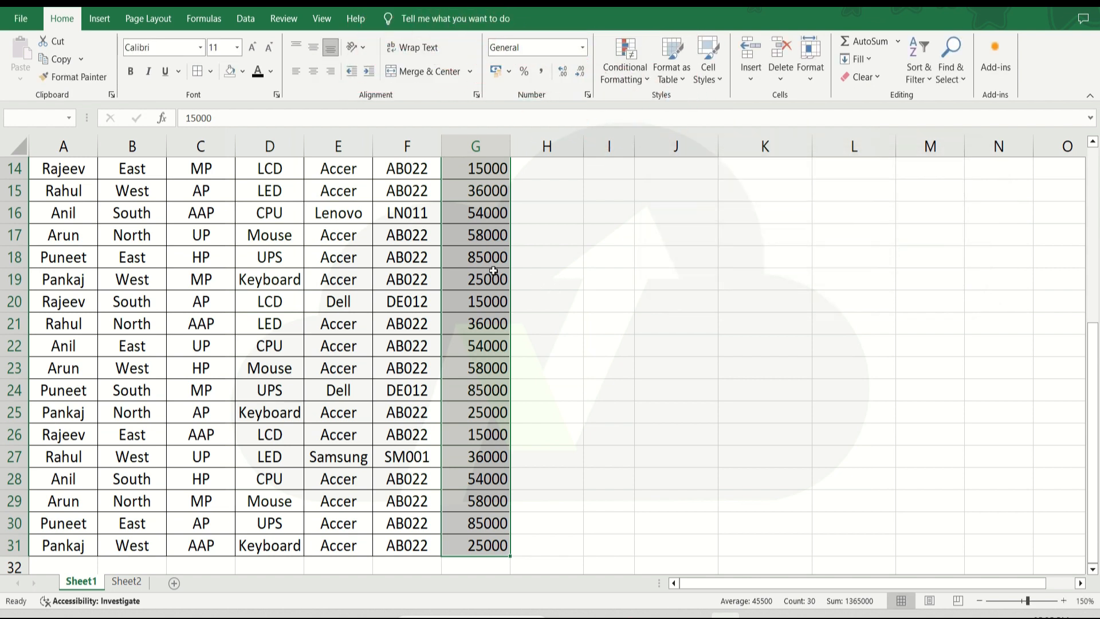
Look through the whole Amount column for cells matching the Equal To rule, ending at cell G2
scroll(493, 271, up, 5)
key(Down)
key(Down)
key(Down)
key(Down)
key(Down)
key(Down)
key(Down)
key(Down)
key(Down)
key(Down)
key(Down)
key(Down)
key(Down)
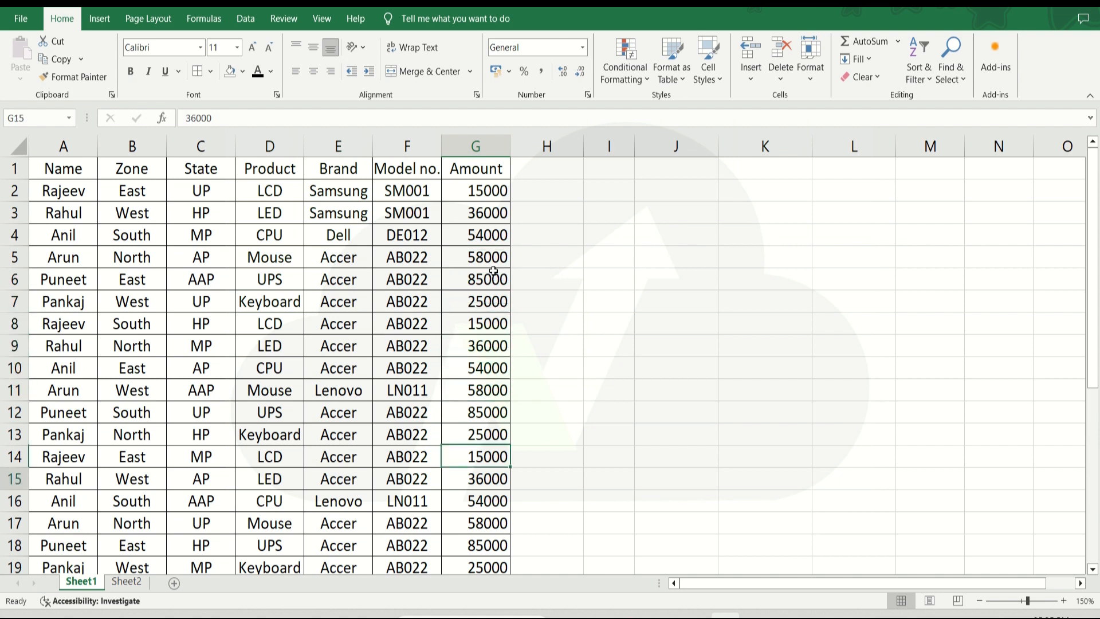
key(Down)
key(Down)
key(Down)
key(Down)
key(Down)
key(Down)
key(Down)
key(Down)
key(Down)
key(Down)
key(Down)
key(Down)
key(Down)
key(Down)
key(Down)
key(Down)
key(Down)
key(Down)
key(Up)
key(Up)
key(Up)
key(Up)
key(Up)
key(Up)
key(Up)
key(Up)
key(Up)
key(Up)
key(Up)
key(Up)
key(Up)
key(Up)
key(Up)
key(Up)
key(Up)
key(Up)
key(Up)
key(Up)
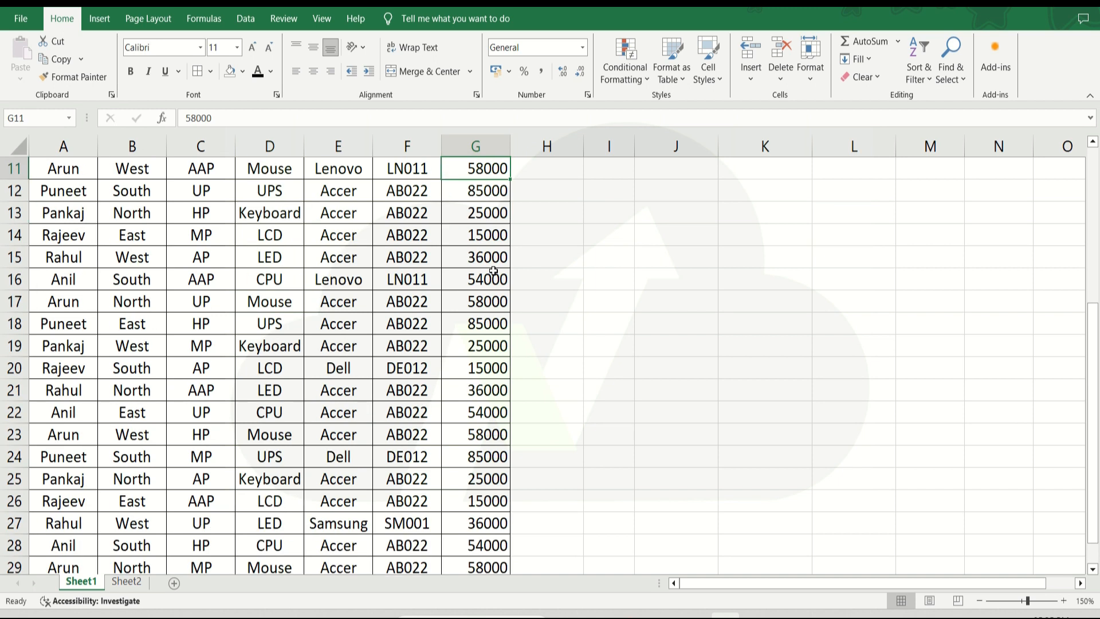
key(Up)
key(Up)
key(Up)
key(Up)
key(Up)
key(Up)
key(Up)
key(Up)
key(Up)
key(Up)
key(Down)
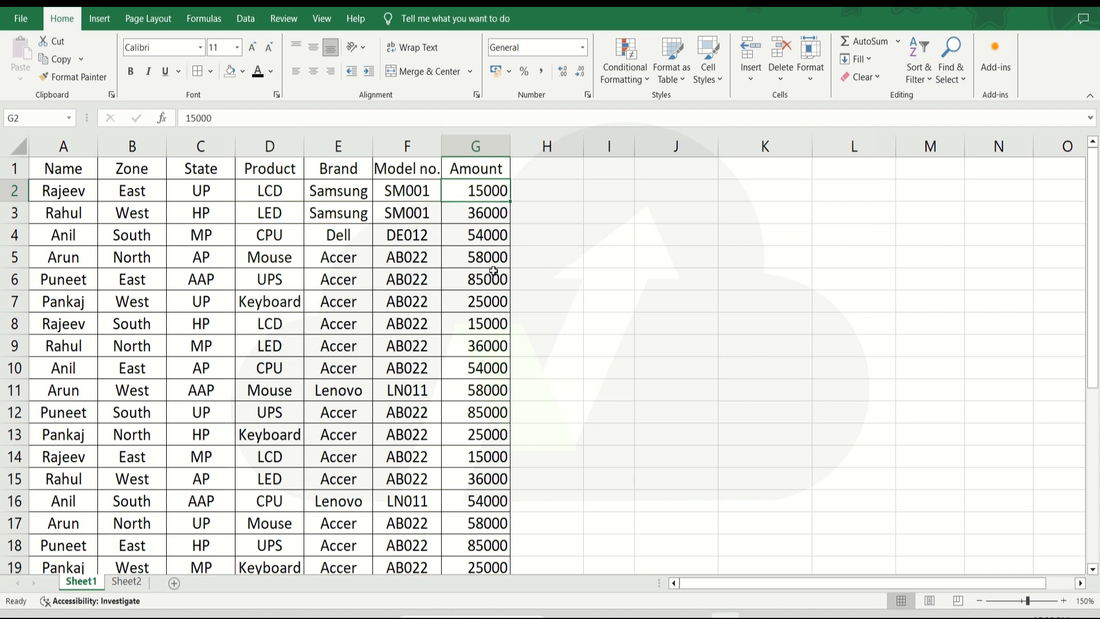
Enter 32000 in cell G2 to test the Equal To rule, and undo the entry
text(32000)
key(Return)
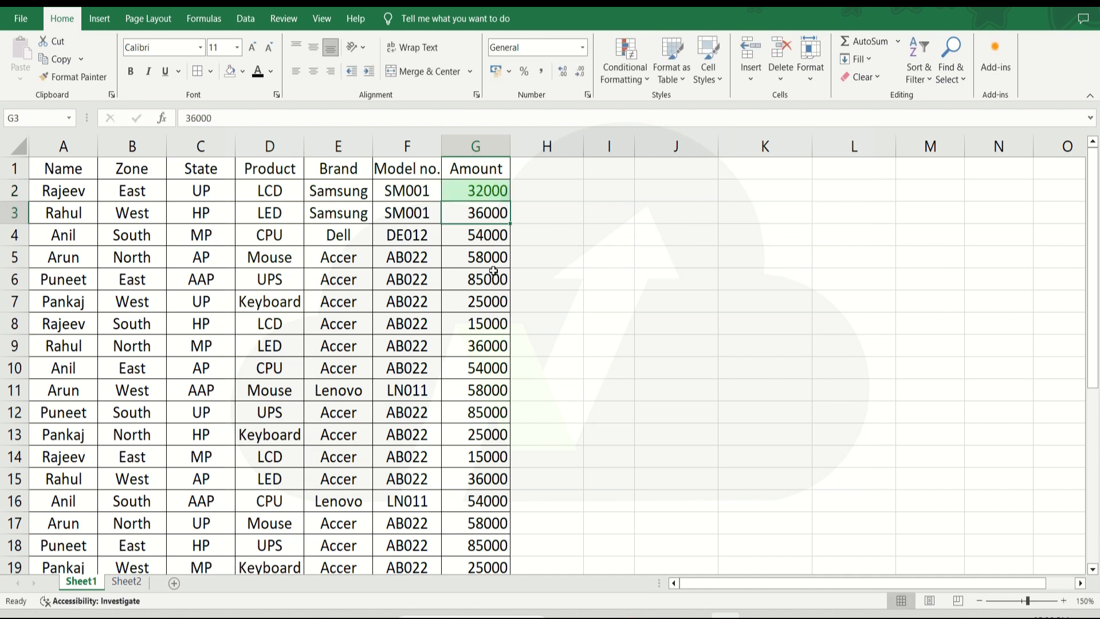
key(ctrl+z)
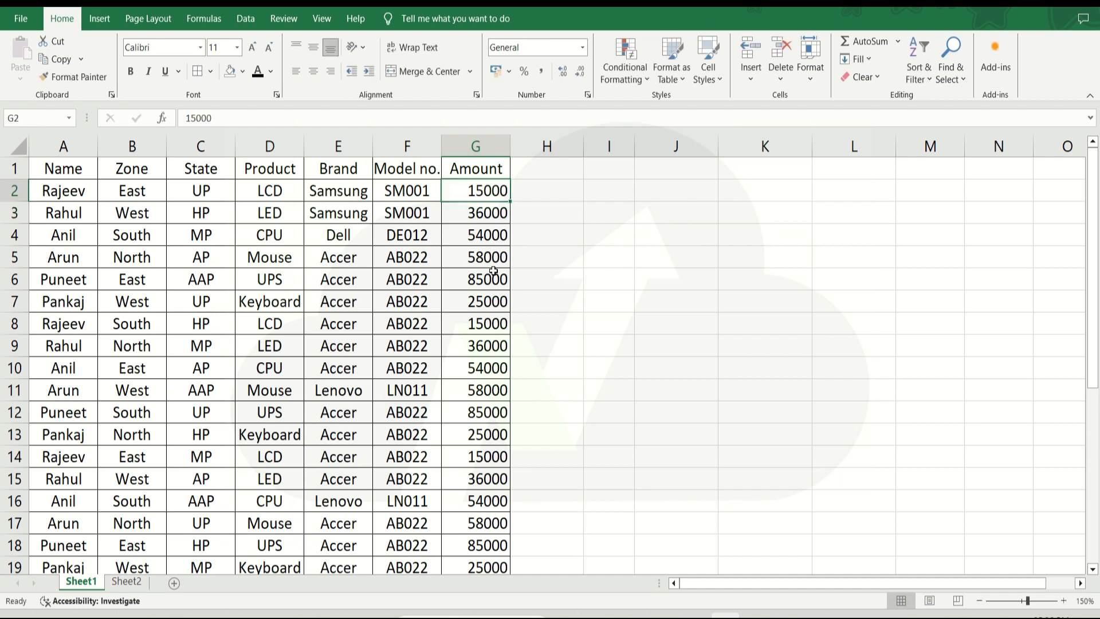
Select the amounts in G2:G31 and clear the Equal To rule from the selected cells
key(ctrl+shift+Down)
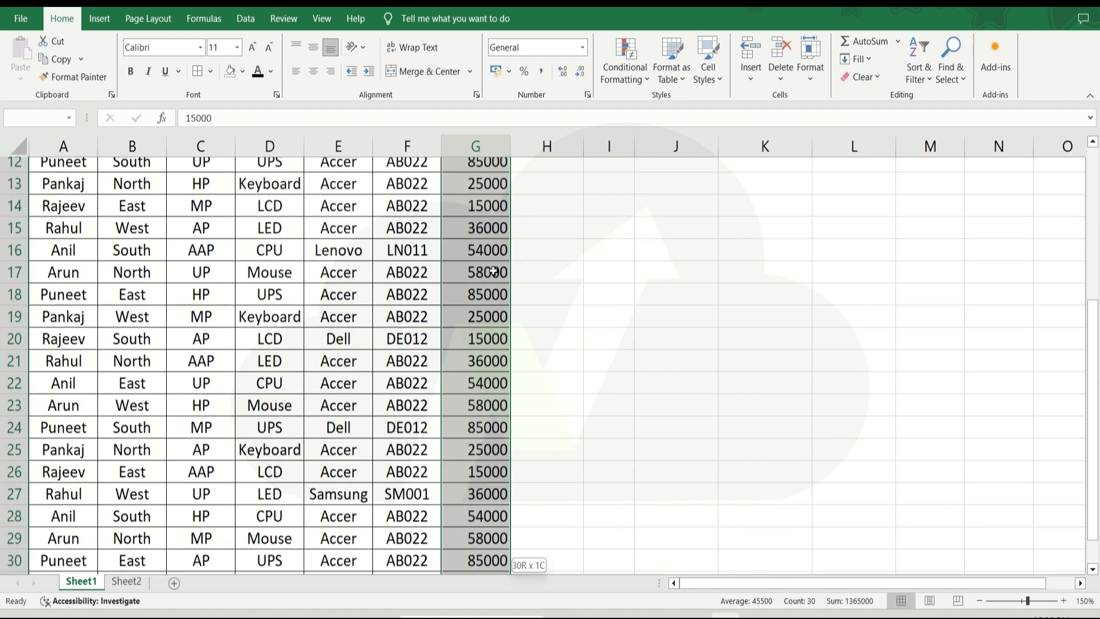
click(622, 73)
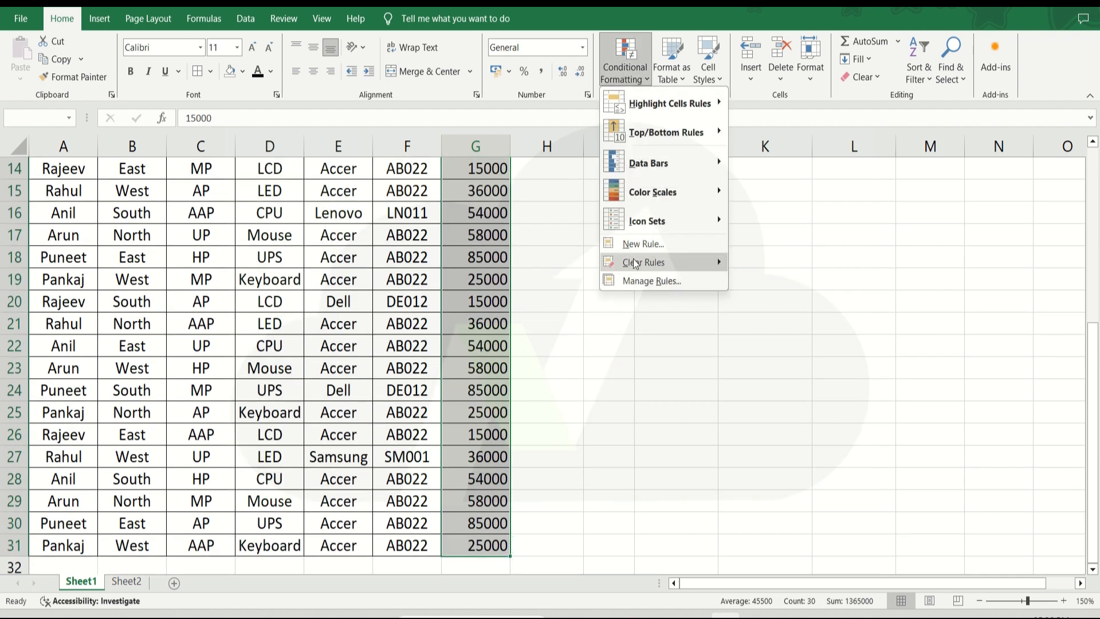
mouse_move(705, 263)
click(750, 265)
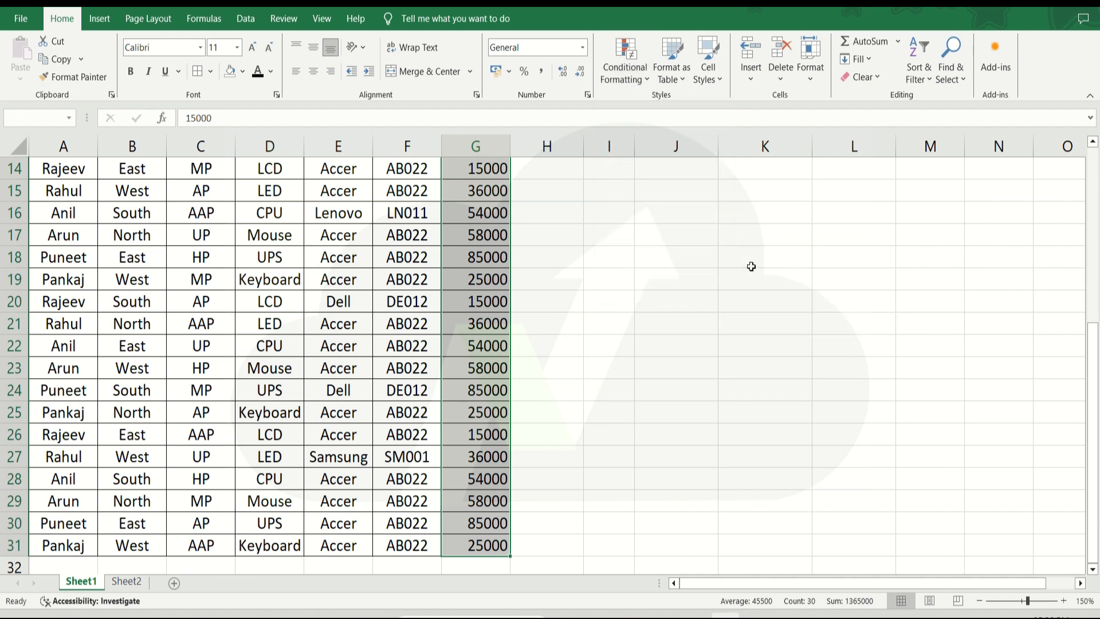
click(639, 67)
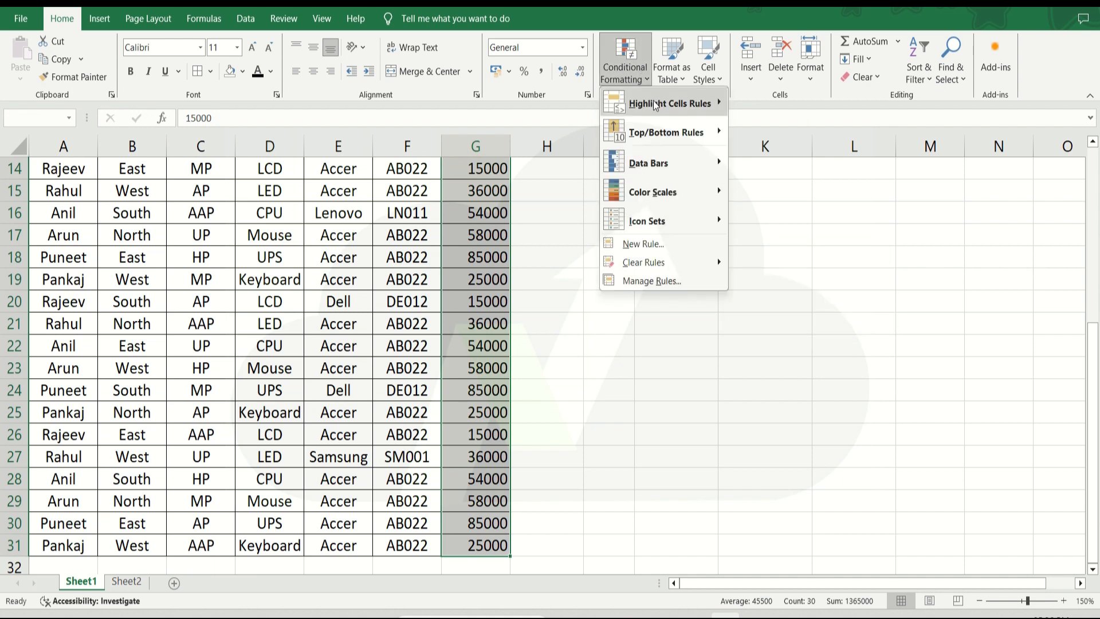
mouse_move(657, 109)
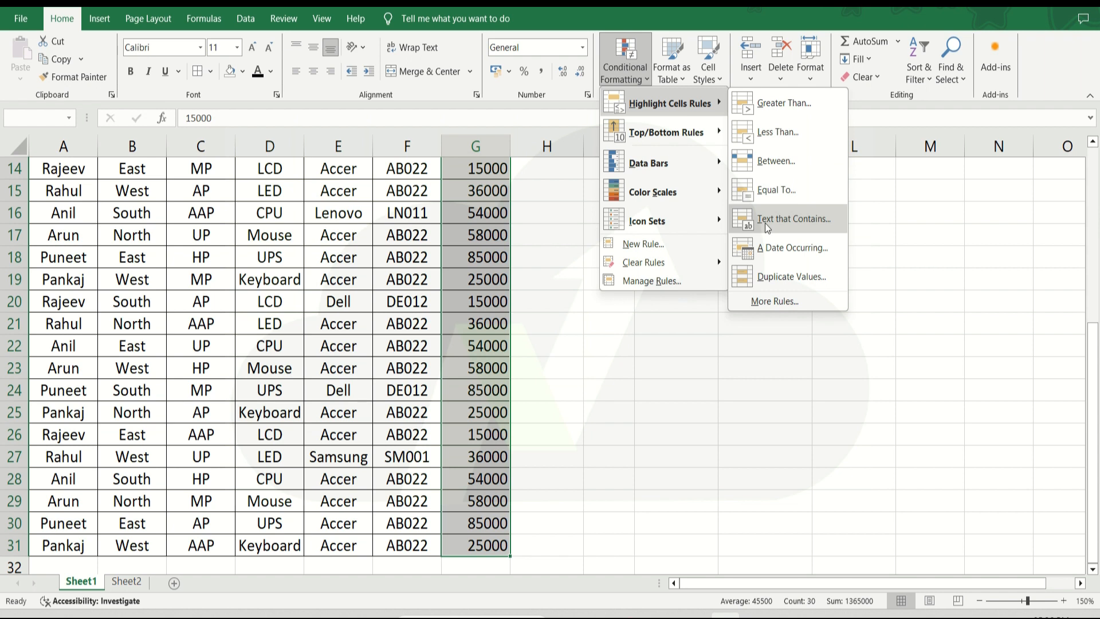
click(364, 314)
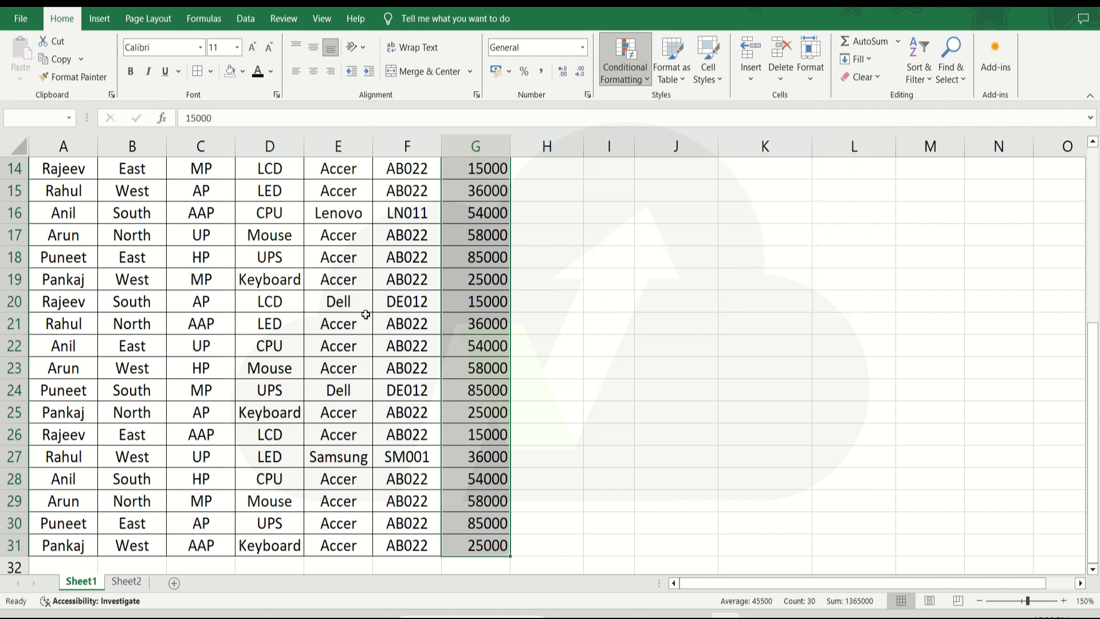
Apply a Text that Contains highlight rule for "r" to the names in A2:A31 with Green Fill with Dark Green Text
key(Left)
key(Left)
key(Left)
key(Left)
key(Left)
key(Left)
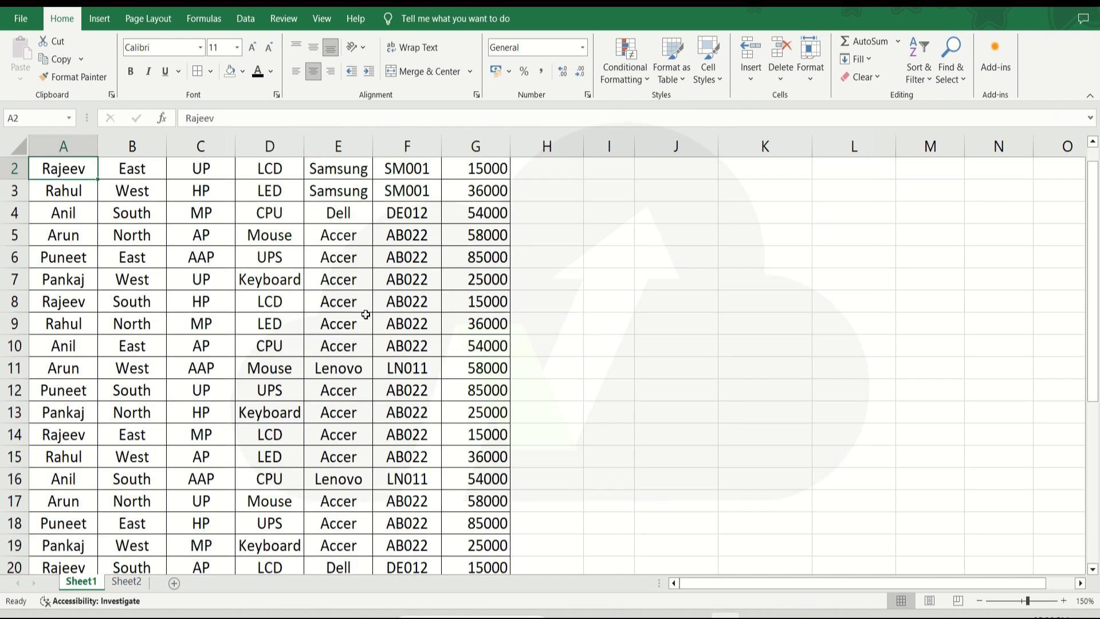
key(Up)
key(Down)
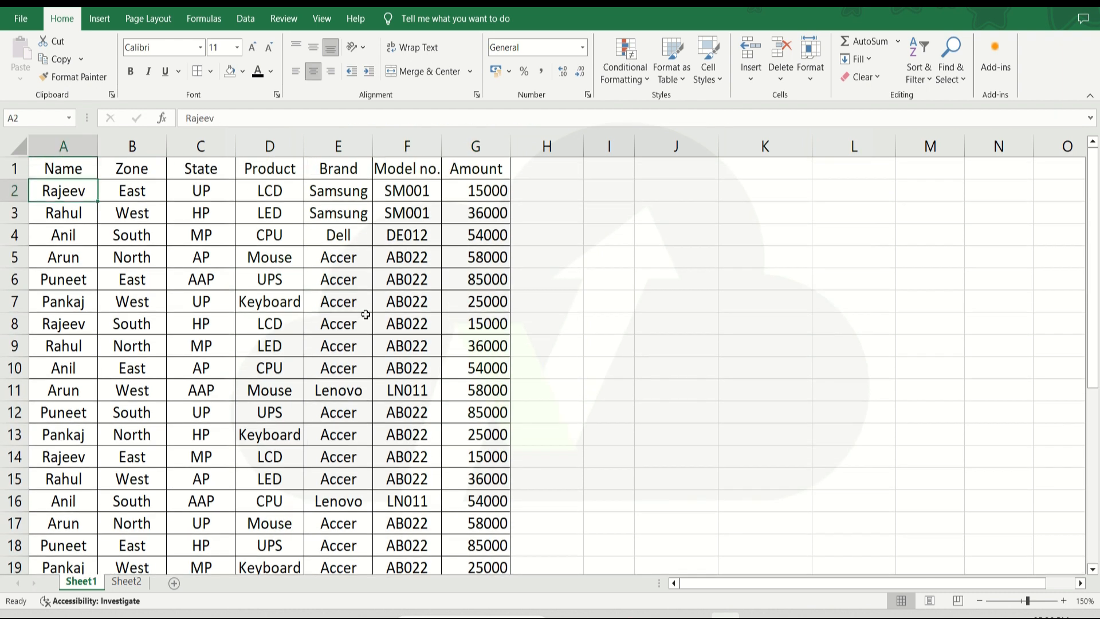
key(ctrl+shift+Down)
click(625, 71)
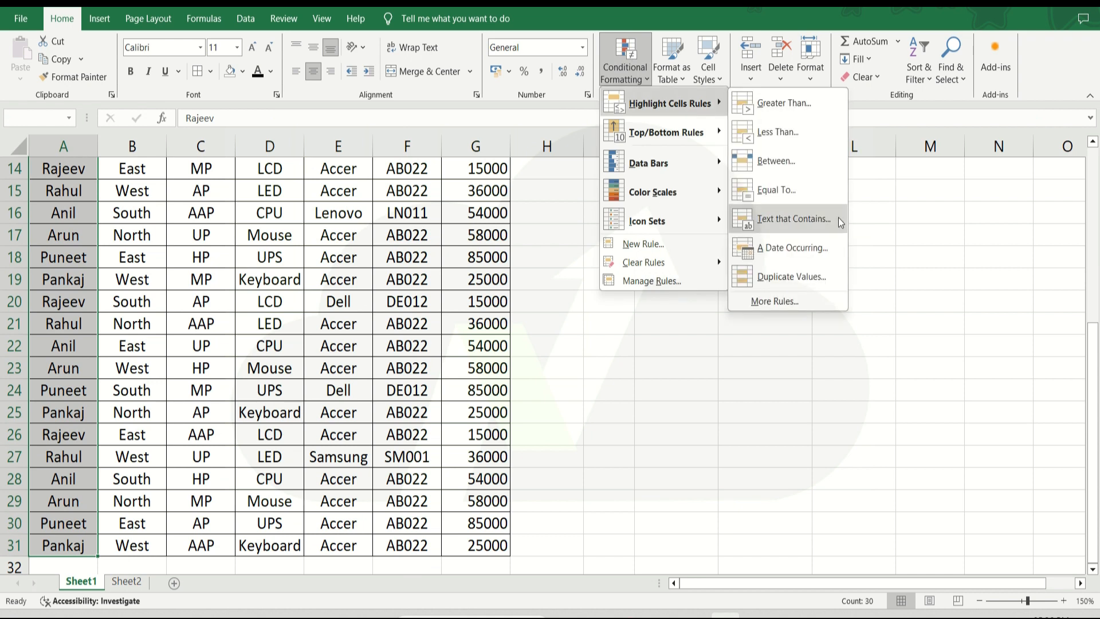
click(803, 221)
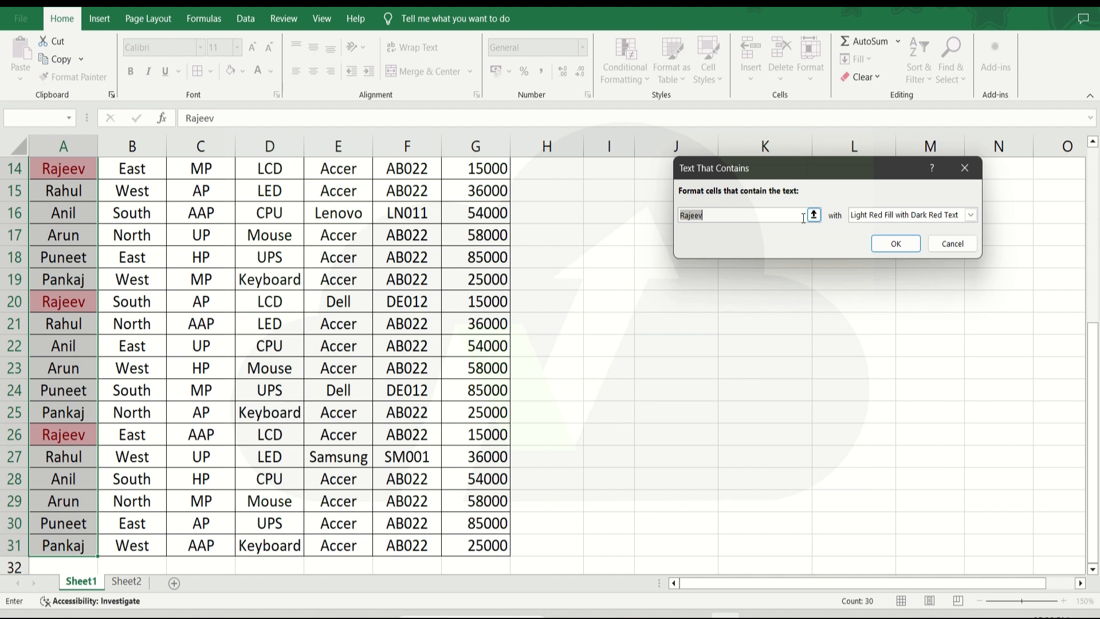
key(BackSpace)
text(r)
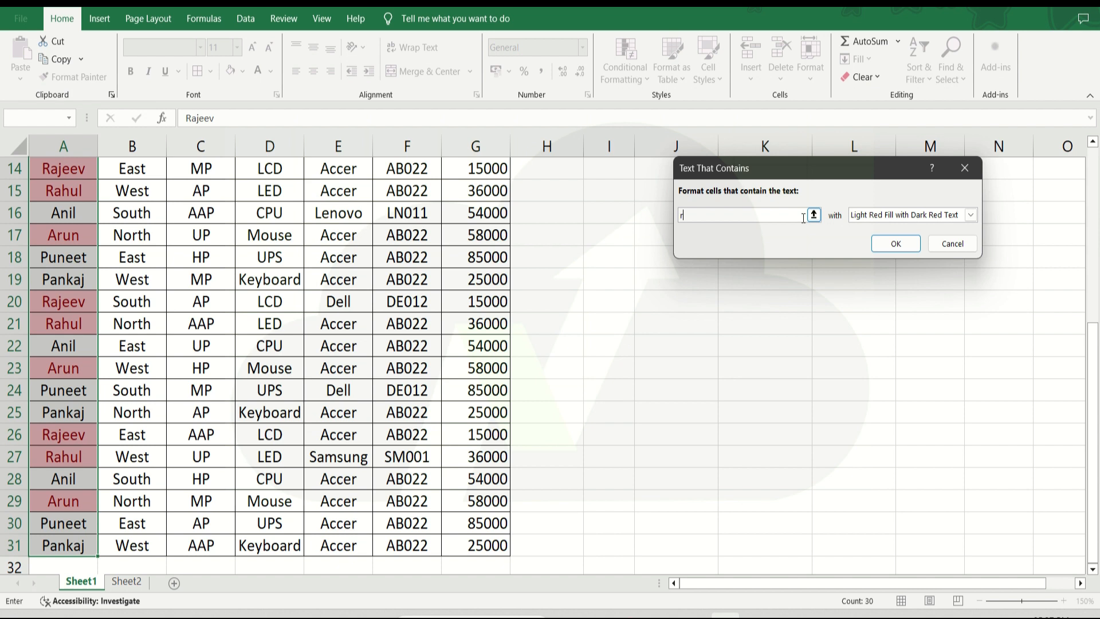
click(906, 221)
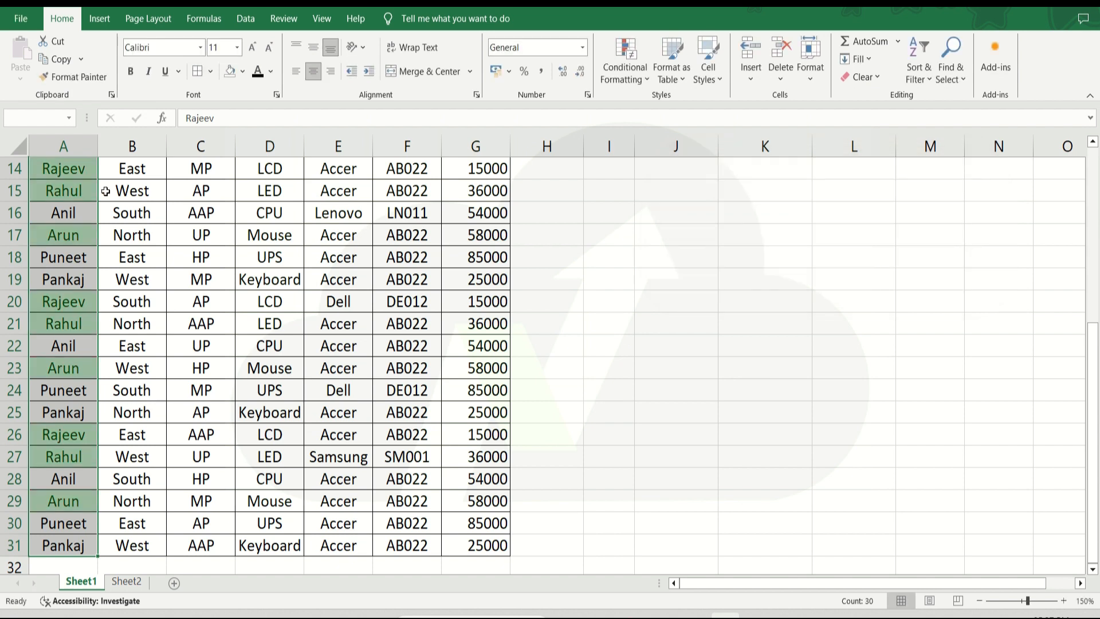
Examine which names the Text that Contains rule highlights, going back to the top of the Name column and down to cell A5
click(26, 217)
drag(26, 217, 22, 215)
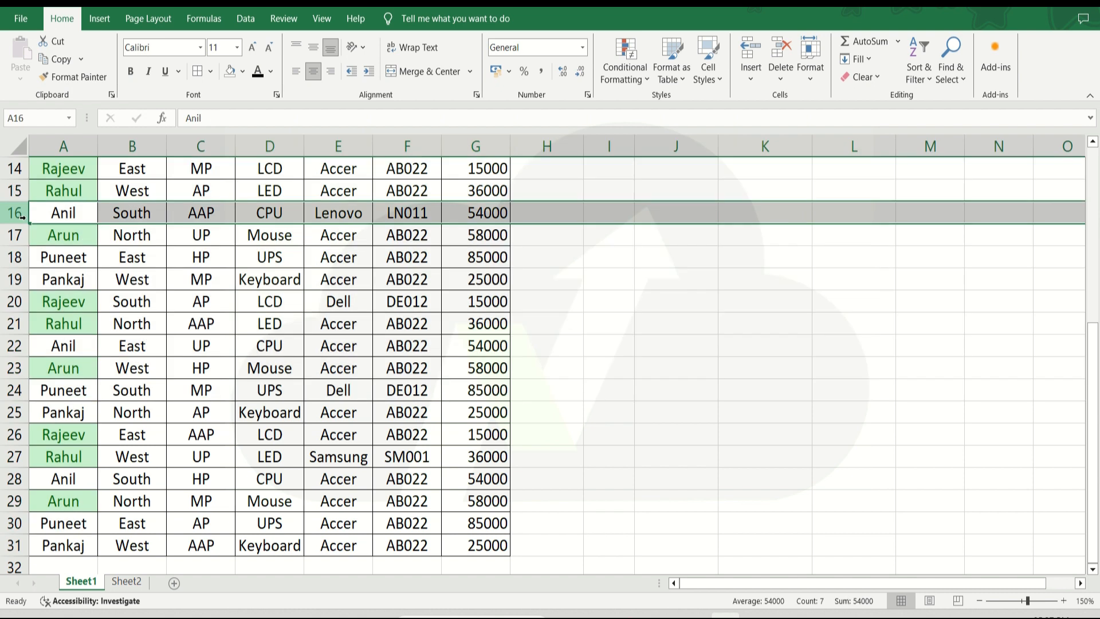
key(Up)
key(ctrl+Home)
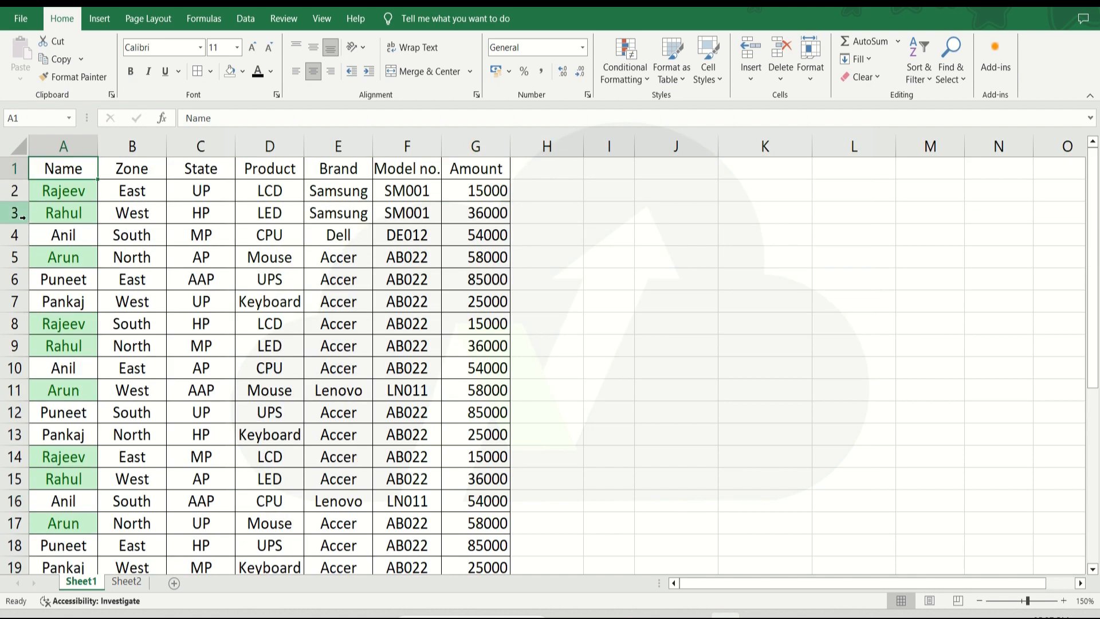
key(Down)
key(Down)
key(Down)
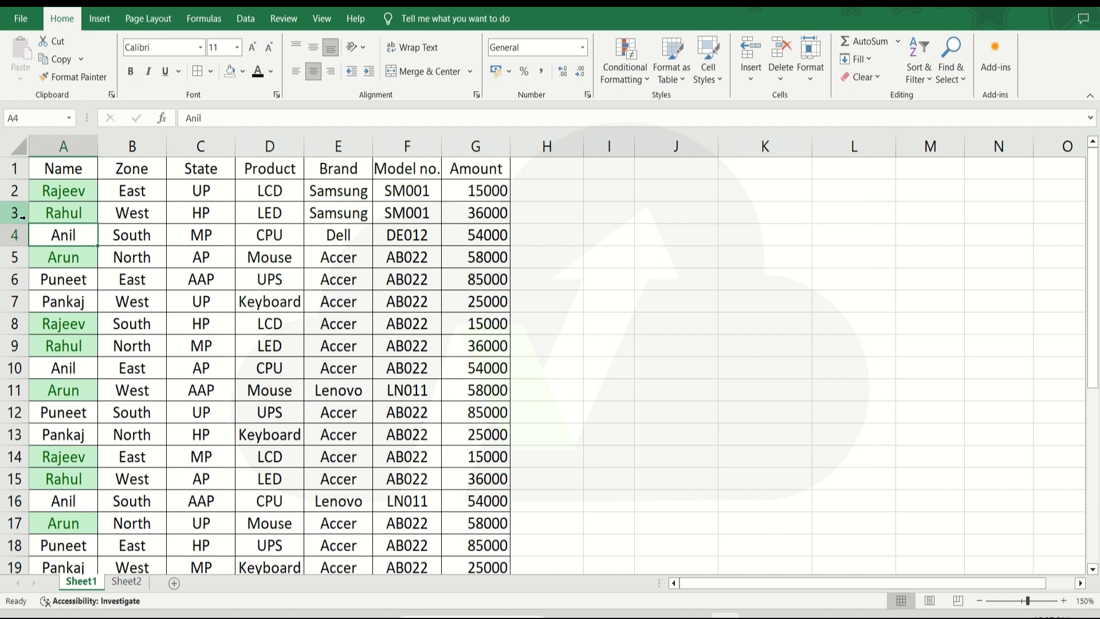
key(Down)
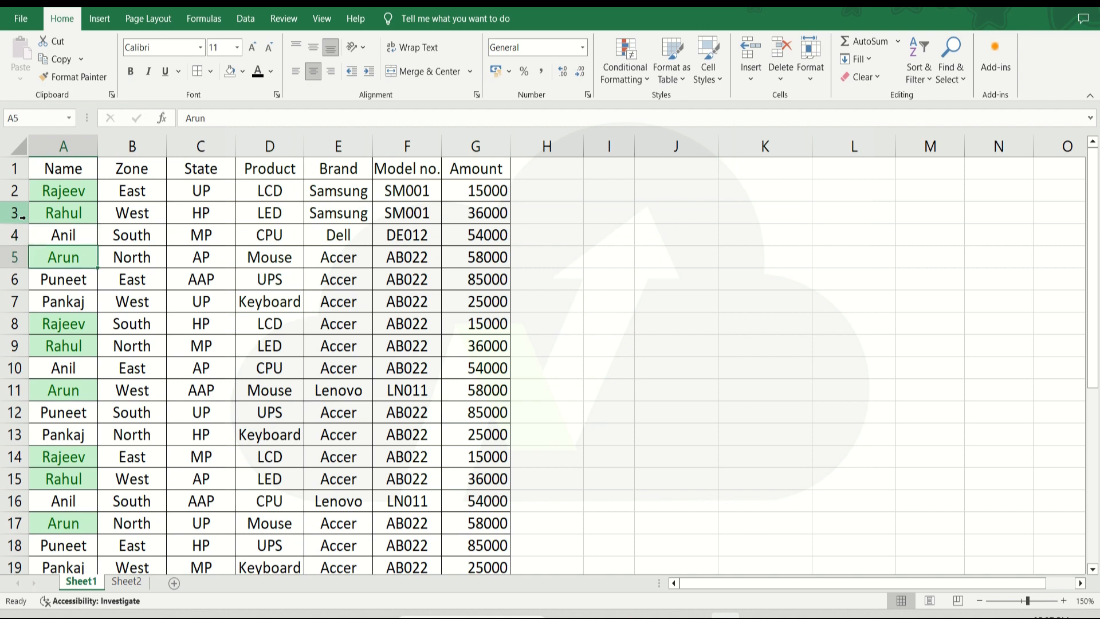
Replace the name in cell A6 with one containing the letter r to test the rule, and undo the entry
key(Down)
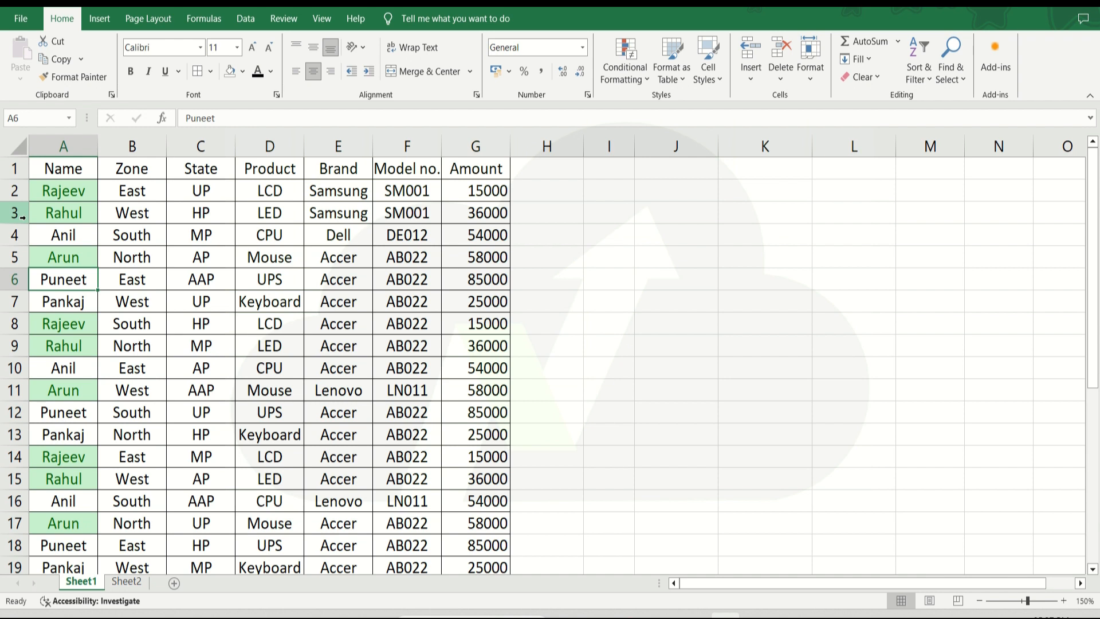
text(Ga)
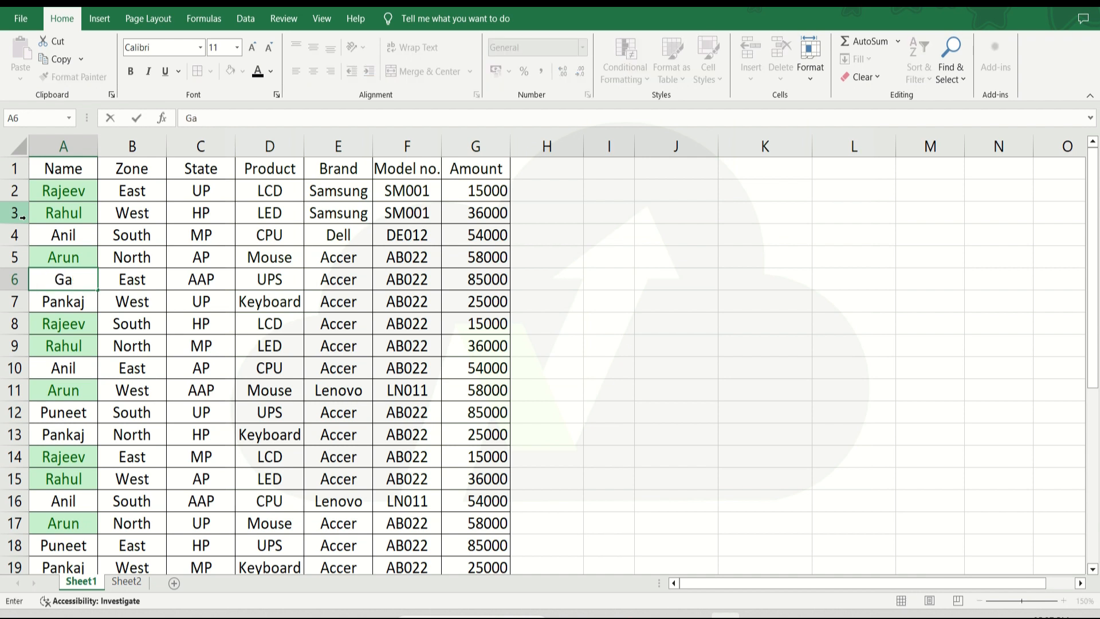
text(urav)
key(Return)
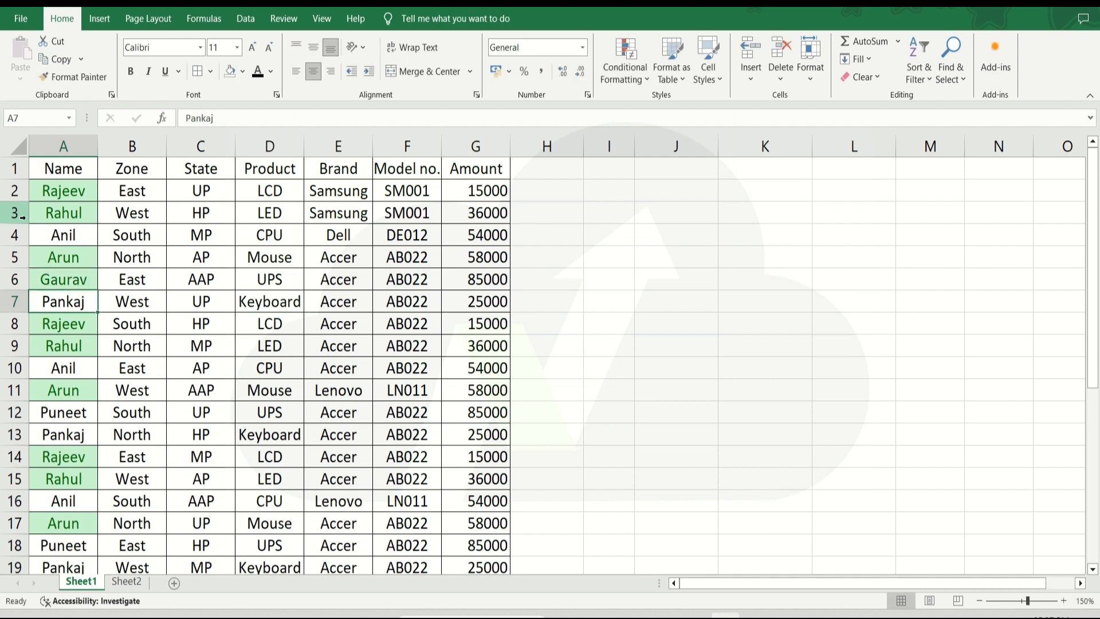
key(ctrl+z)
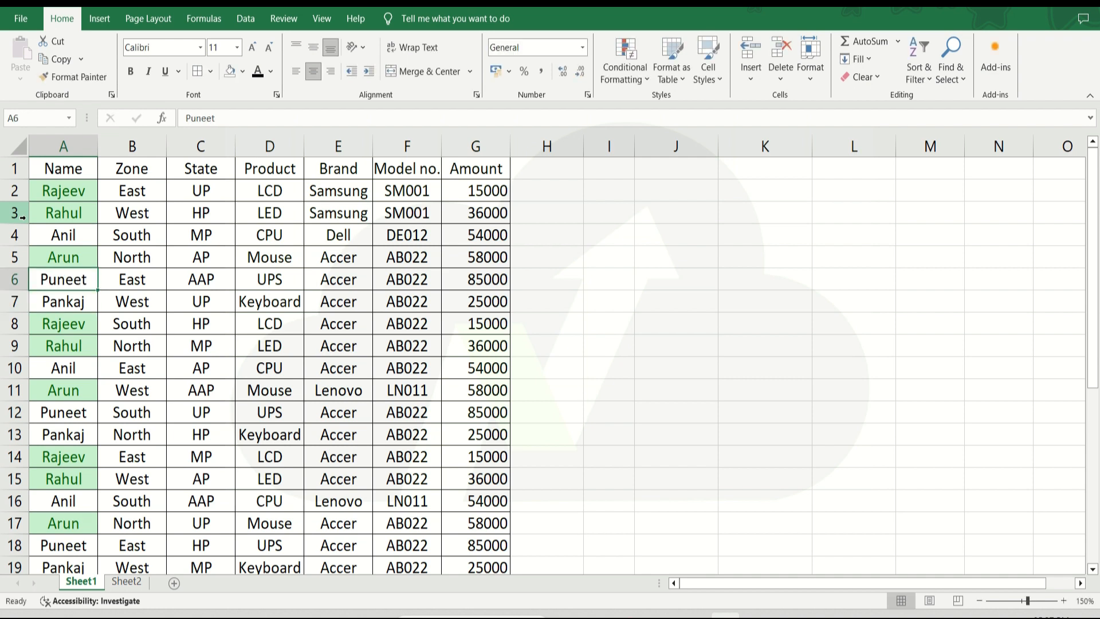
Select the names in A2:A31 and clear the conditional formatting rules from the entire sheet
key(Up)
key(ctrl+Up)
key(Down)
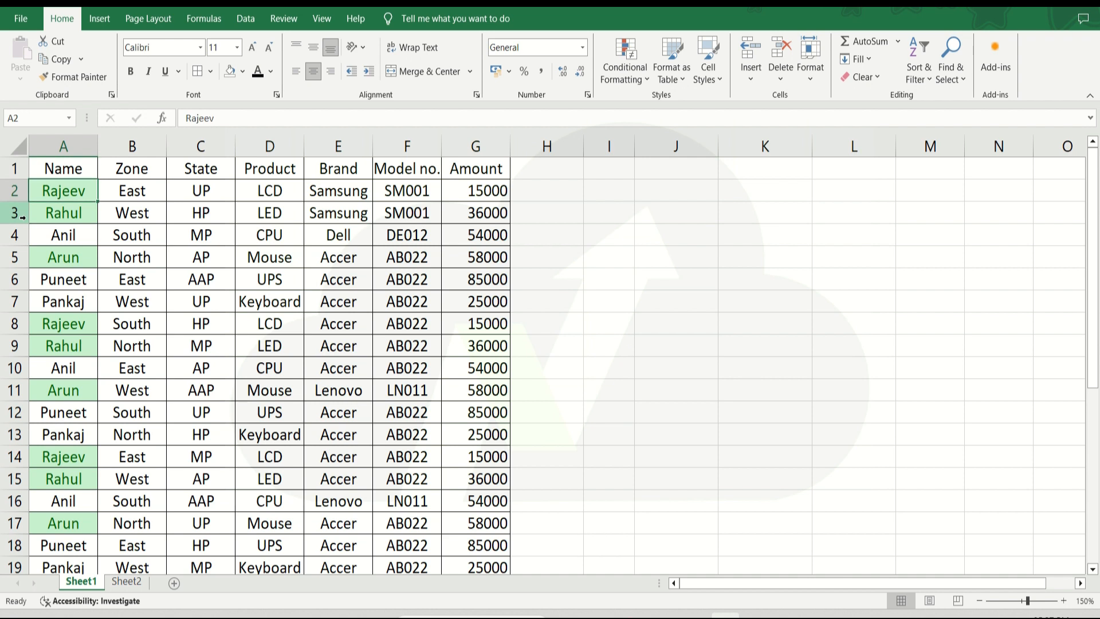
key(ctrl+shift+Down)
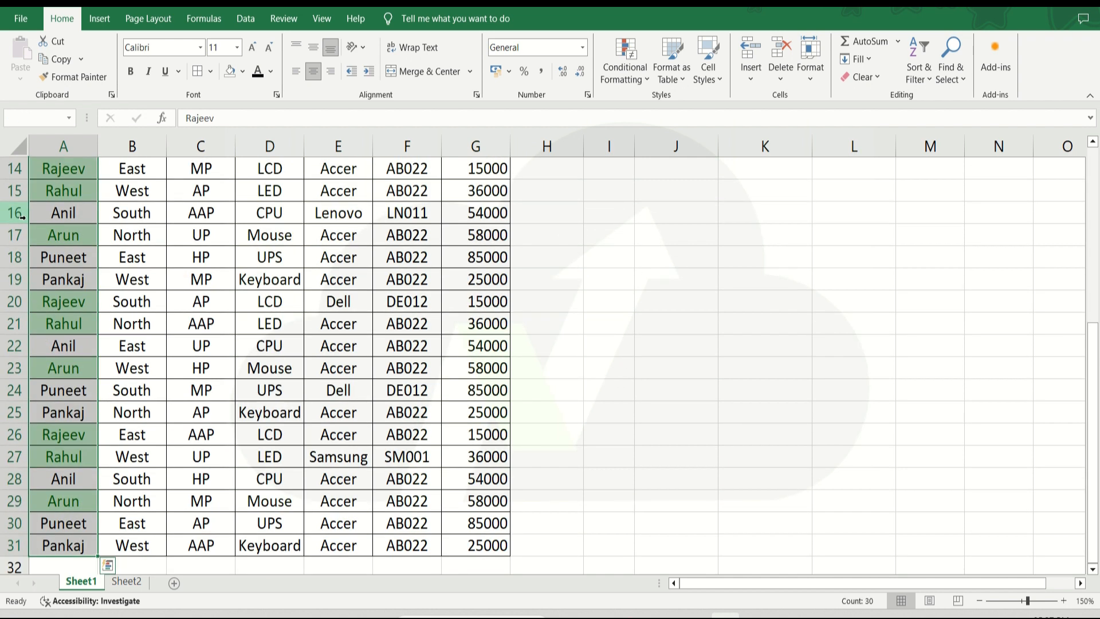
click(637, 79)
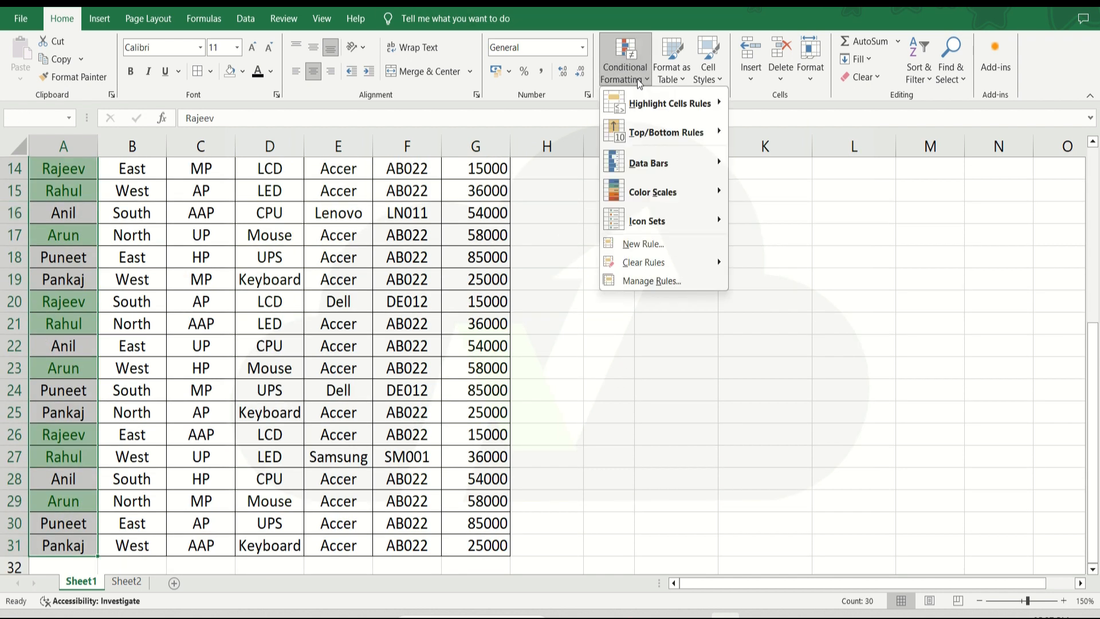
mouse_move(664, 263)
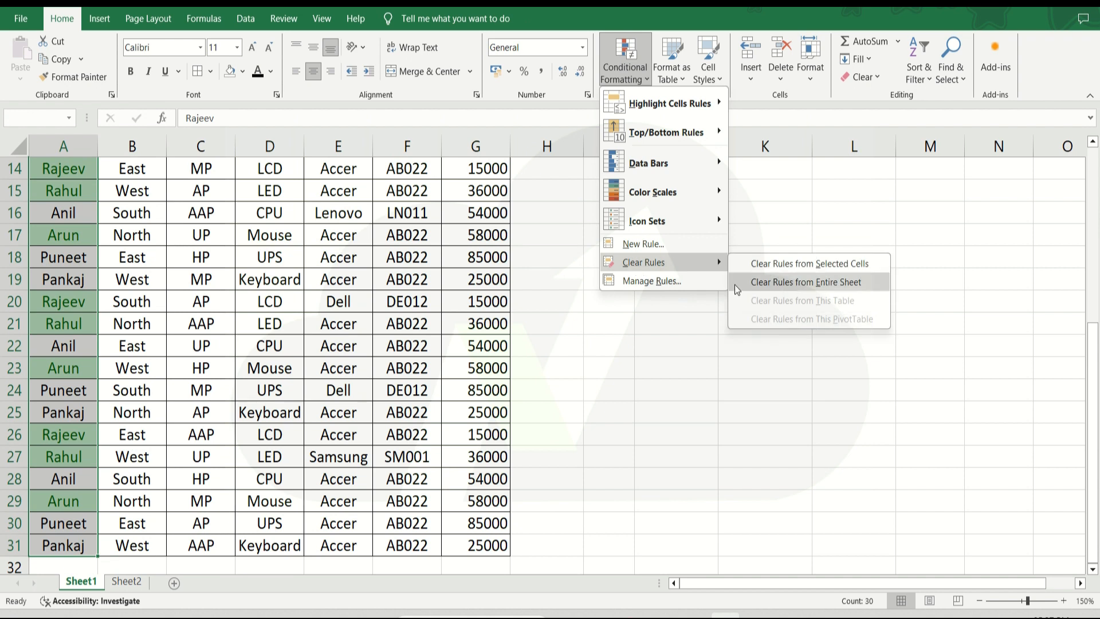
click(762, 282)
click(760, 261)
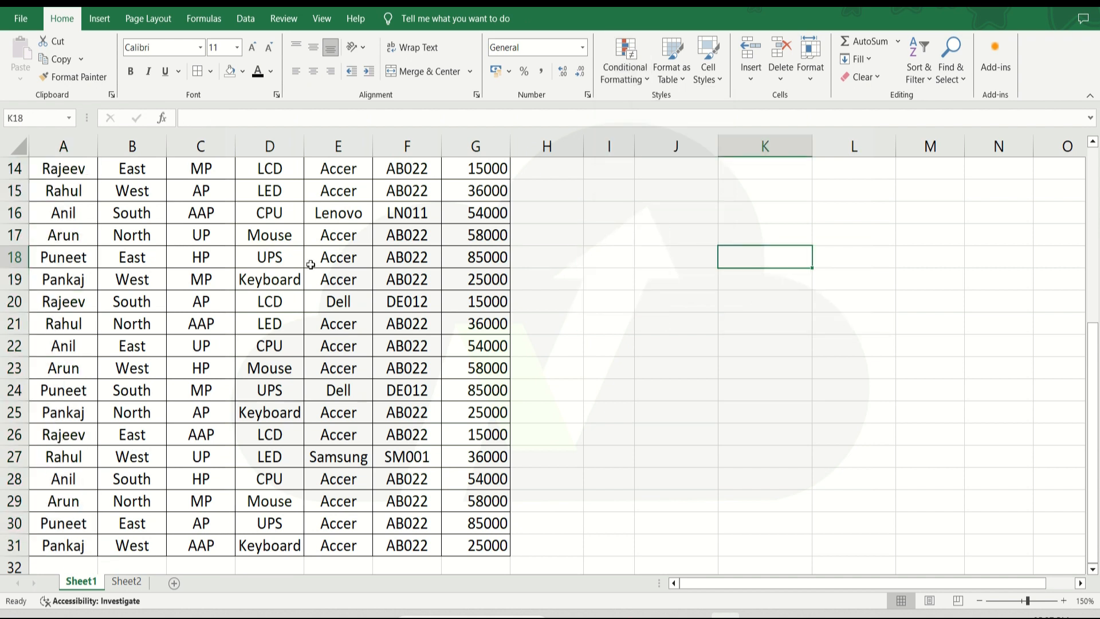
Return to cell A2 and review the available Highlight Cells Rules options
click(79, 279)
key(Up)
key(Up)
key(Up)
key(Up)
key(Up)
key(Up)
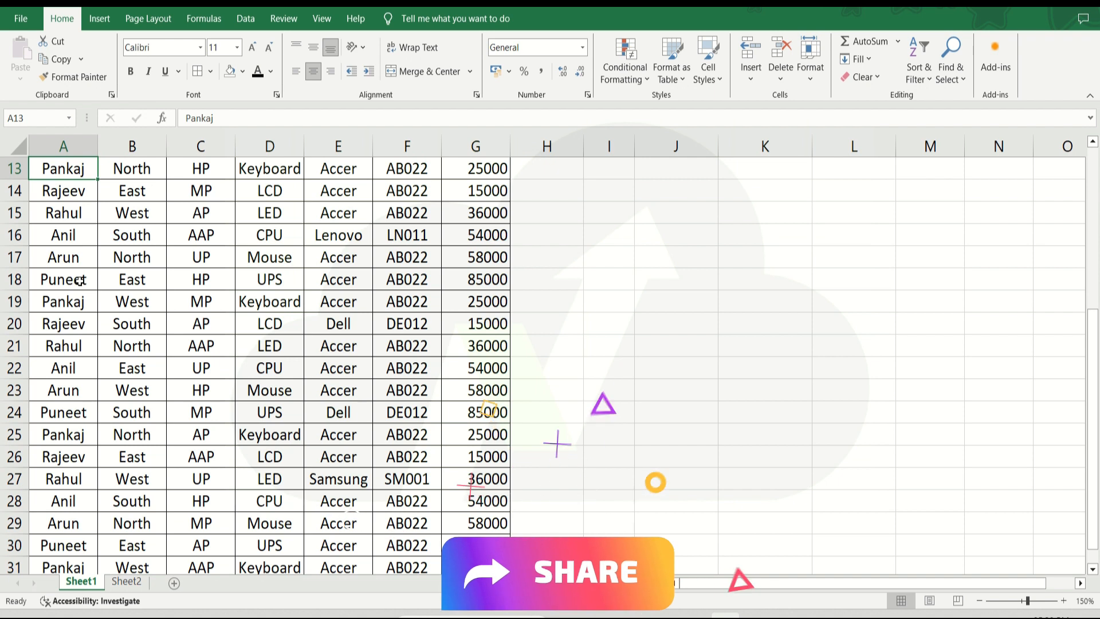
key(Up)
key(Up)
key(Up)
key(Up)
key(Up)
key(Up)
key(Up)
key(Up)
key(Up)
key(Up)
key(Up)
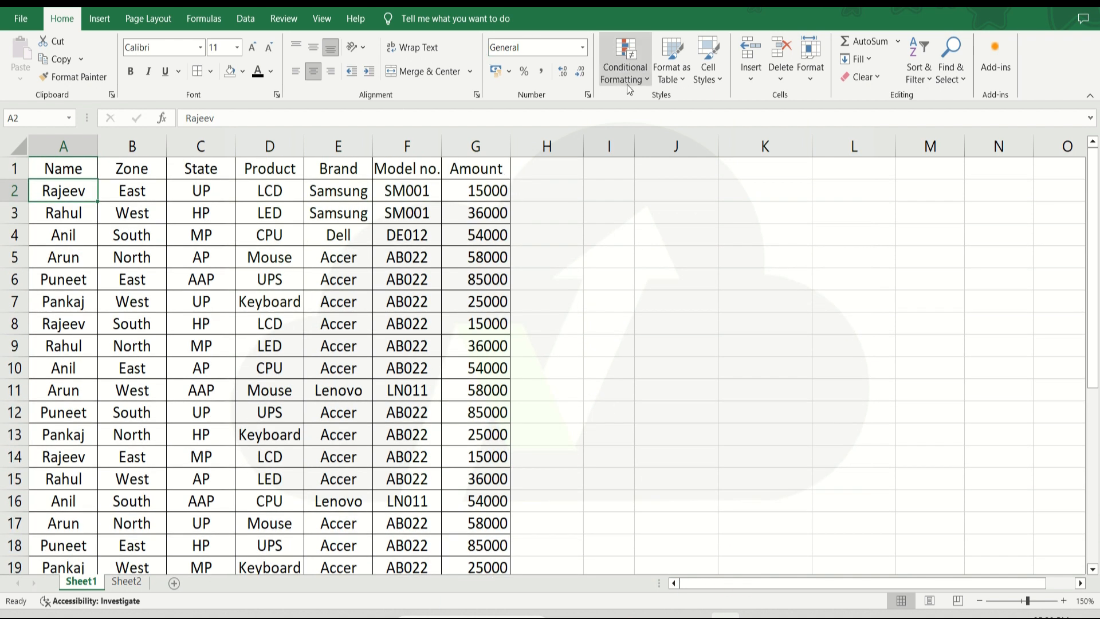
click(629, 86)
mouse_move(645, 106)
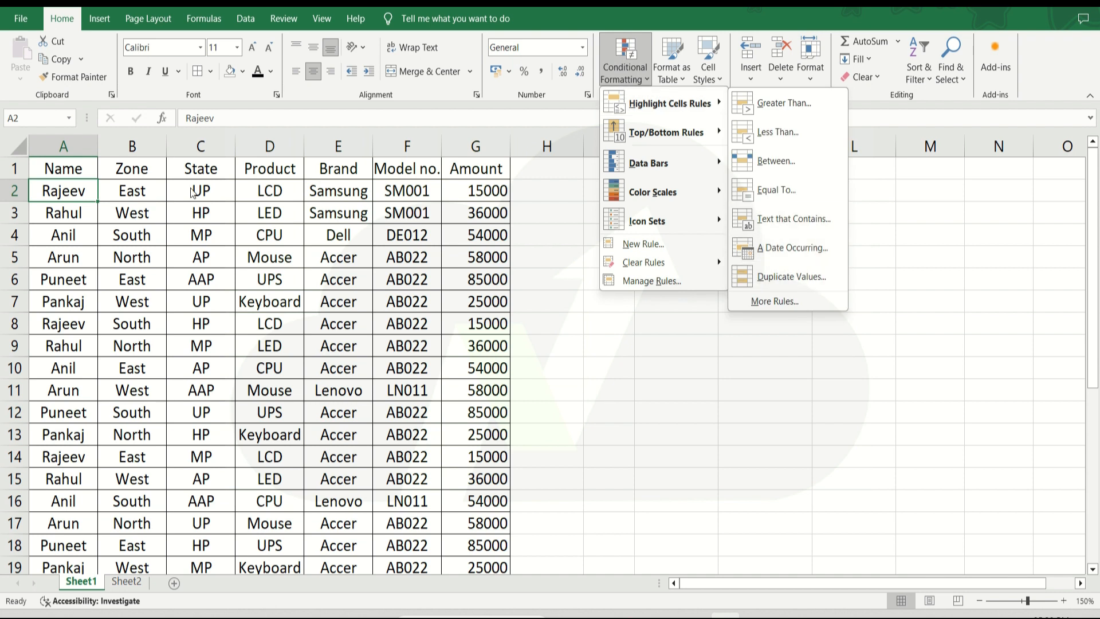
click(51, 205)
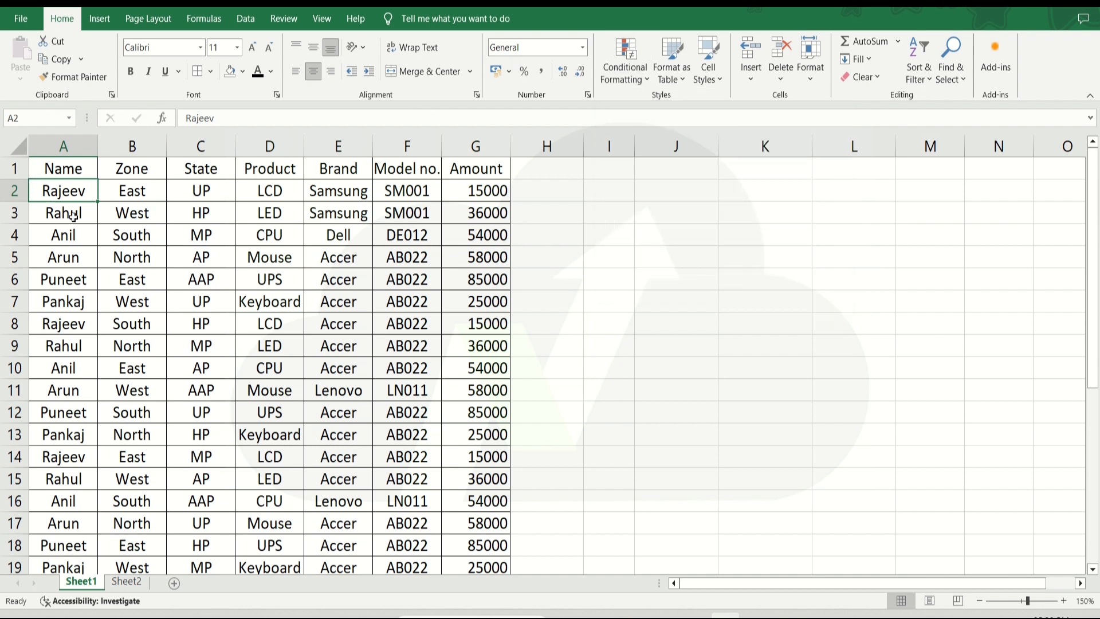
Insert a sheet column before the Name column and enter the header Date in cell A1
key(Up)
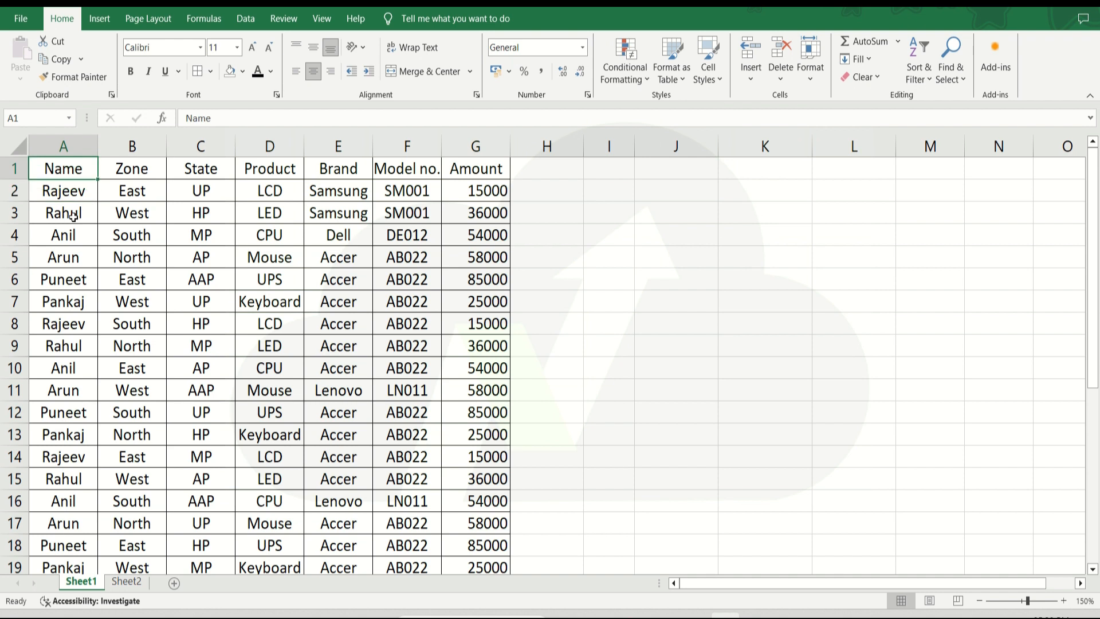
key(ctrl+shift+Down)
click(749, 78)
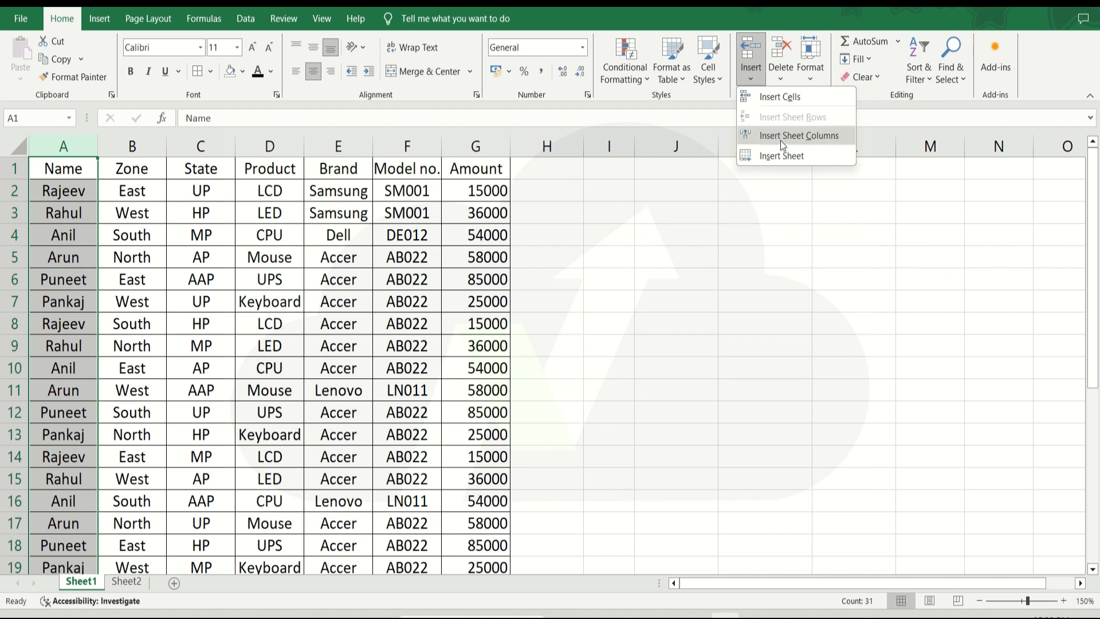
click(783, 138)
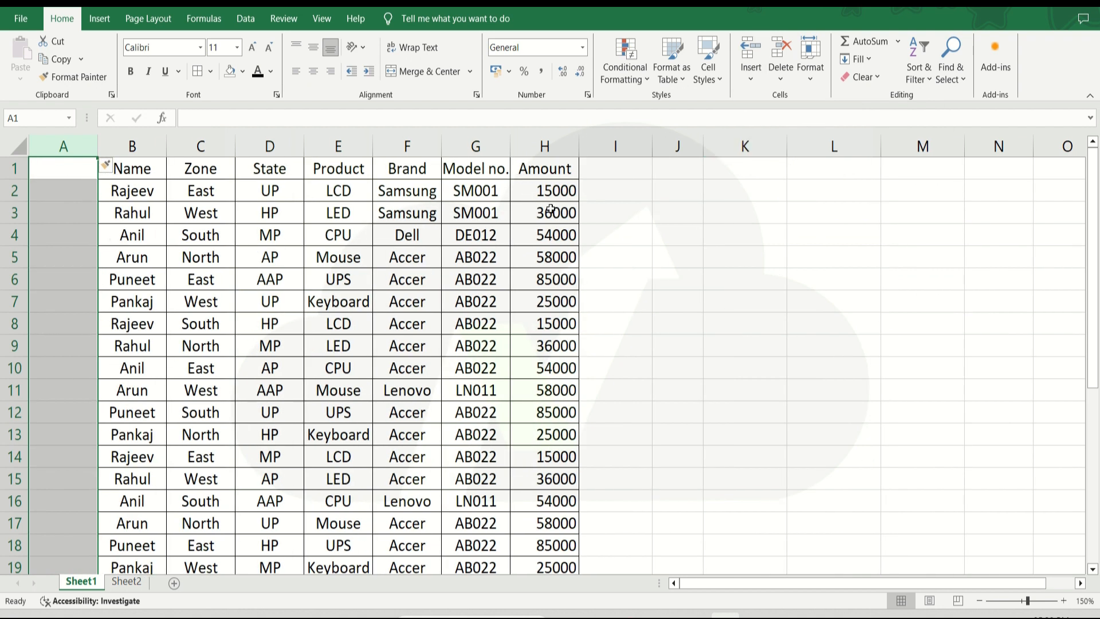
key(ctrl+Home)
text(Date)
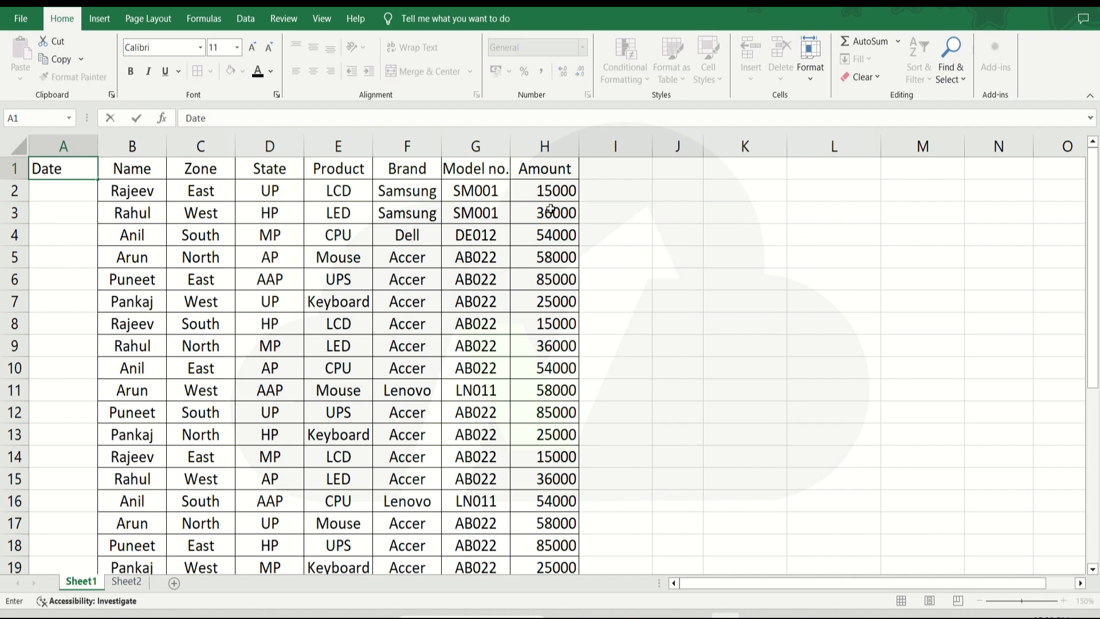
key(Return)
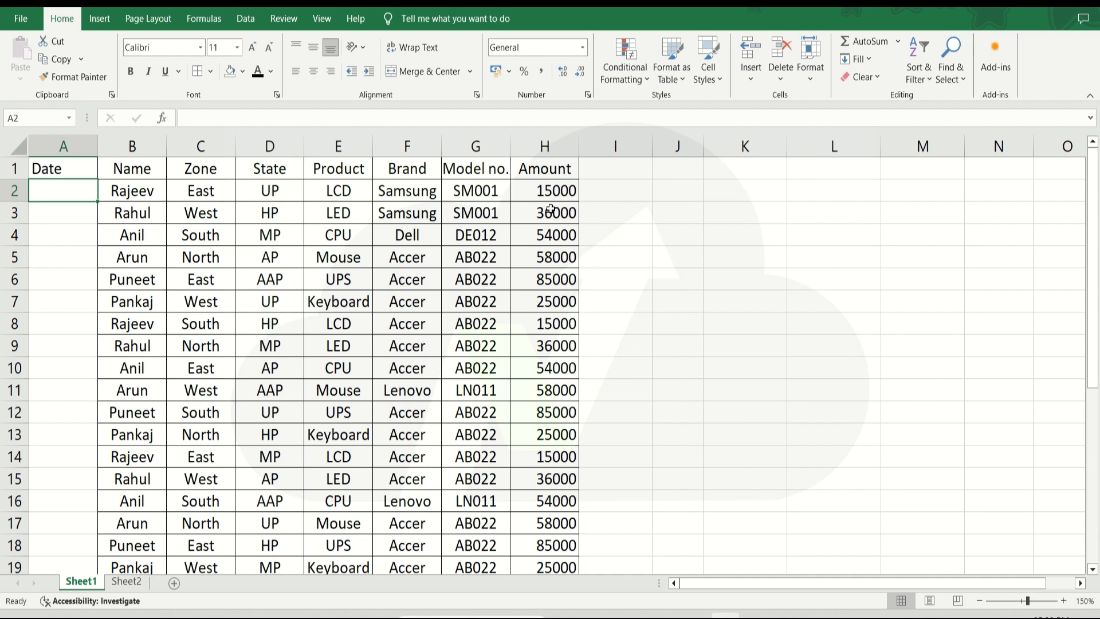
Enter the dates 1/10 in cell A2 and 2/10 in cell A3
text(1/10)
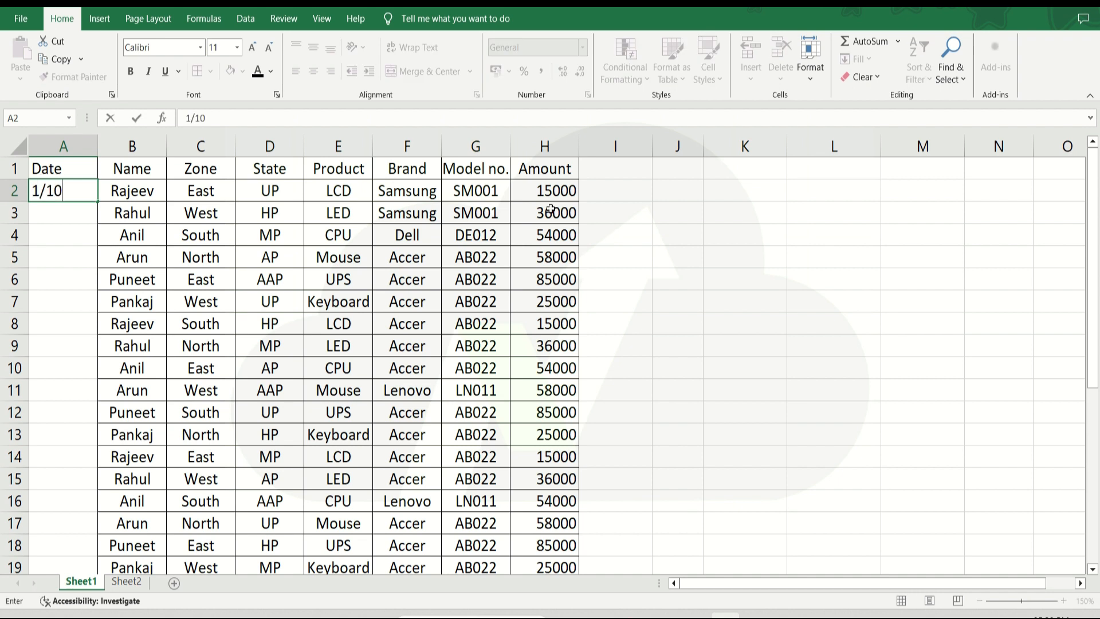
key(Return)
text(2/10)
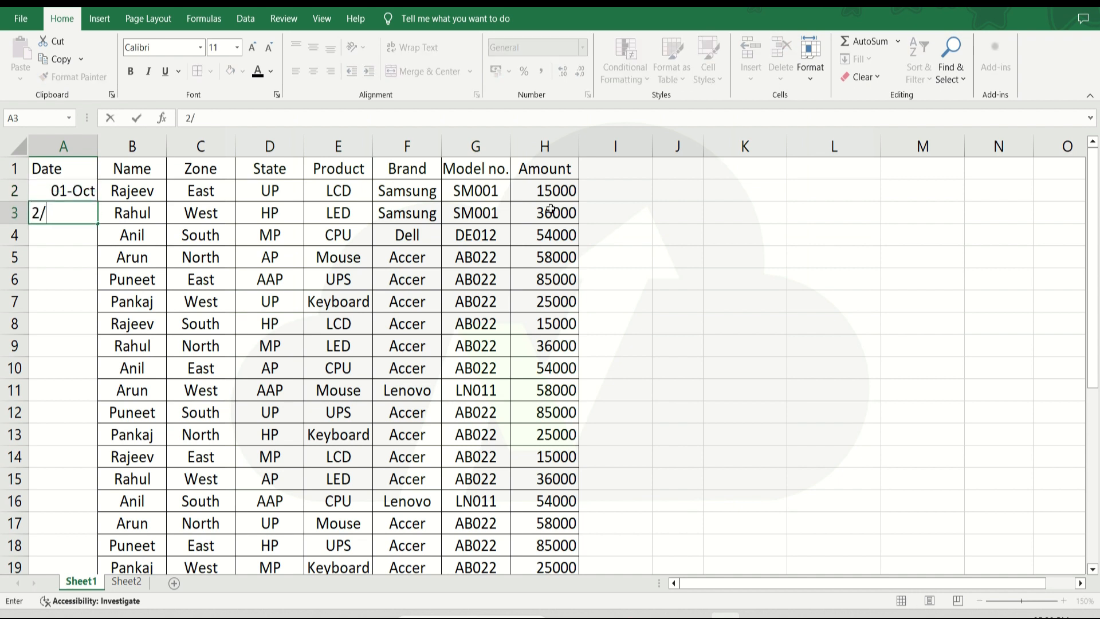
key(Return)
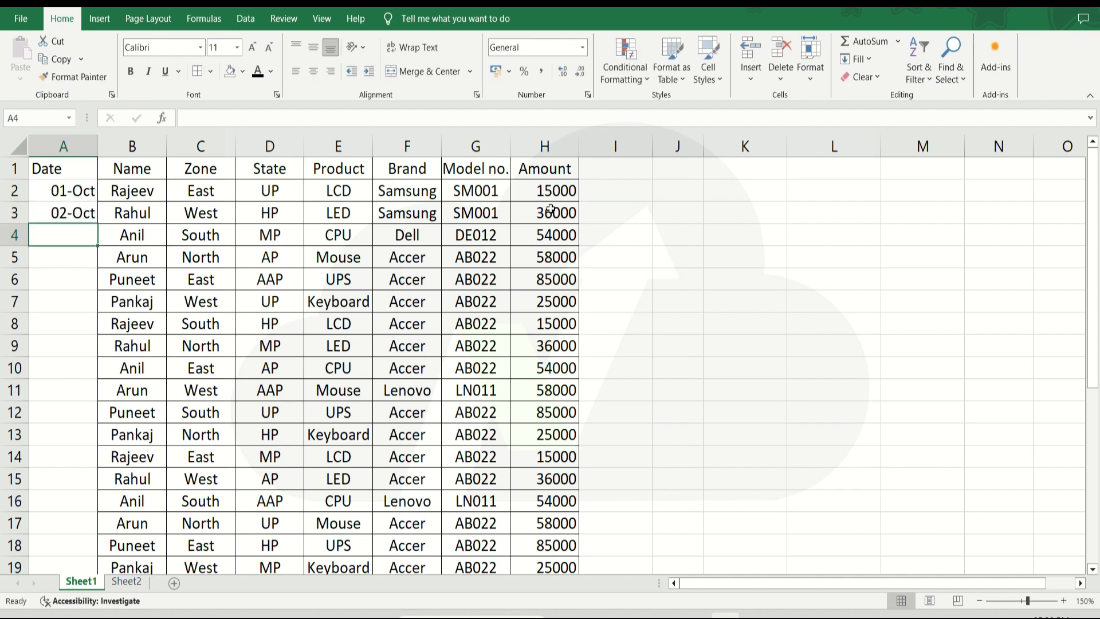
Extend the date series from A2:A3 down the Date column to row 31
key(Up)
key(Up)
key(Up)
key(Down)
key(shift+Down)
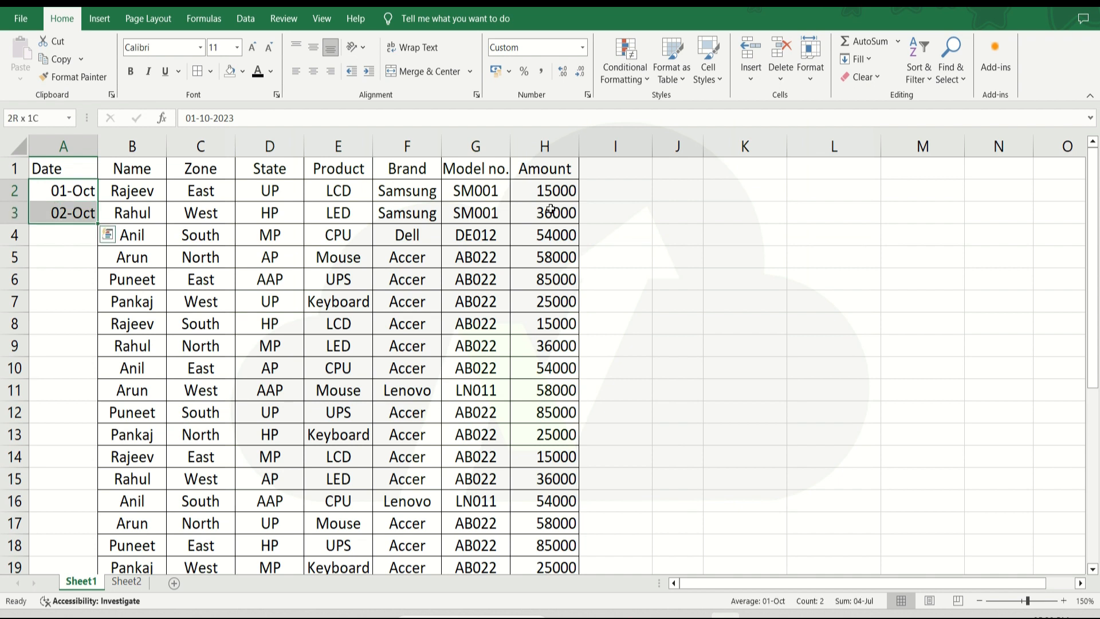
double_click(98, 225)
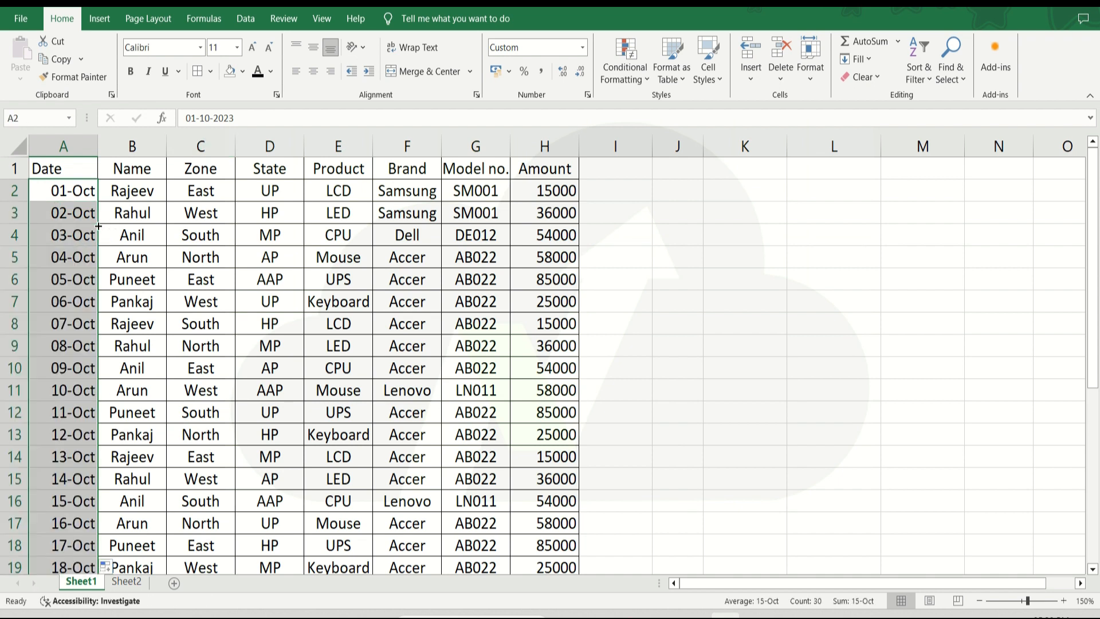
Center the header and dates in A1:A31, and return to cell A1
key(ctrl+Home)
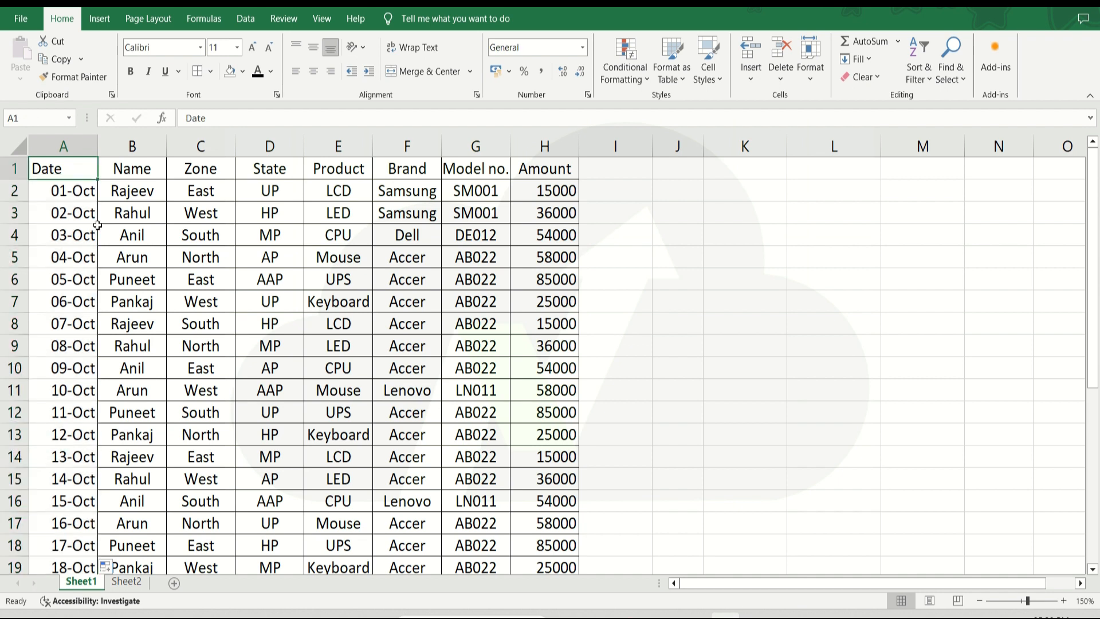
key(ctrl+shift+Down)
scroll(98, 227, up, 5)
key(alt+h)
key(a)
key(c)
key(Up)
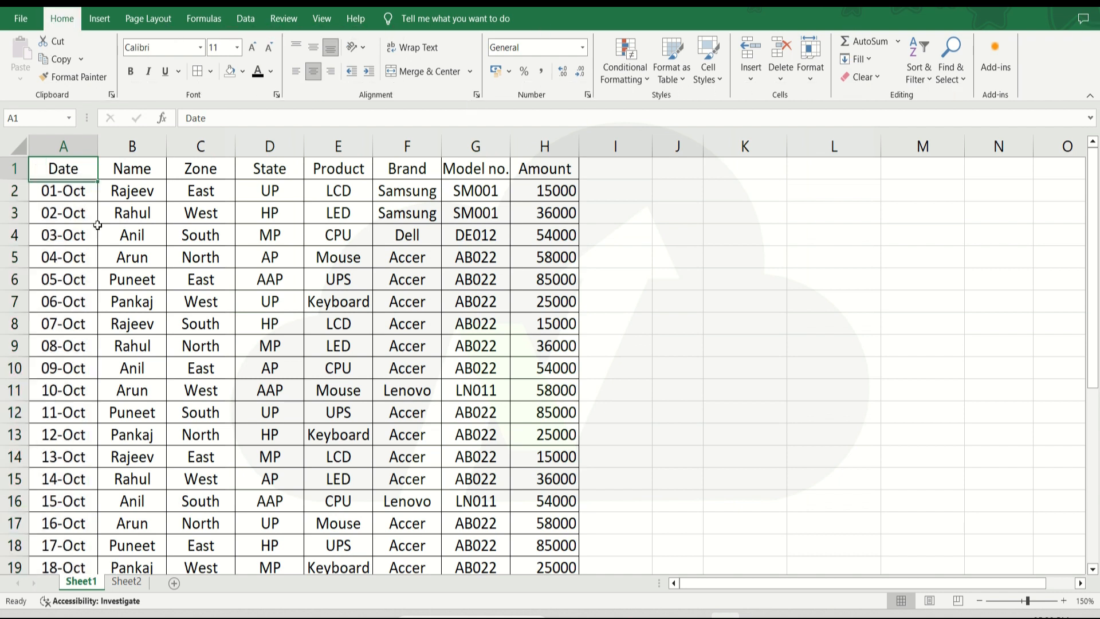
Highlight yesterday's date in A2:A31 using an A Date Occurring rule with Green Fill with Dark Green Text
key(Down)
key(ctrl+shift+Down)
click(638, 64)
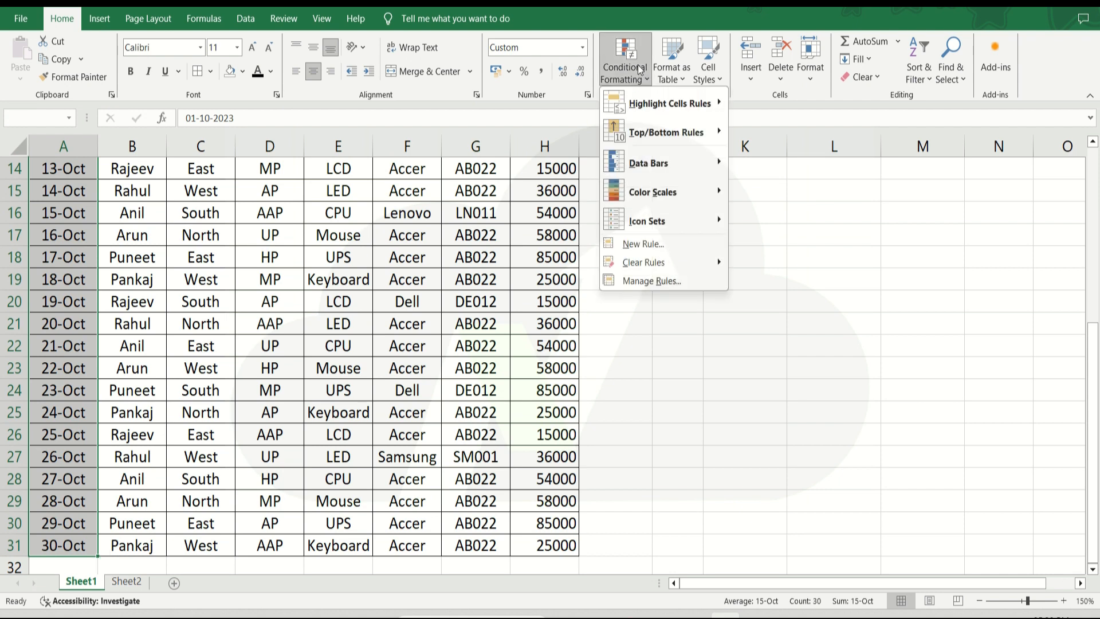
mouse_move(650, 112)
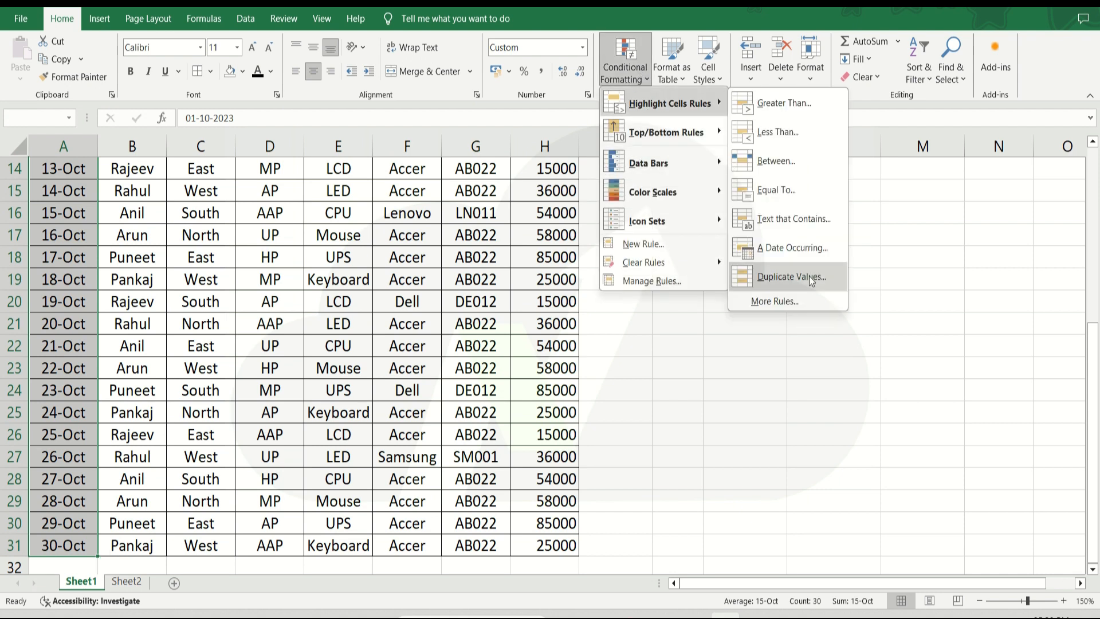
click(793, 243)
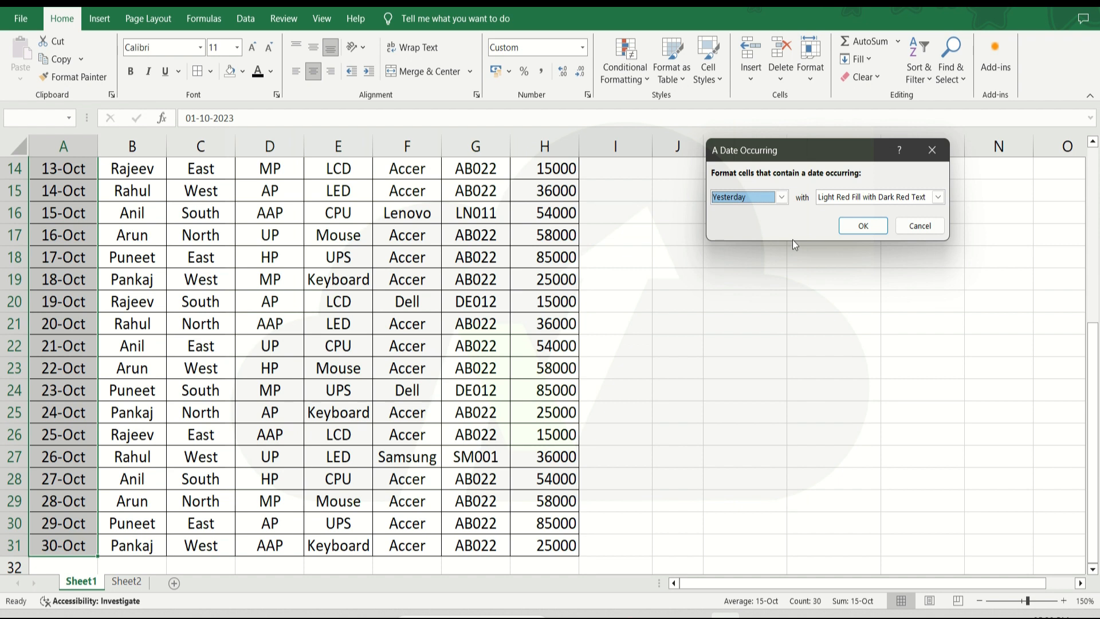
click(782, 197)
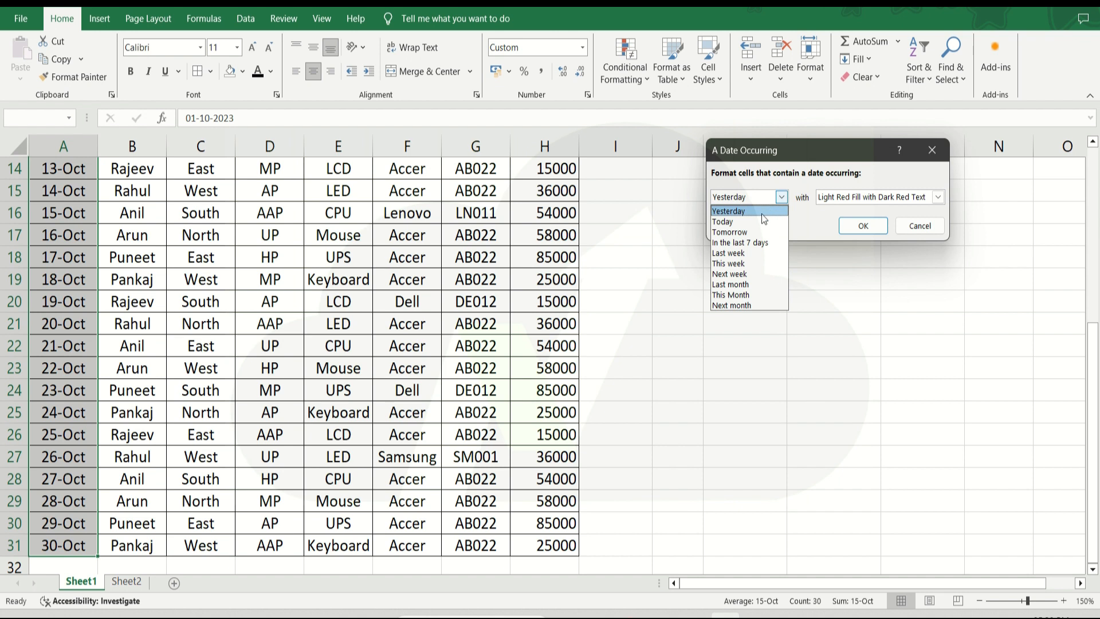
click(761, 214)
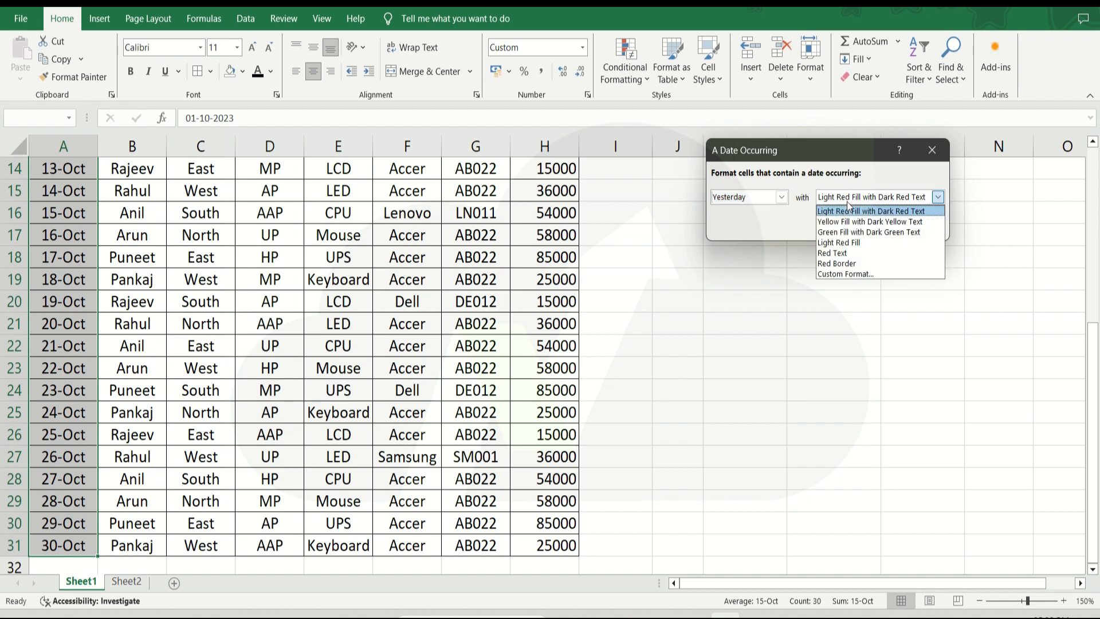
click(823, 232)
click(854, 229)
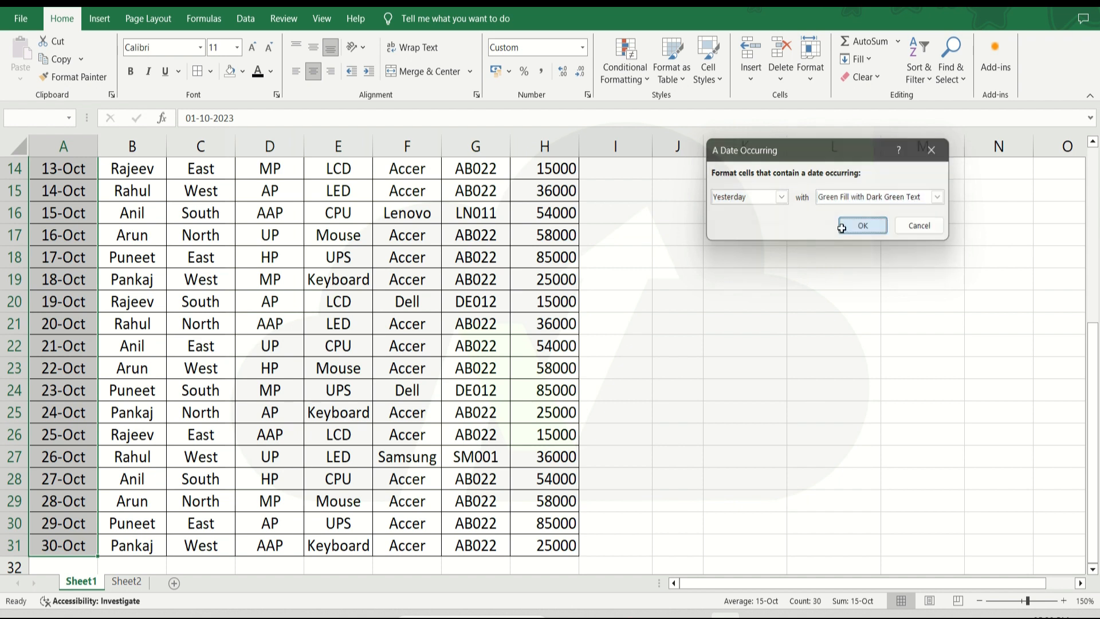
Examine from the start of the Date column which date the Yesterday rule highlights, comparing it with the neighbouring dates
key(ctrl+Home)
key(Down)
key(Down)
key(Down)
key(Down)
key(Down)
key(Down)
key(Down)
key(Down)
key(Down)
key(Down)
key(Down)
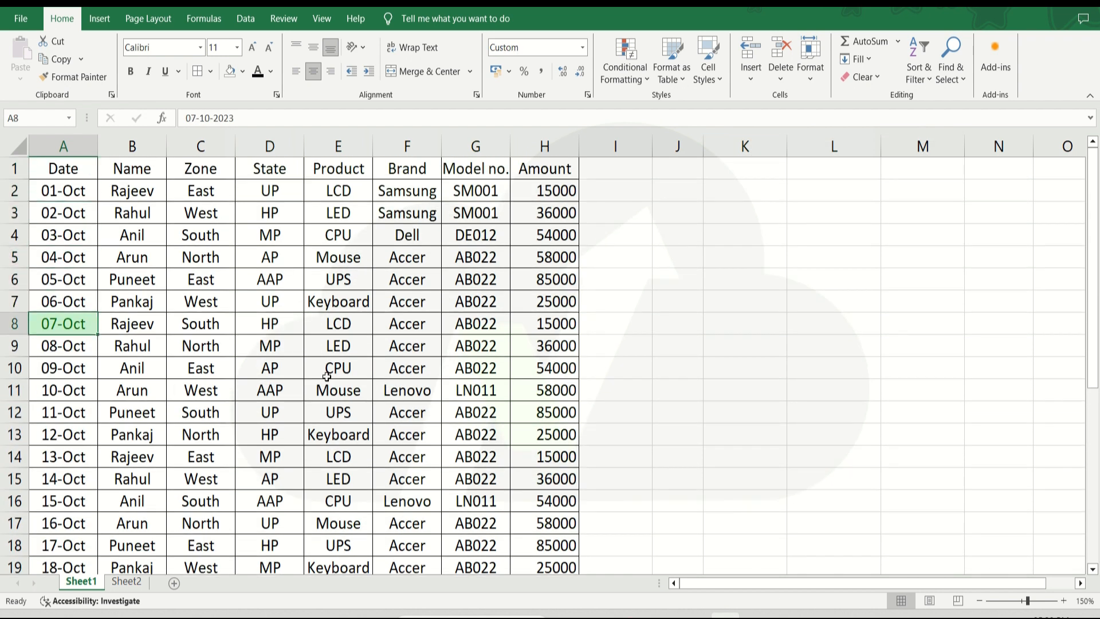
key(Up)
key(Up)
key(Up)
key(Up)
key(Up)
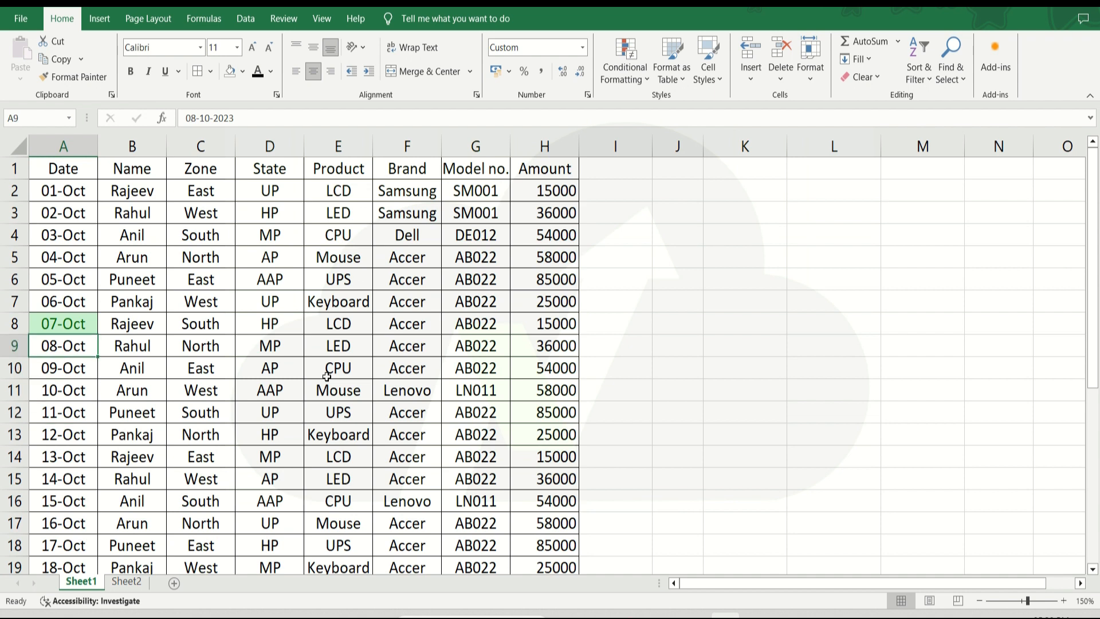
key(Down)
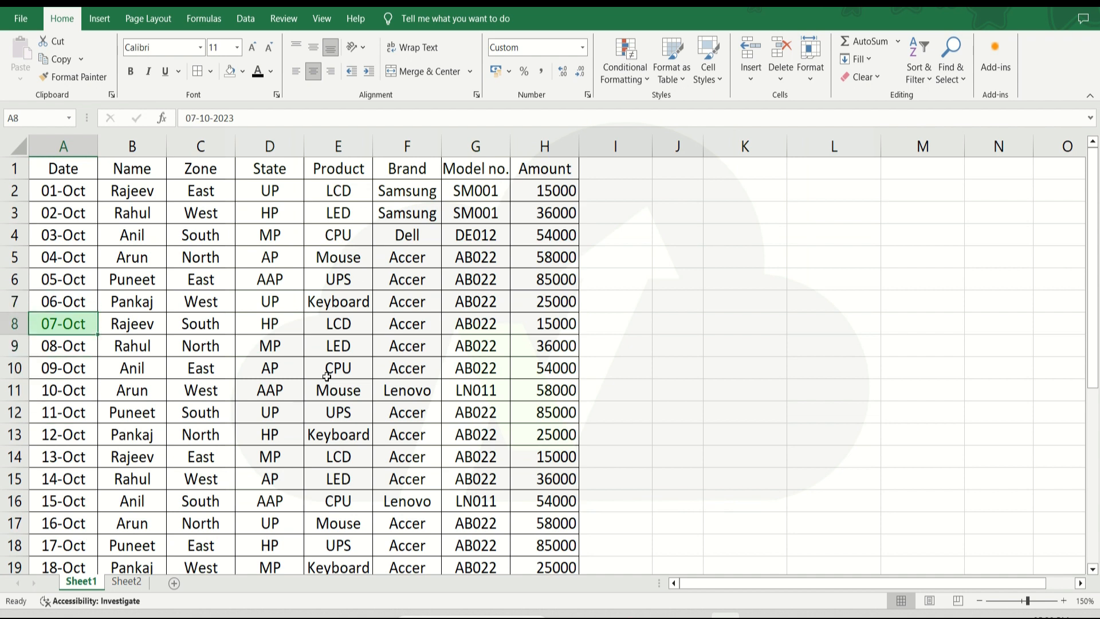
key(Up)
key(Down)
key(Down)
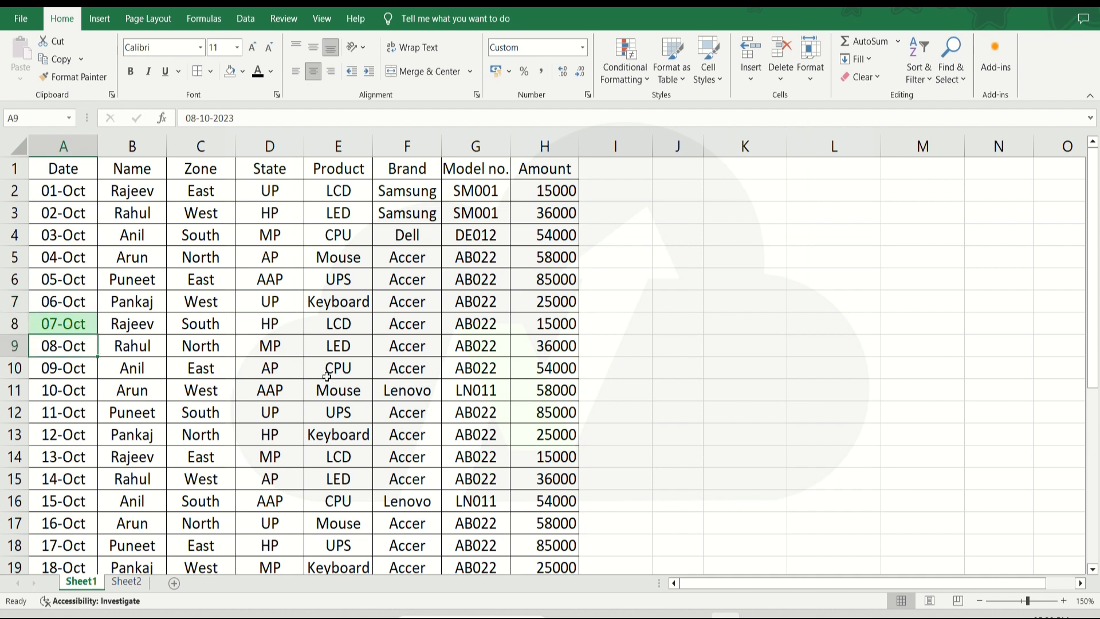
key(Up)
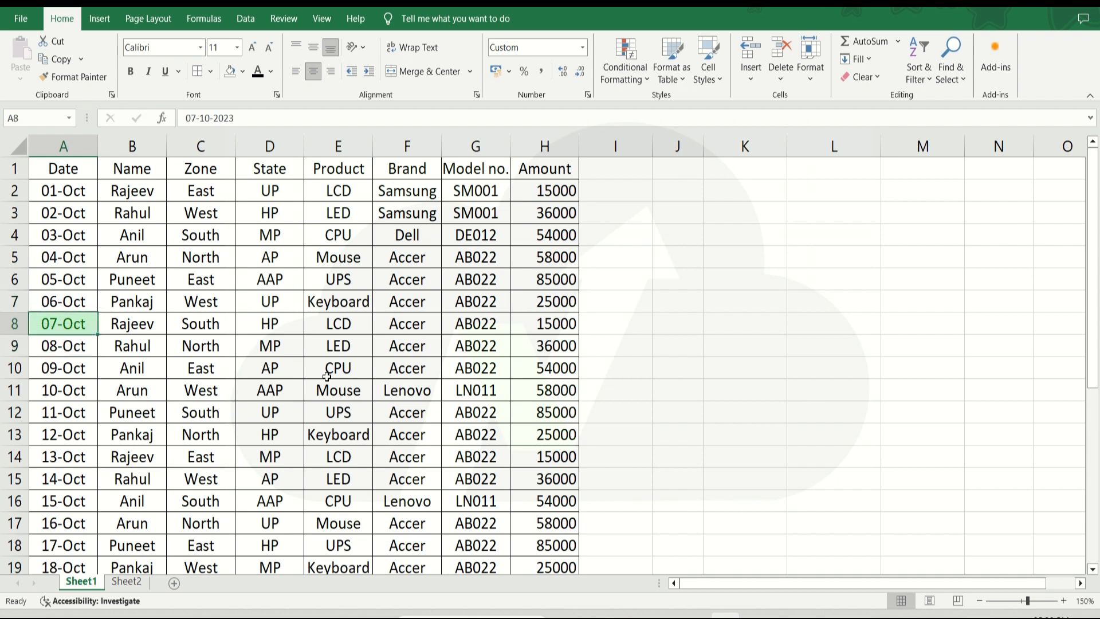
Delete the Yesterday conditional formatting rule from the dates in A2:A31
key(Up)
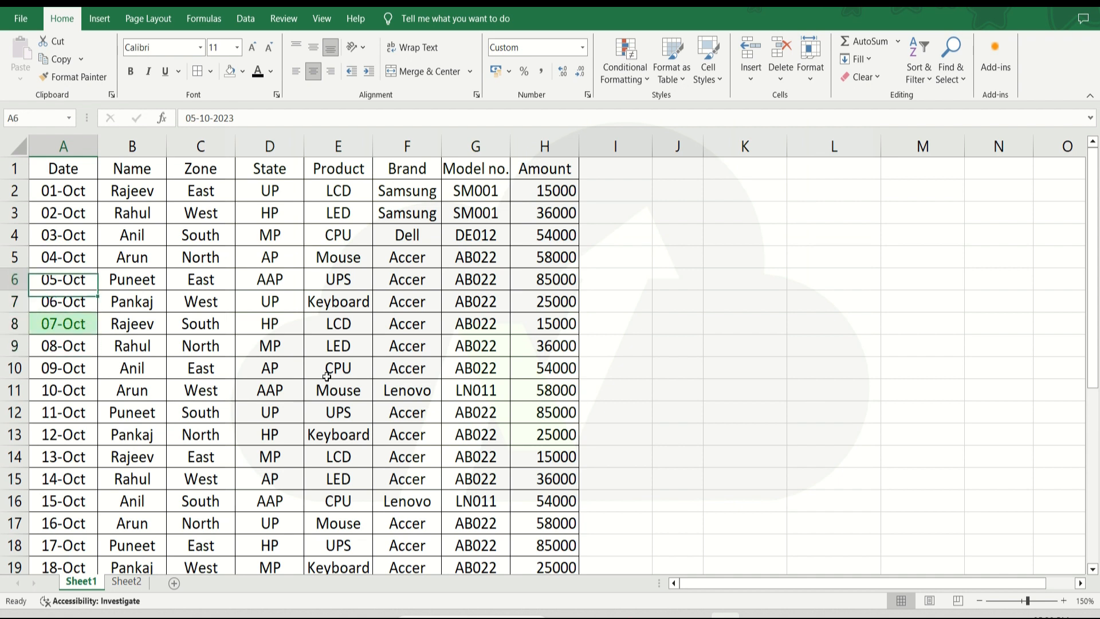
key(Up)
key(Up)
key(Up)
key(Up)
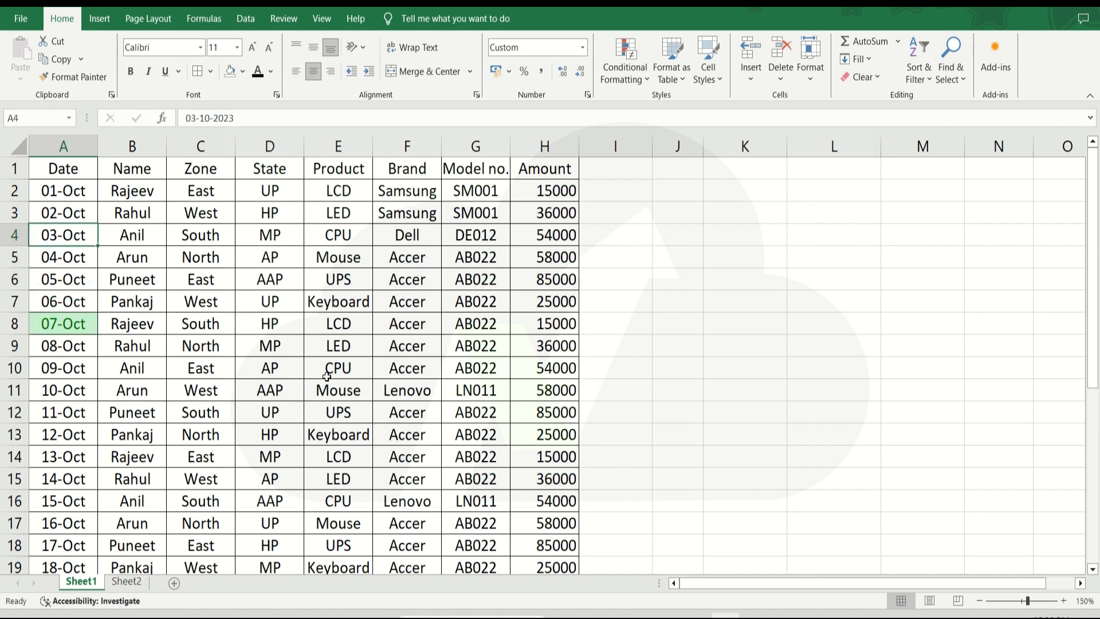
key(Up)
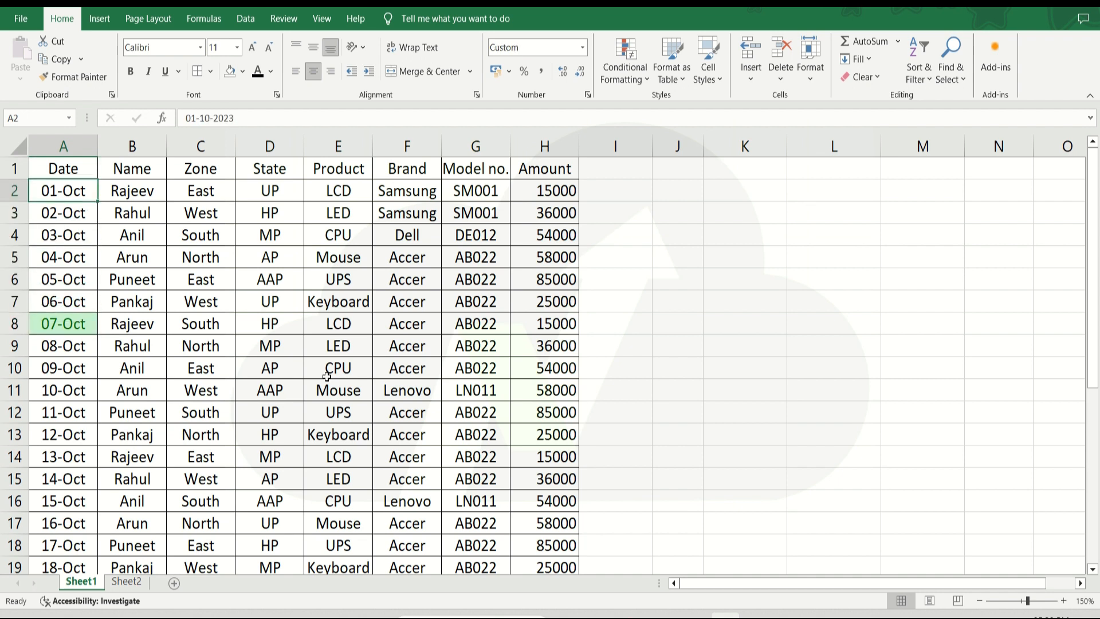
key(ctrl+shift+Down)
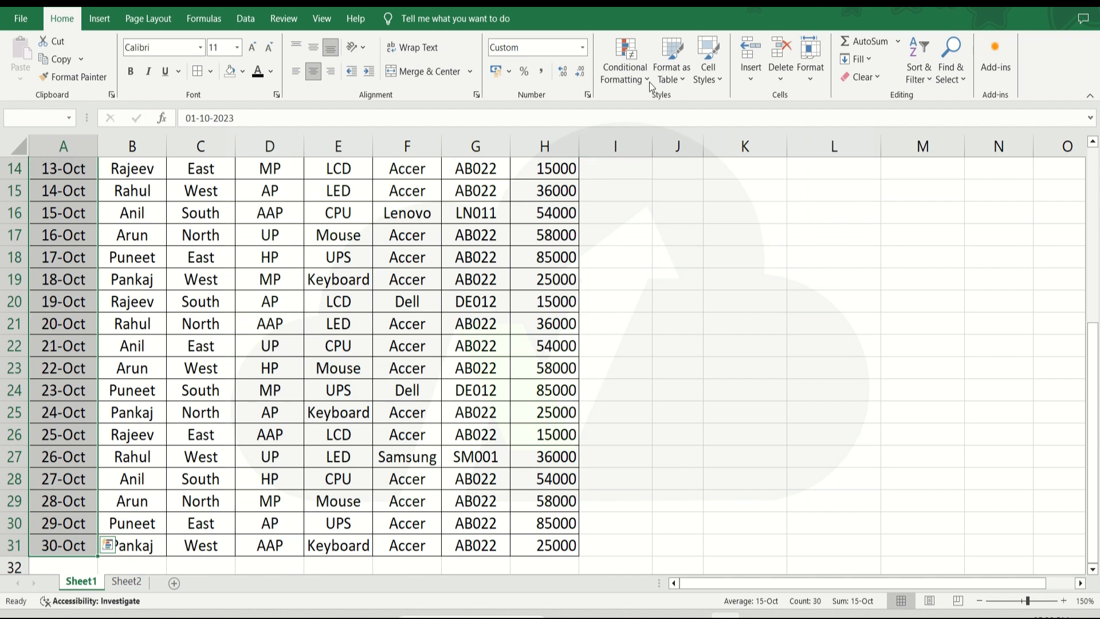
click(651, 66)
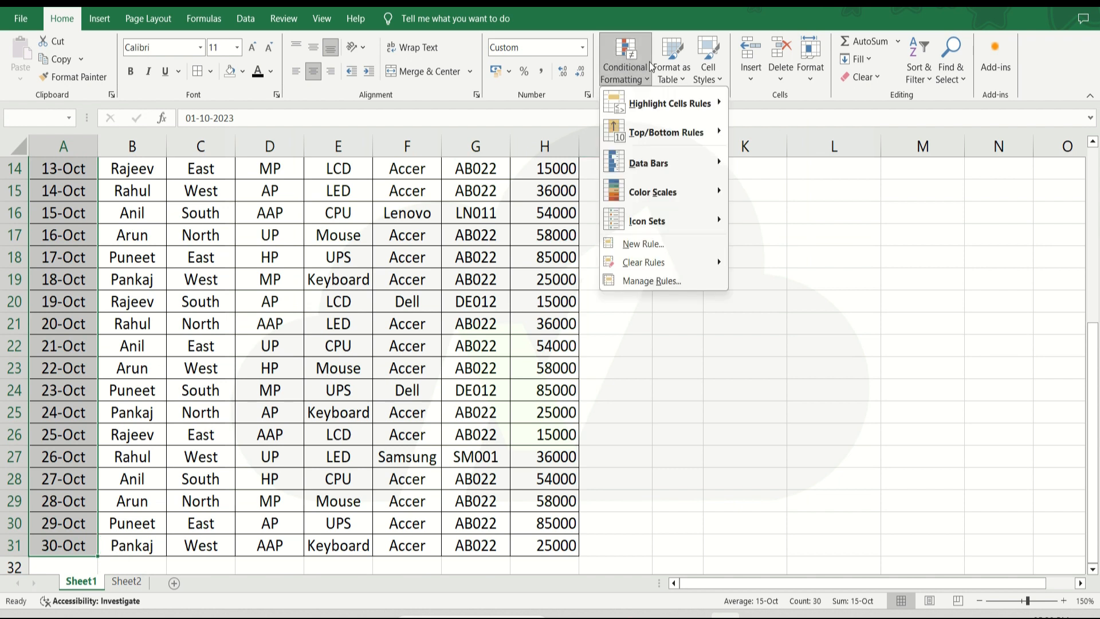
click(635, 276)
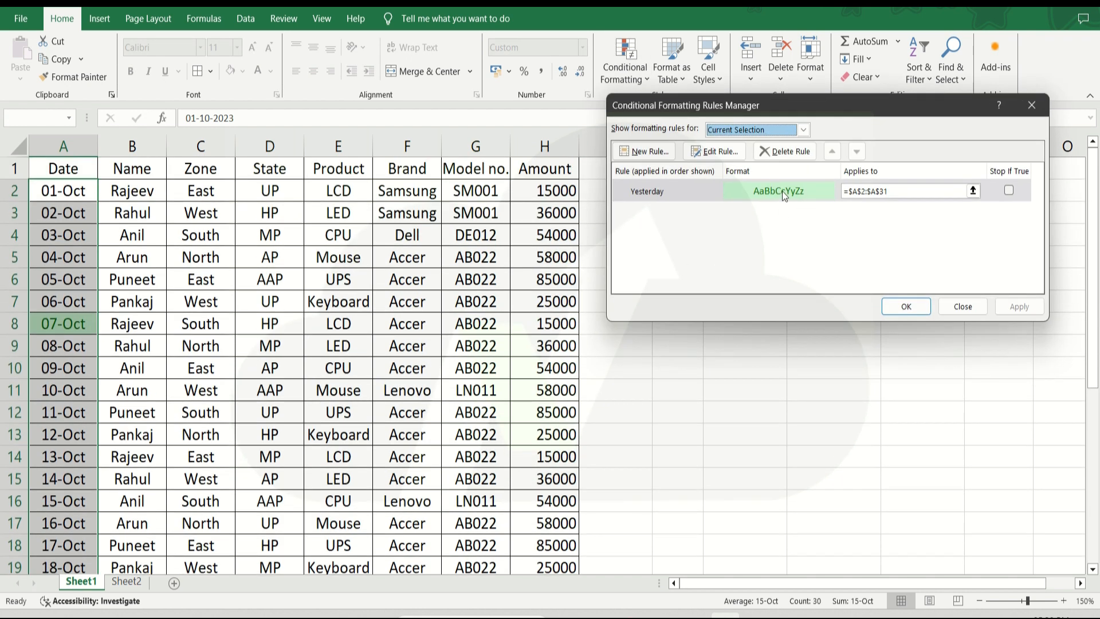
click(769, 152)
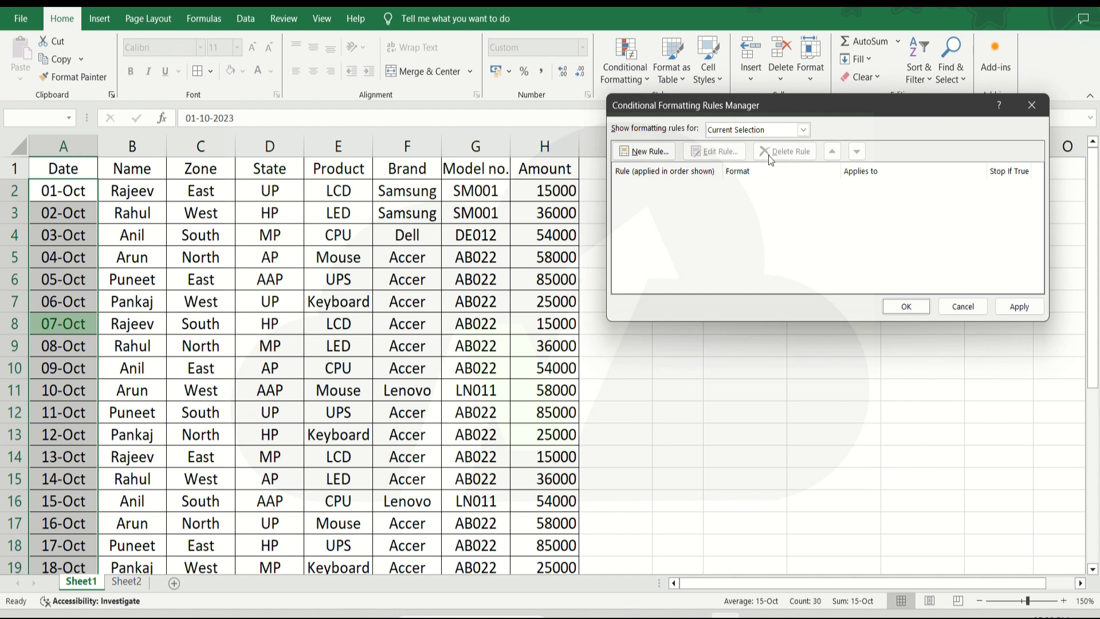
click(904, 306)
Preview an A Date Occurring rule on A2:A31 for Today, Tomorrow and In the last 7 days
click(626, 68)
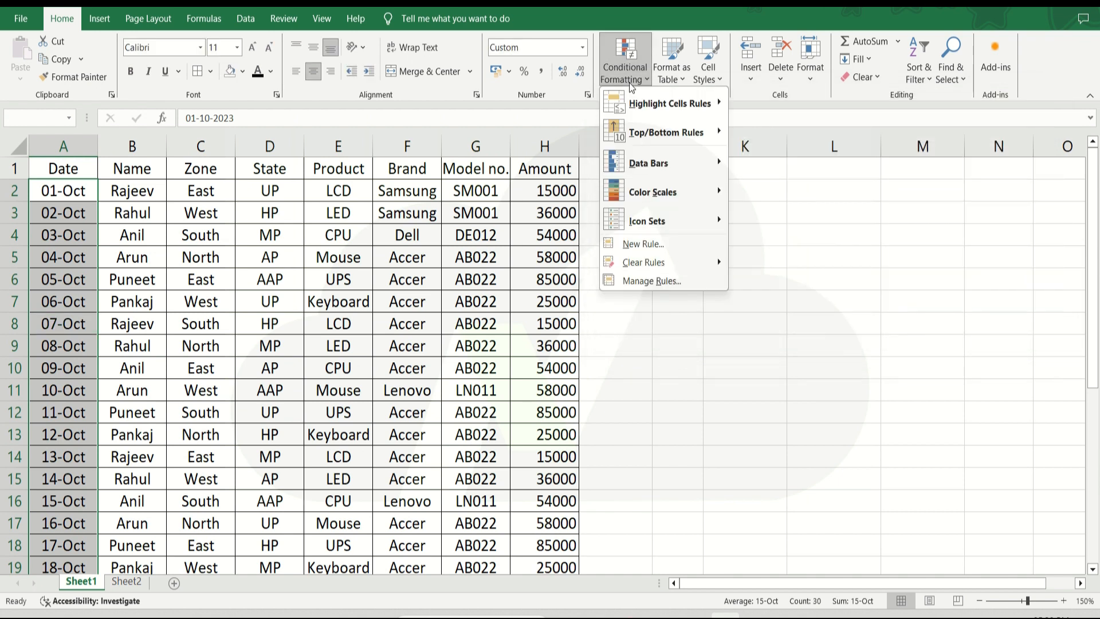
mouse_move(646, 106)
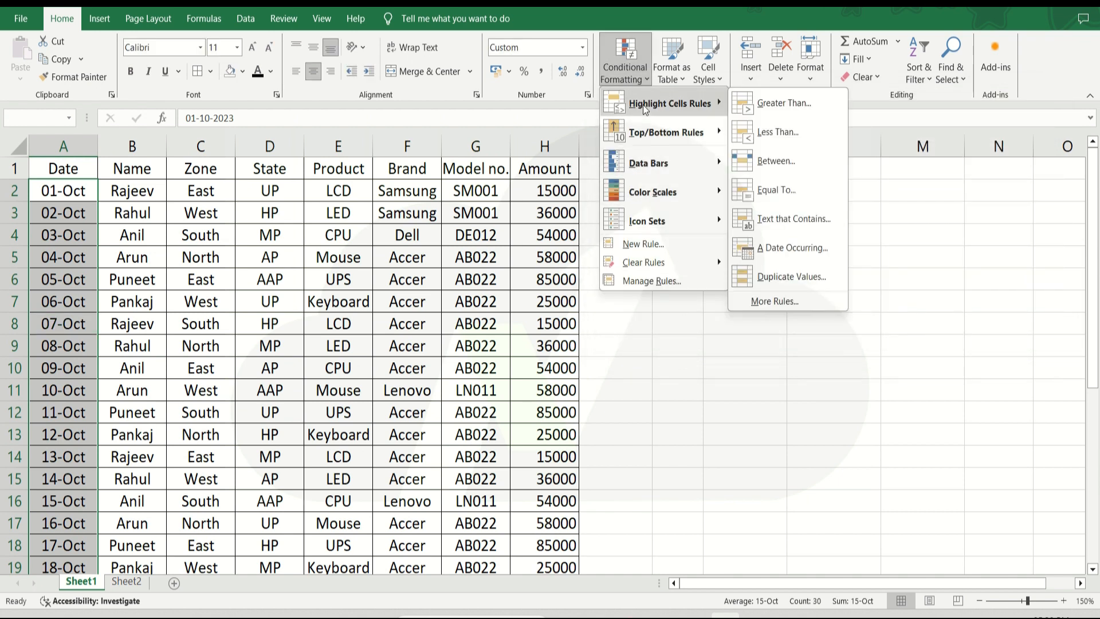
click(802, 256)
click(783, 198)
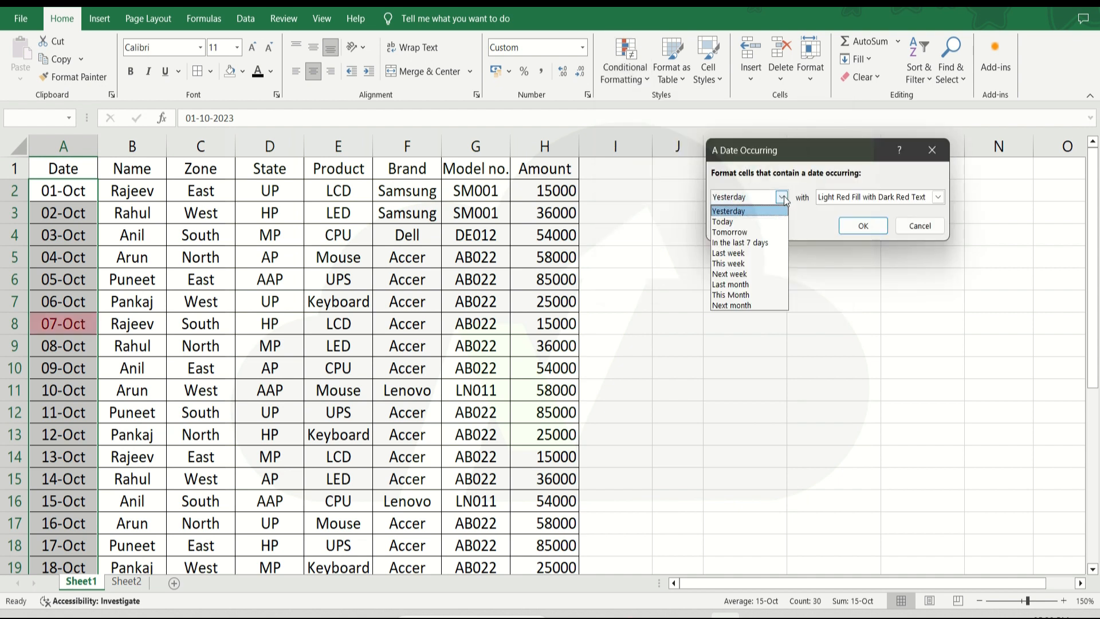
click(726, 222)
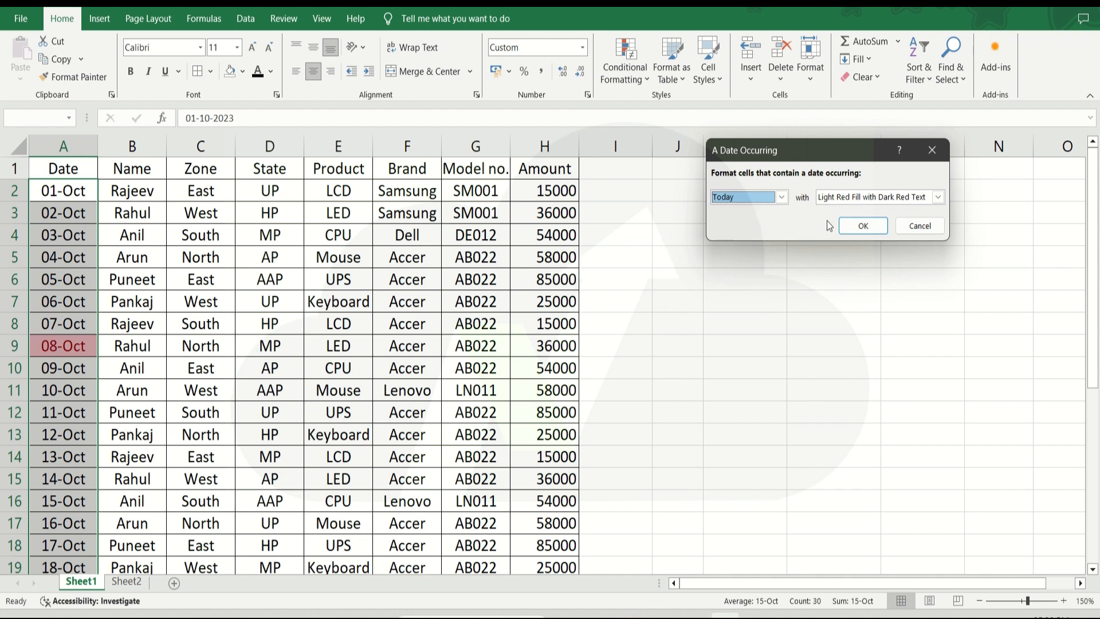
click(782, 198)
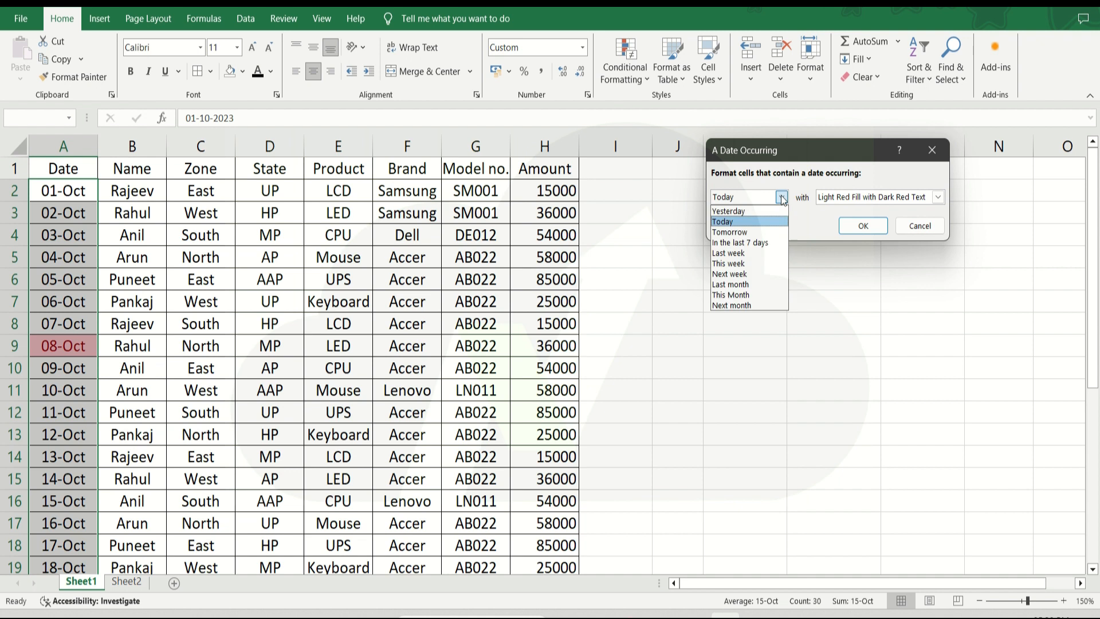
click(726, 232)
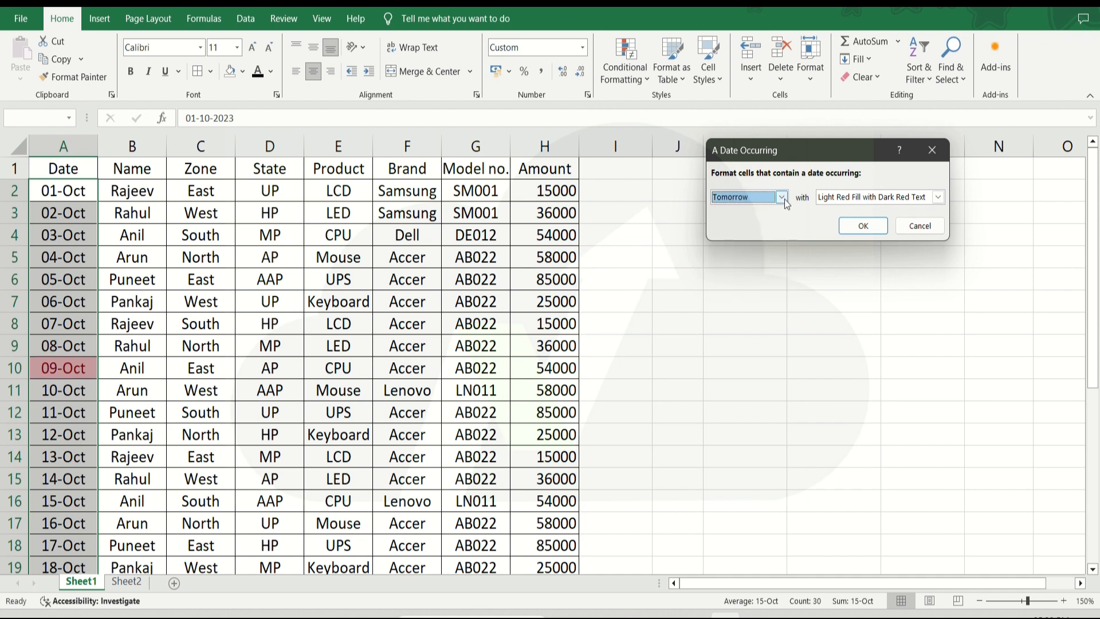
click(782, 197)
click(731, 243)
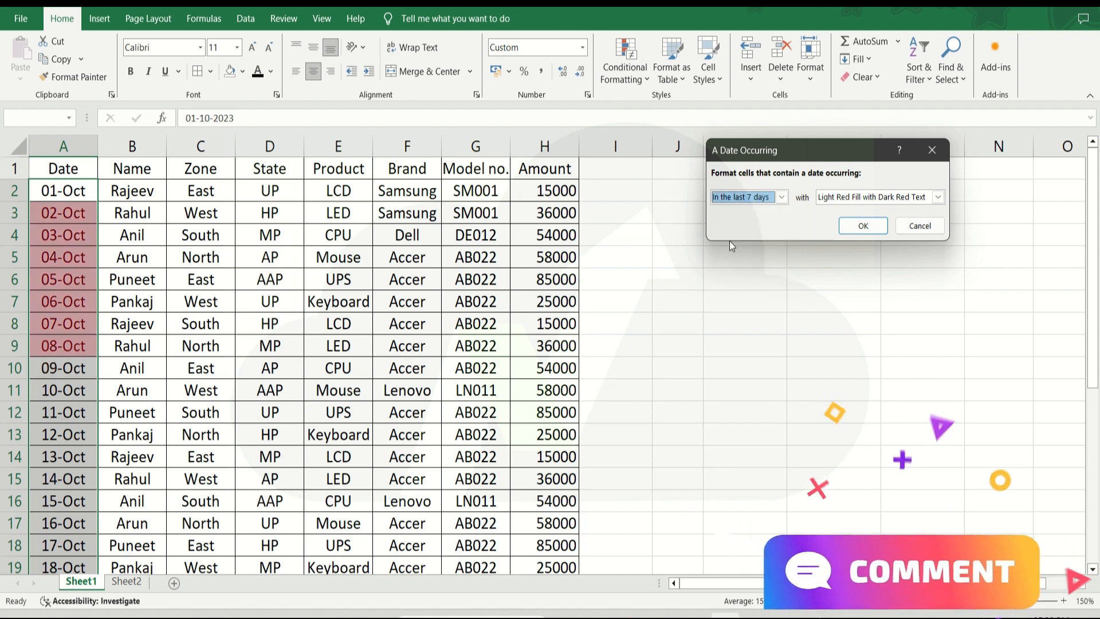
Preview the date rule's highlighting for Last week, This week and Next week
click(781, 197)
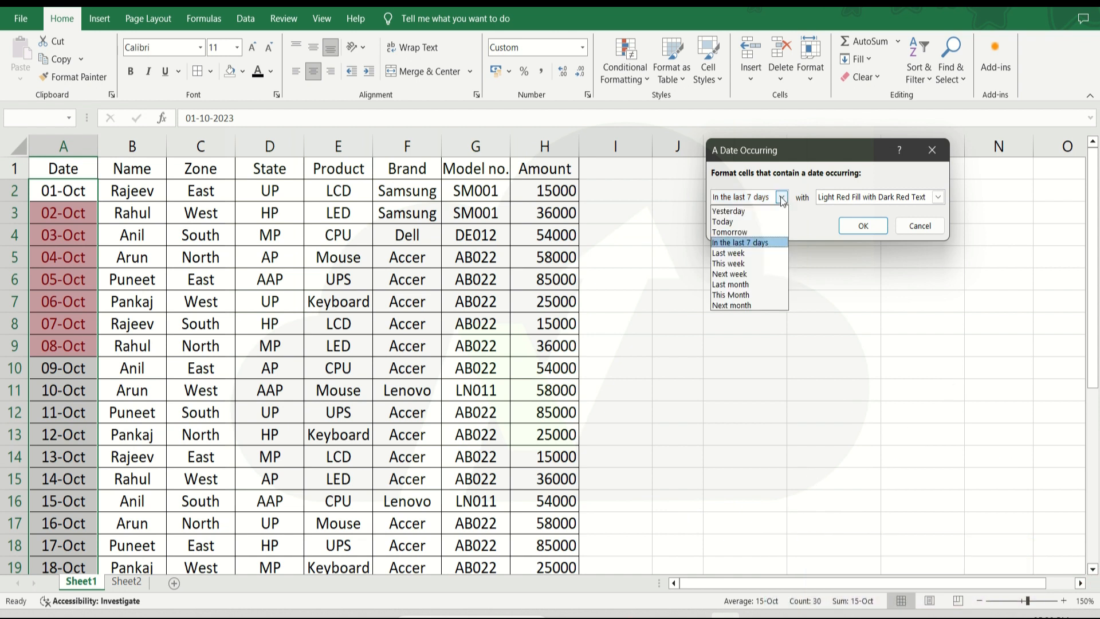
click(716, 254)
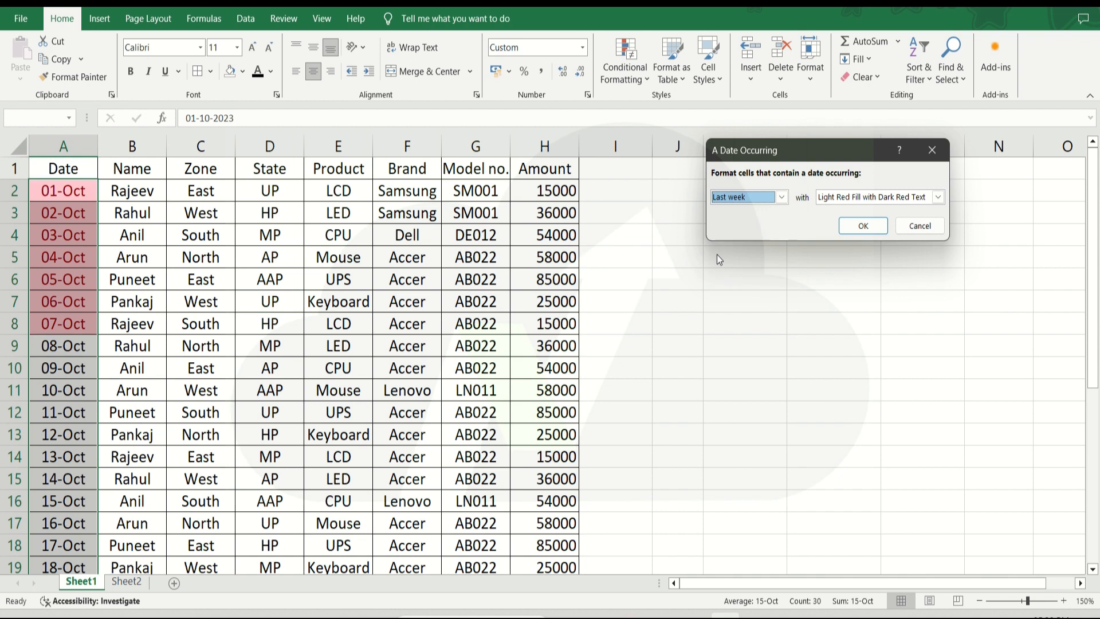
click(781, 198)
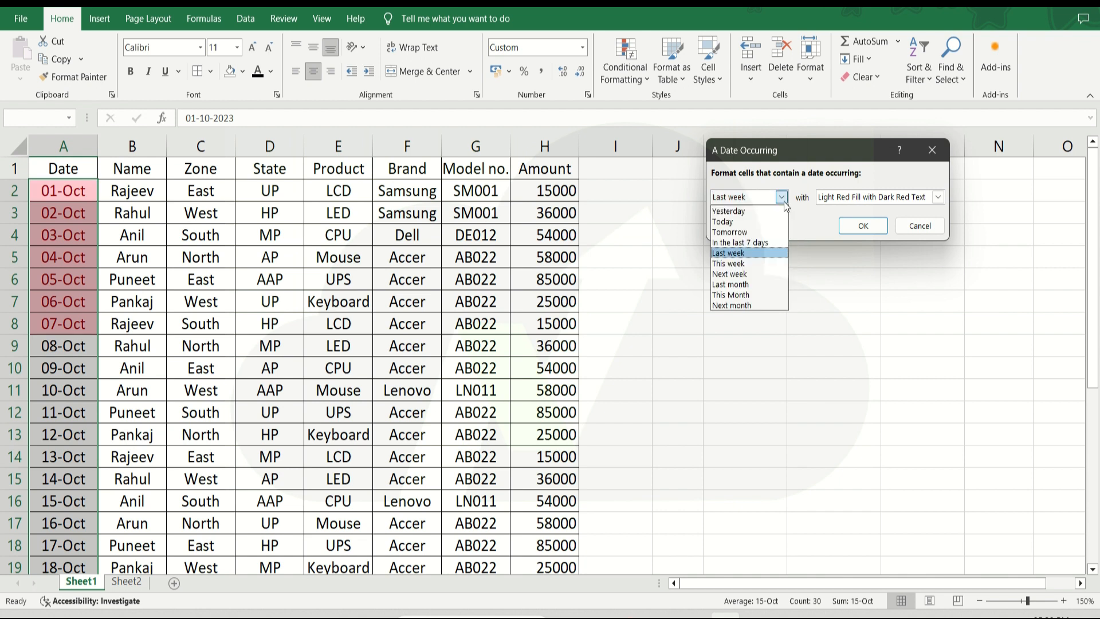
click(727, 264)
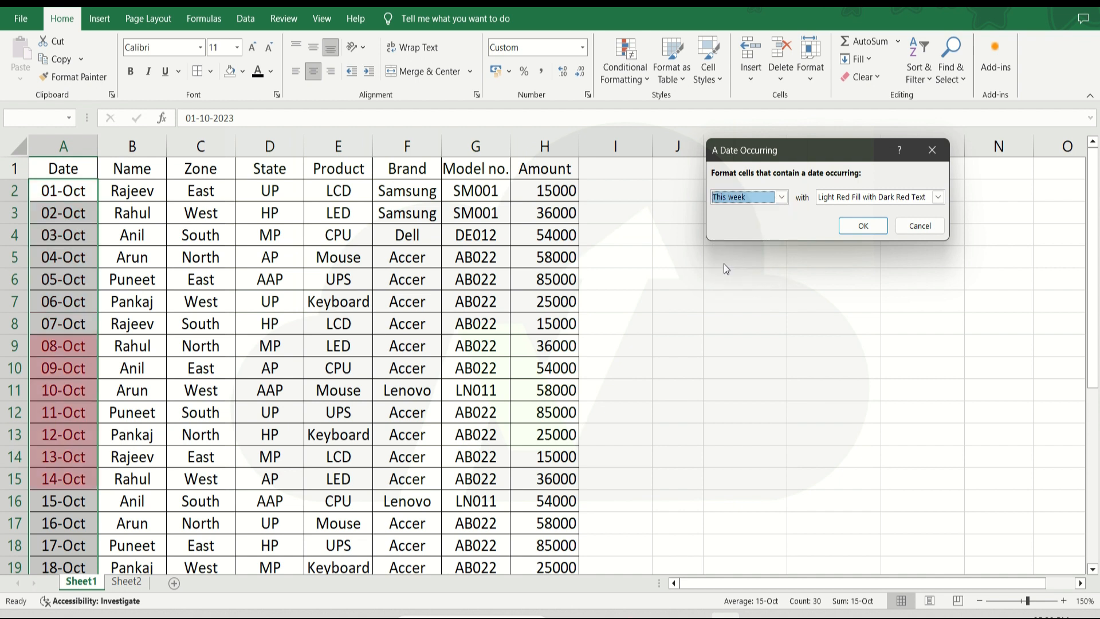
click(782, 200)
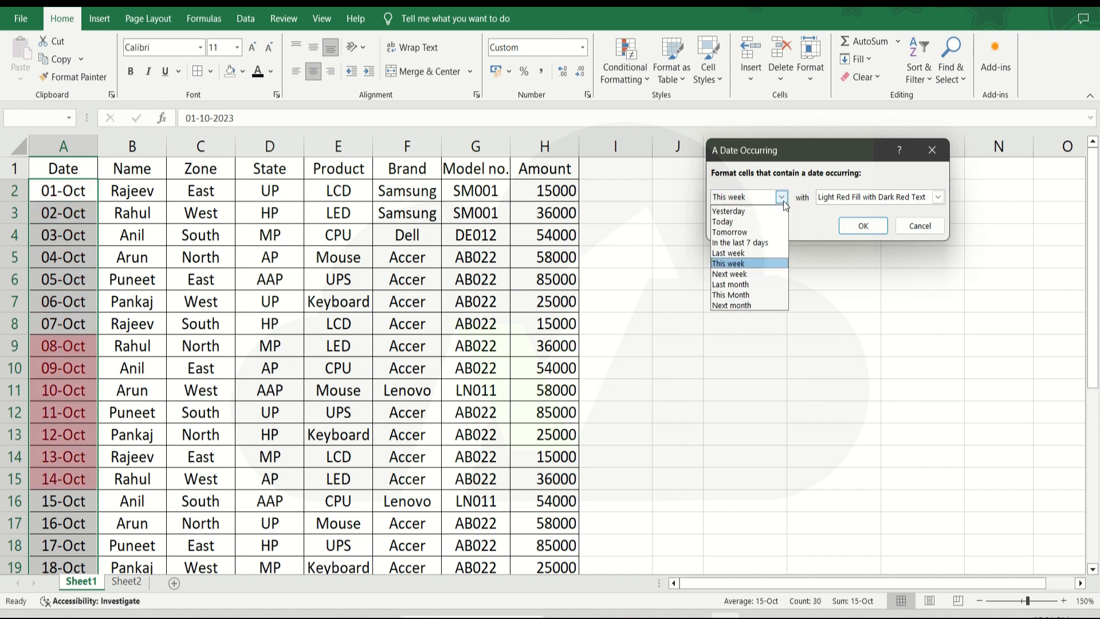
click(729, 274)
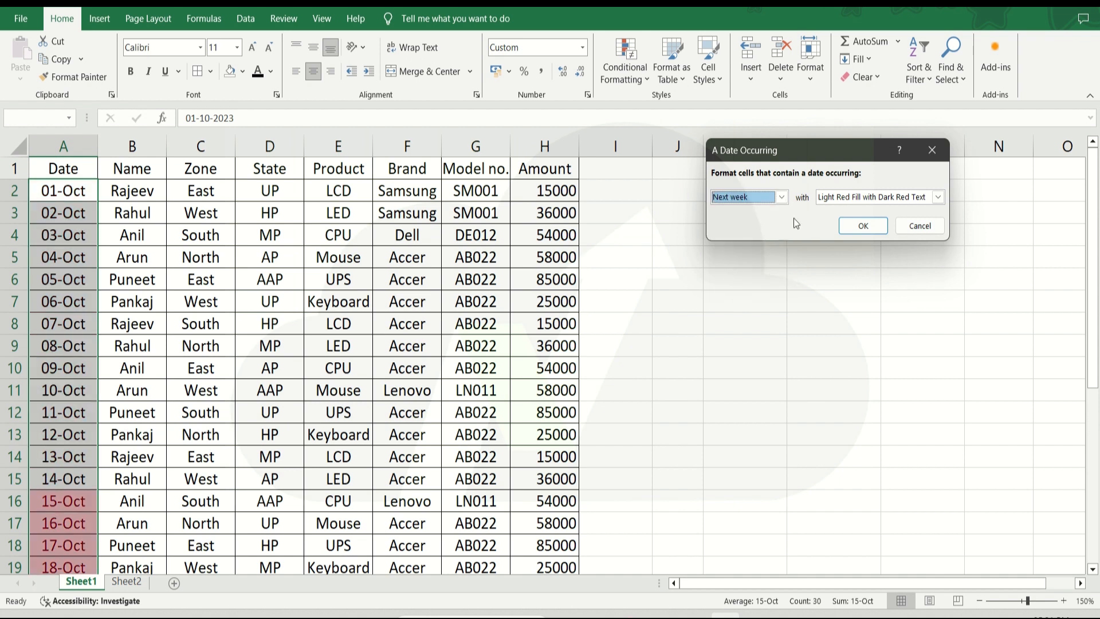
Preview the date rule's highlighting for Last month, This Month and Next month, and discard the rule
click(782, 199)
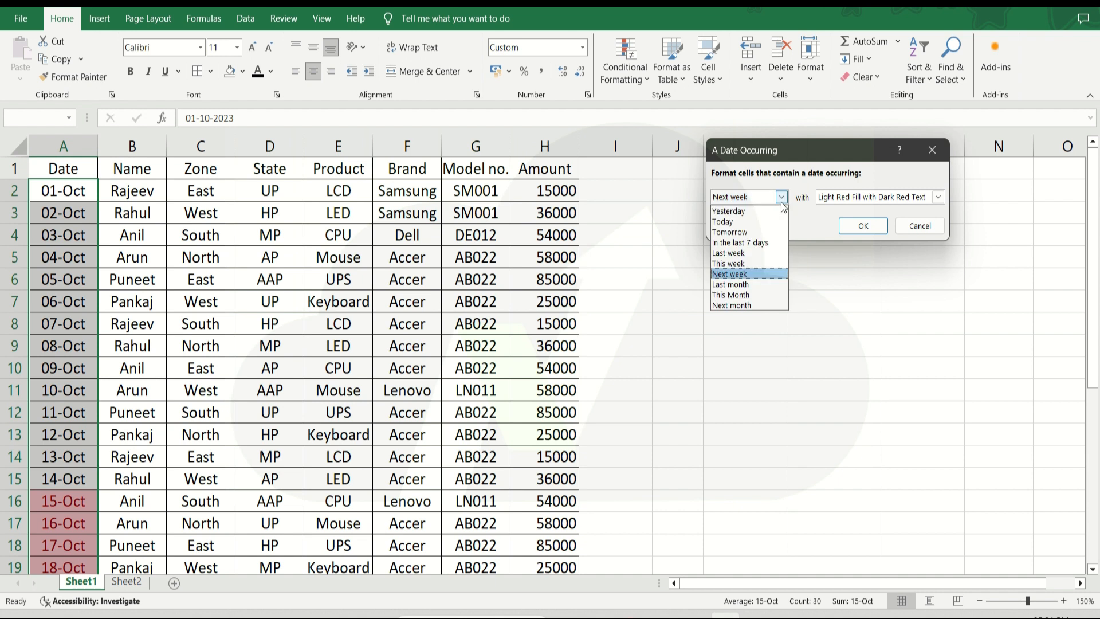
click(724, 285)
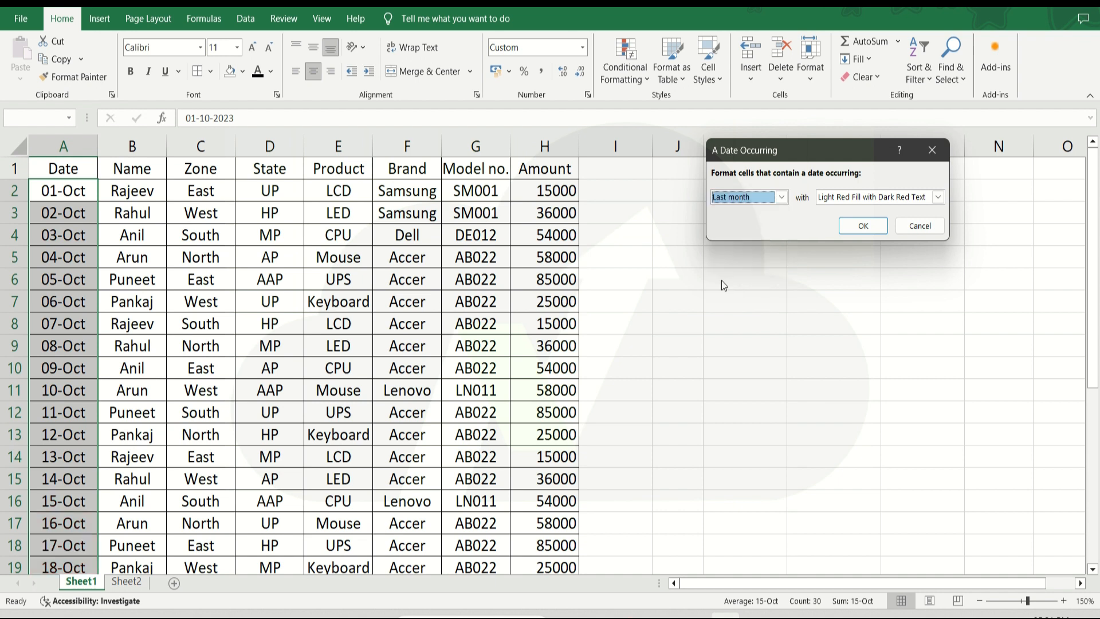
click(785, 198)
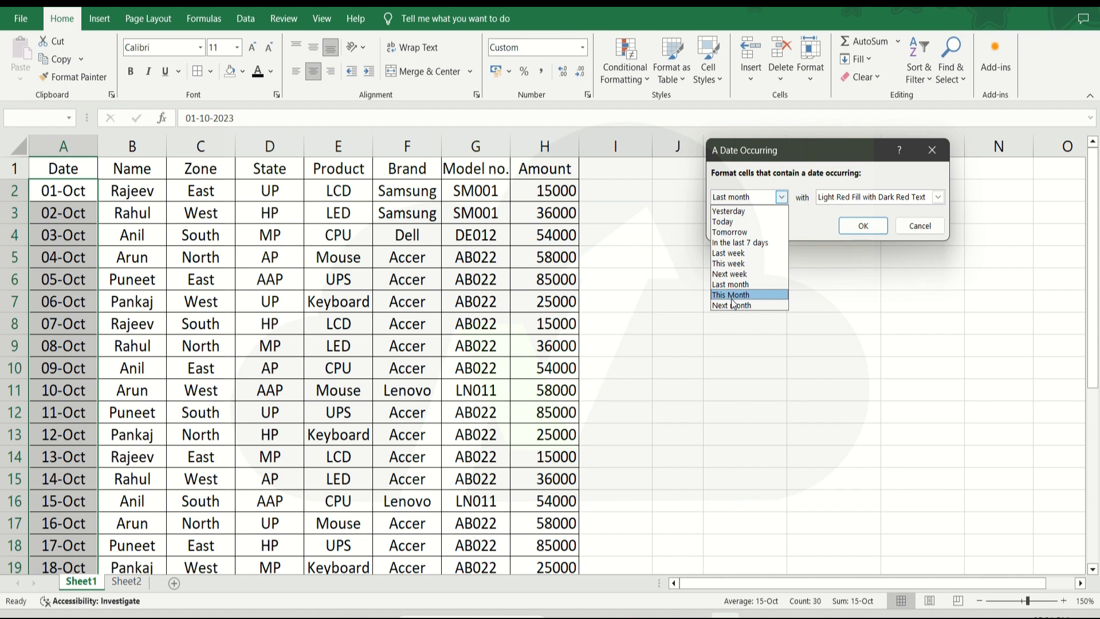
click(732, 299)
click(782, 198)
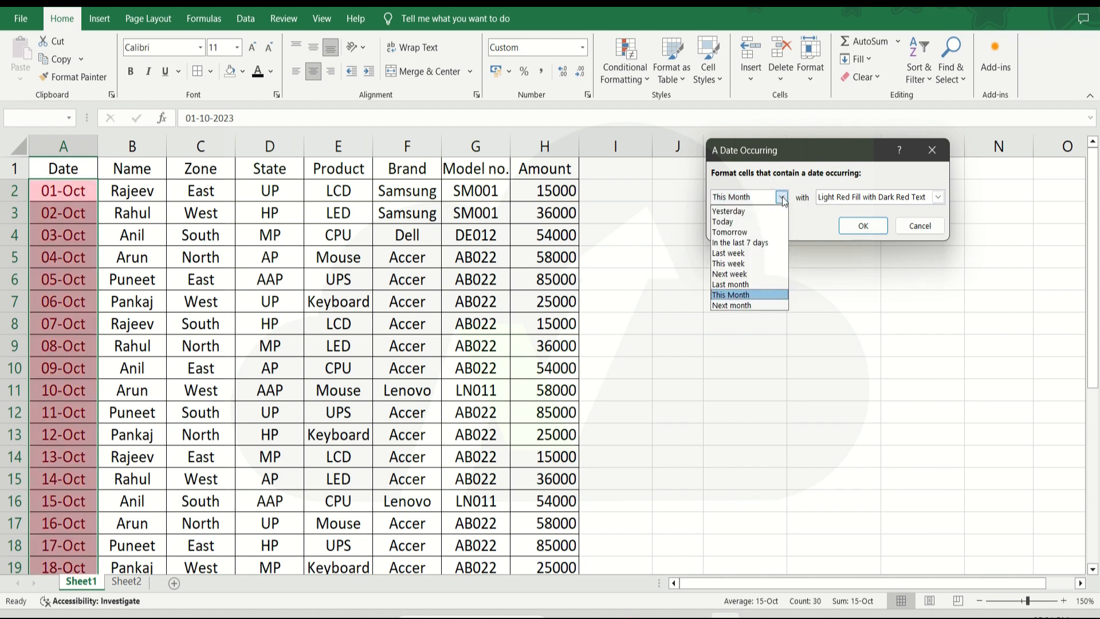
click(727, 306)
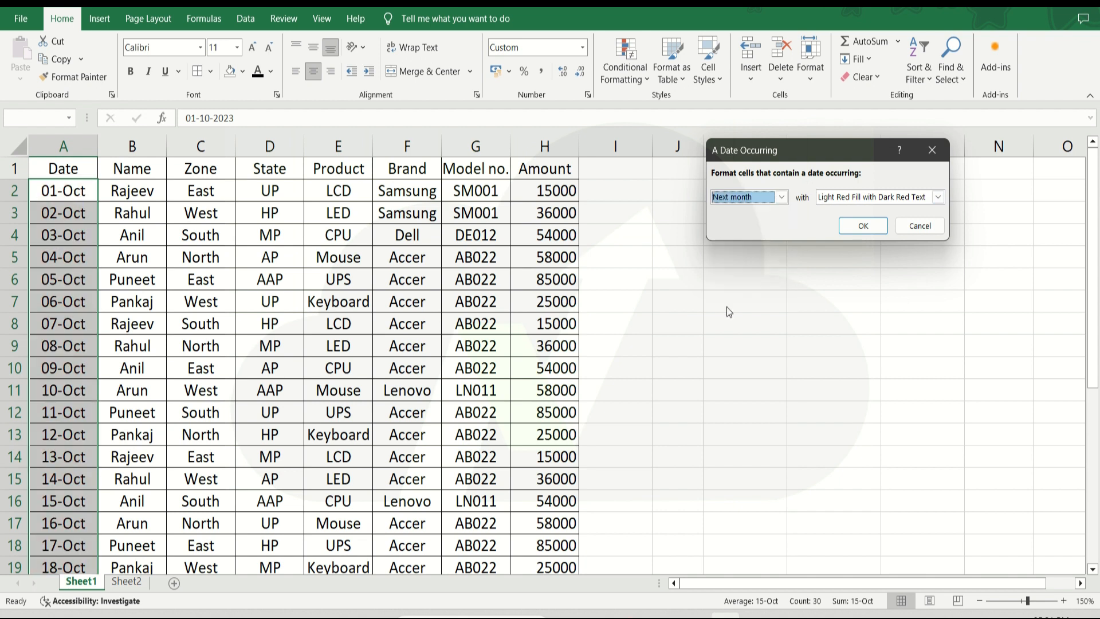
click(910, 224)
Apply a Duplicate Values rule to B2:B31 that formats Unique values with Light Red Fill with Dark Red Text
click(624, 67)
mouse_move(643, 114)
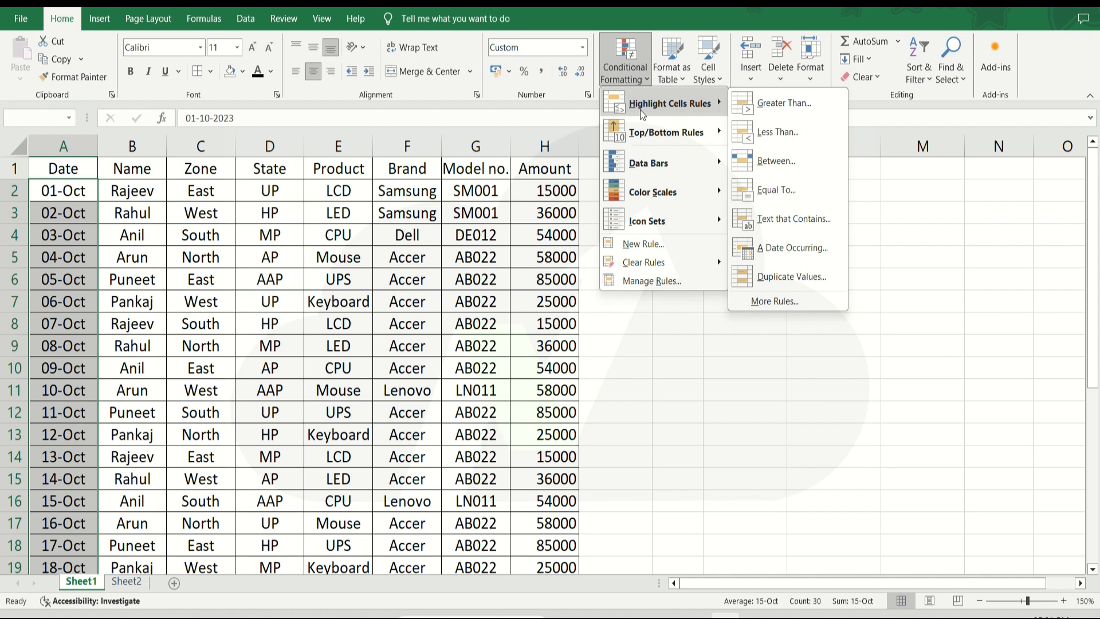
click(131, 182)
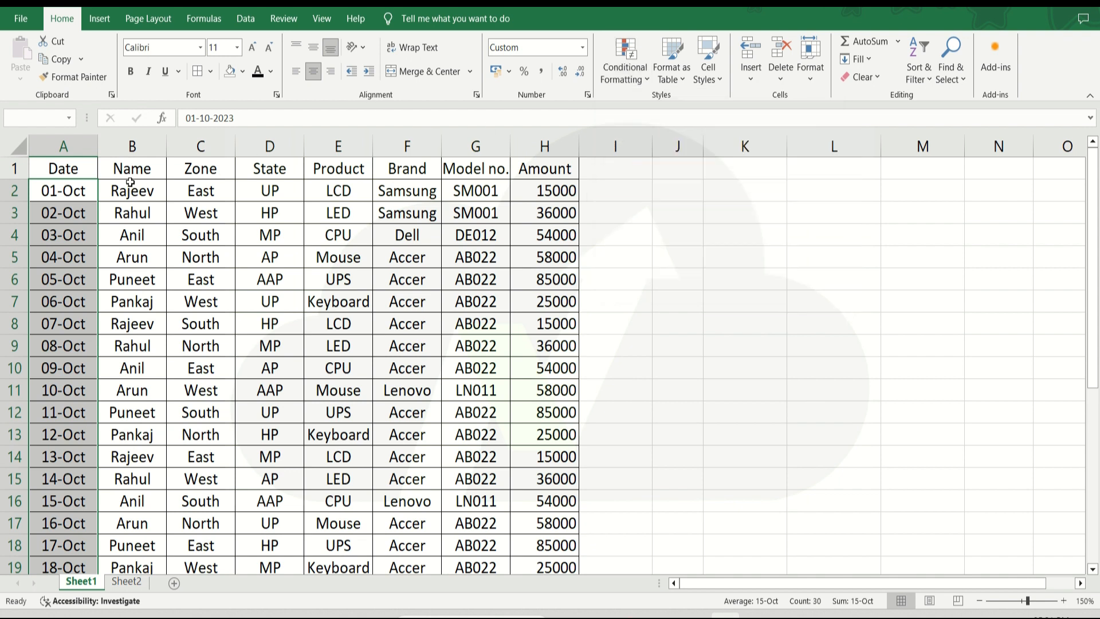
click(131, 183)
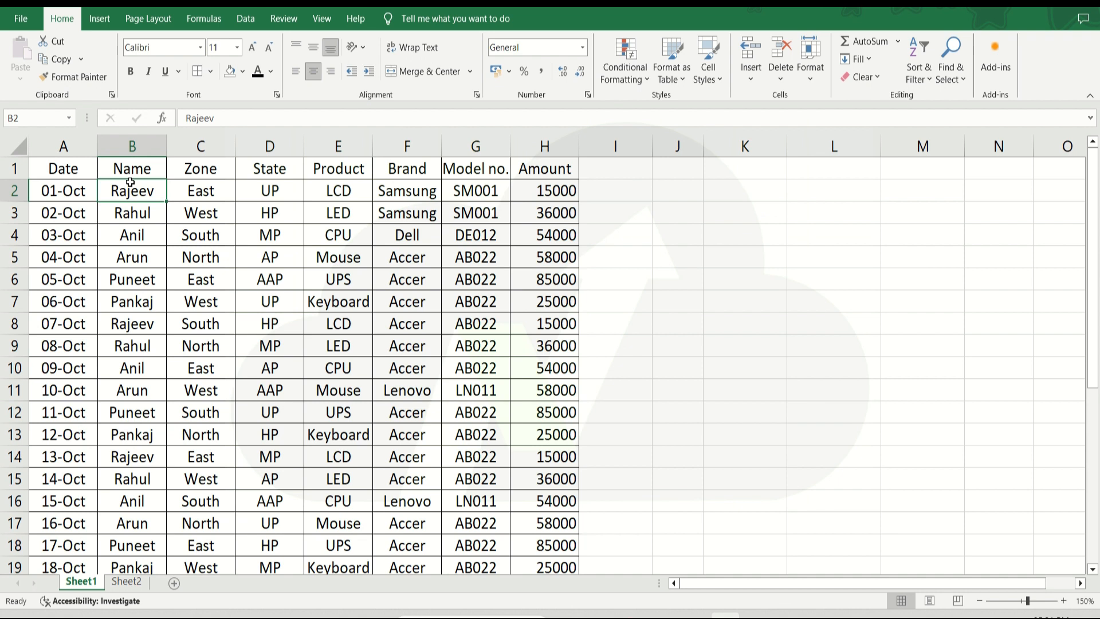
key(shift+Down)
key(shift+Down)
key(shift+Down)
key(shift+Down)
key(shift+Down)
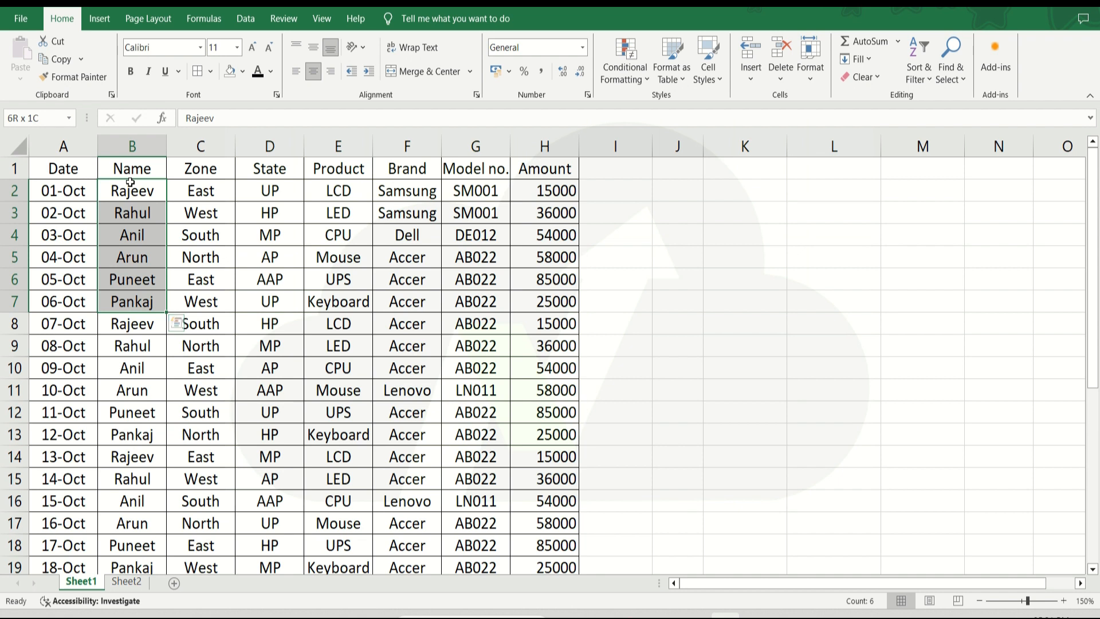
key(ctrl+shift+Down)
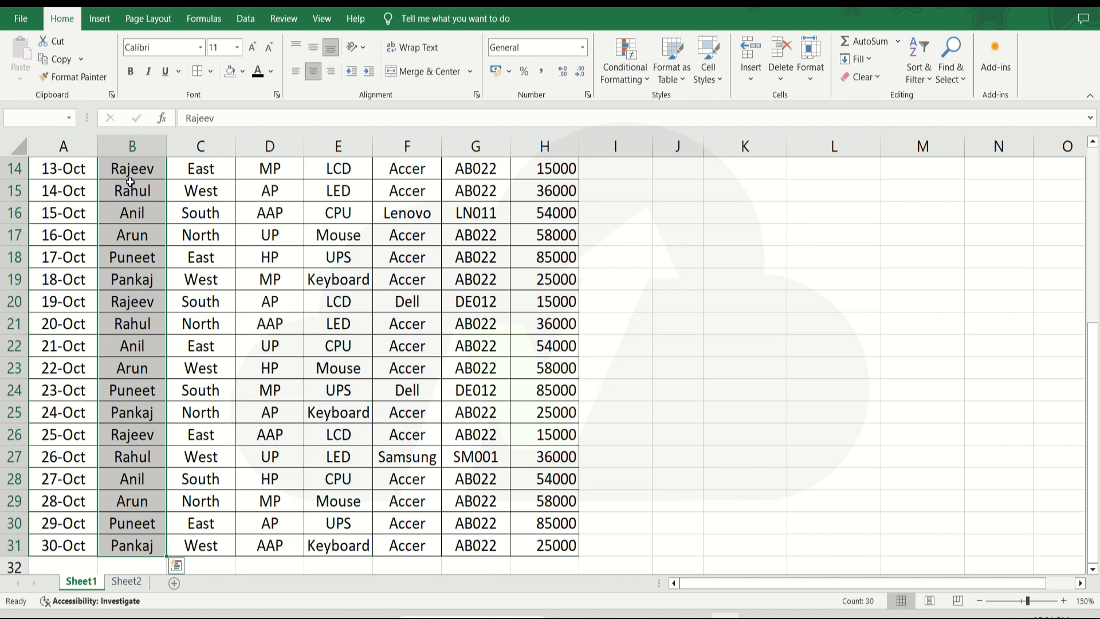
click(620, 71)
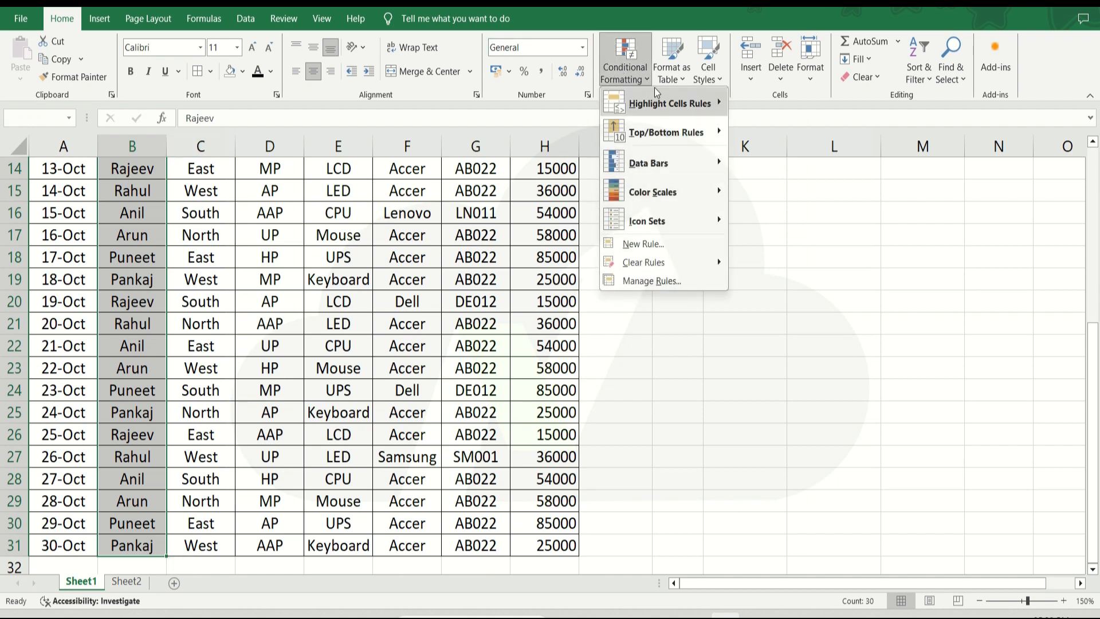
click(786, 275)
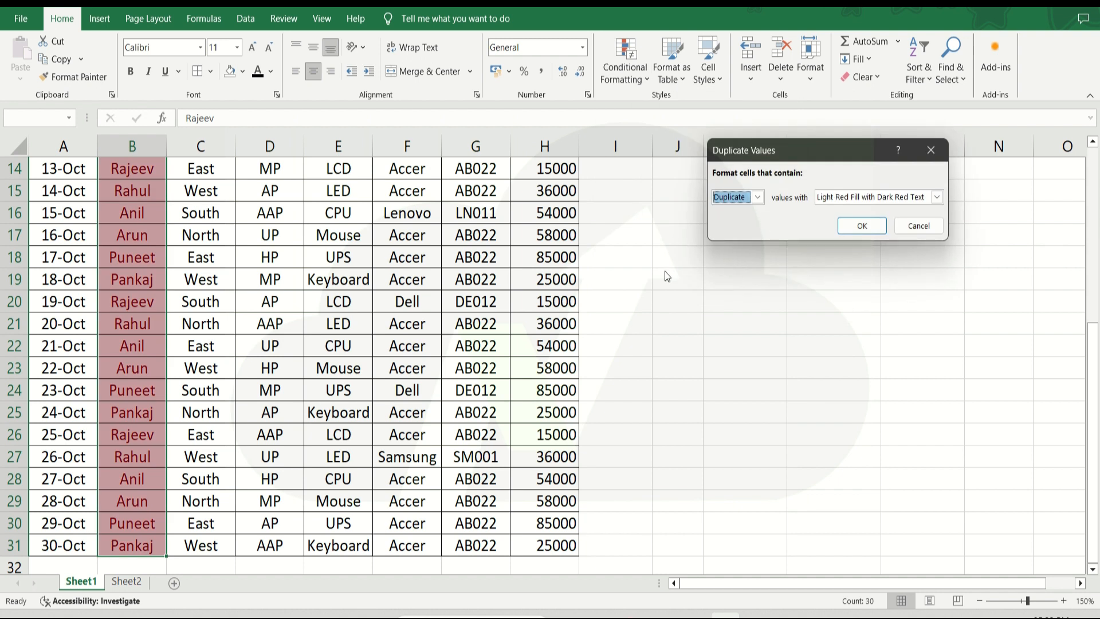
click(758, 197)
click(758, 197)
click(725, 222)
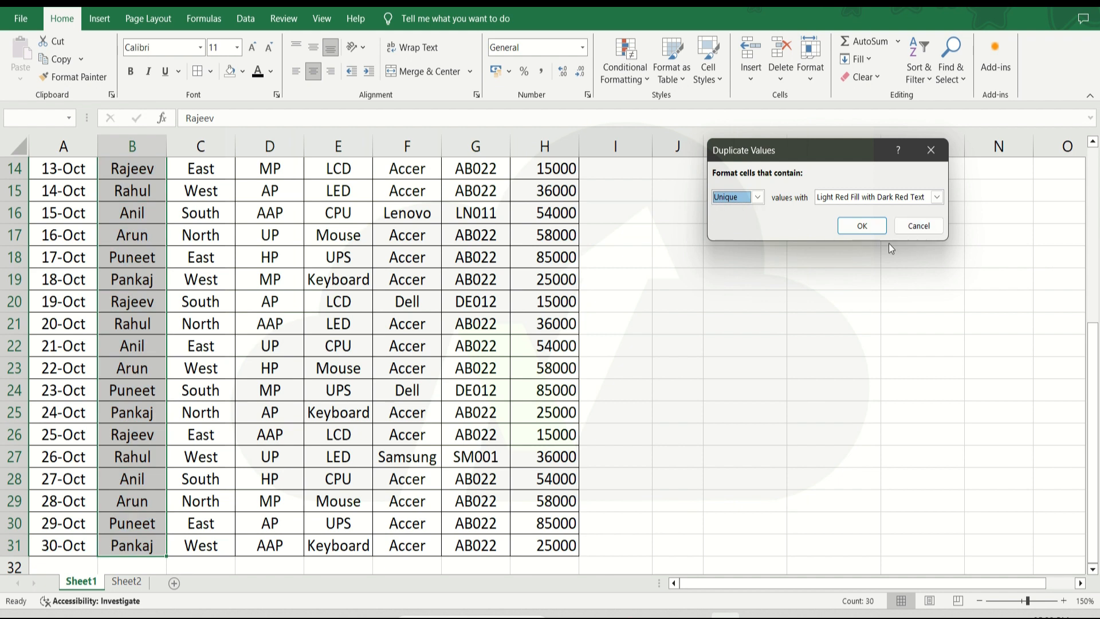
click(857, 227)
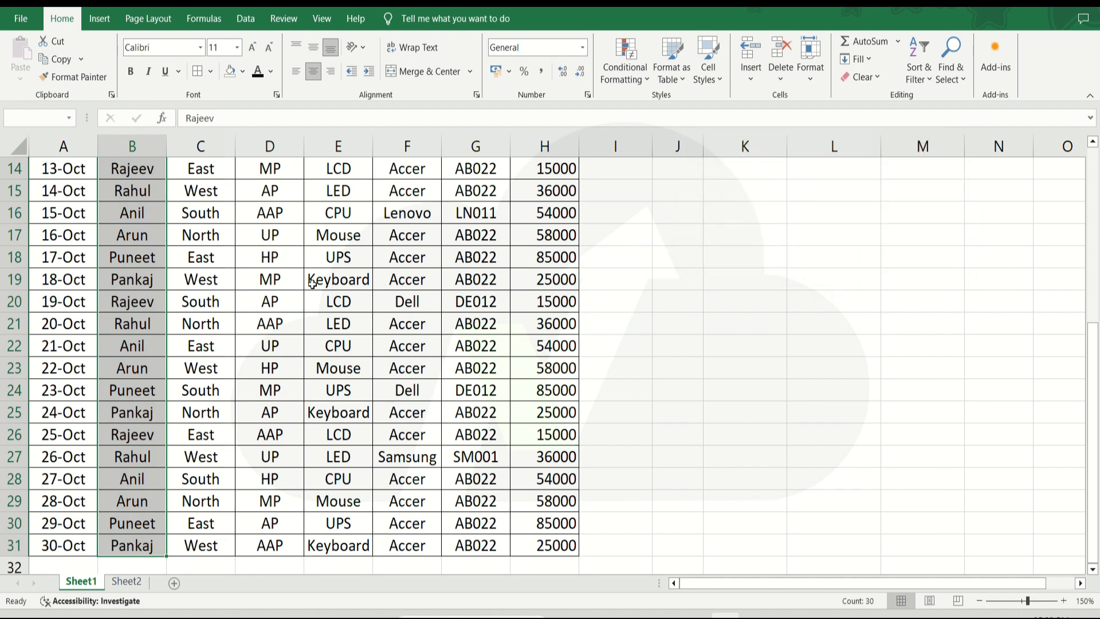
Replace the name in B2 with a new first name that occurs nowhere else in the Name column
click(156, 292)
key(Up)
key(Up)
key(Up)
key(Up)
key(Up)
key(Up)
key(Up)
key(Up)
key(Up)
key(Up)
key(Up)
key(Up)
key(Up)
key(Up)
key(Up)
key(Up)
key(Up)
key(Up)
key(Up)
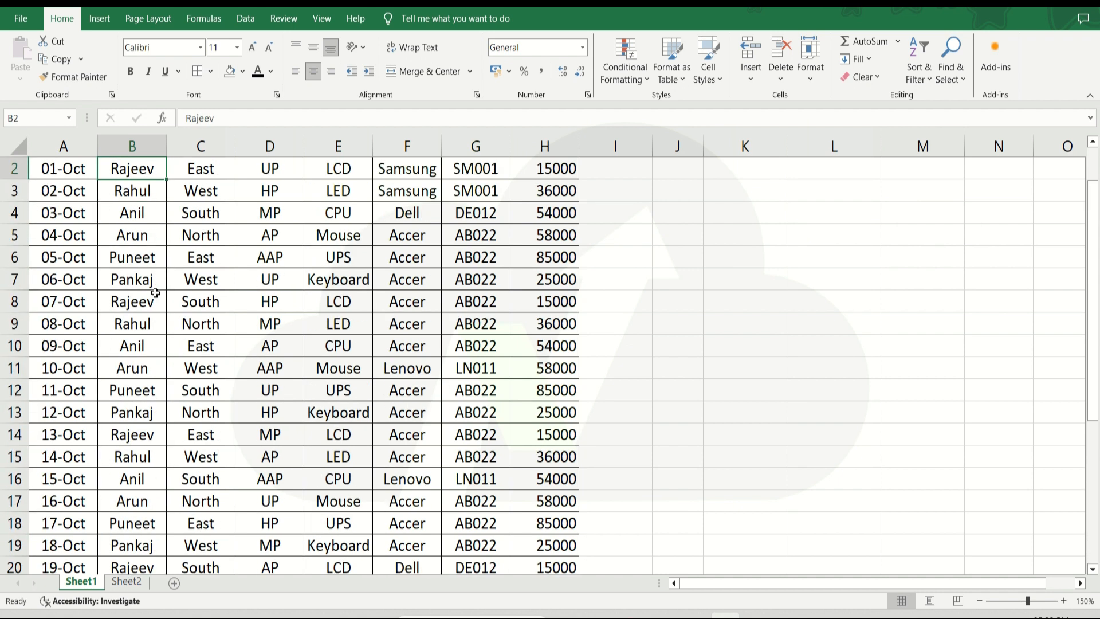
key(Down)
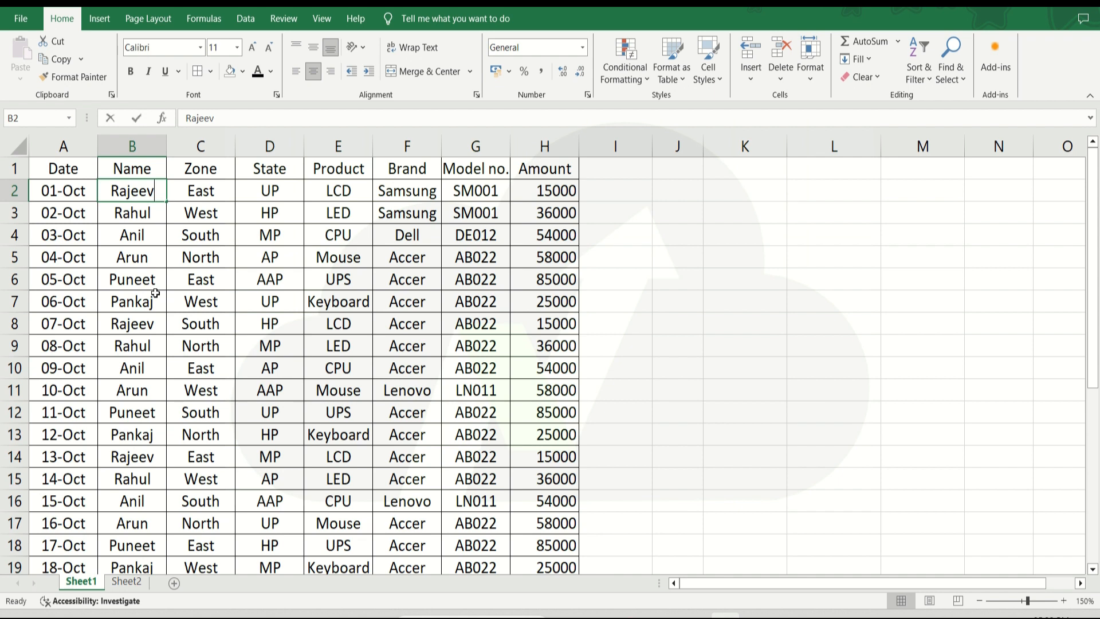
text(S)
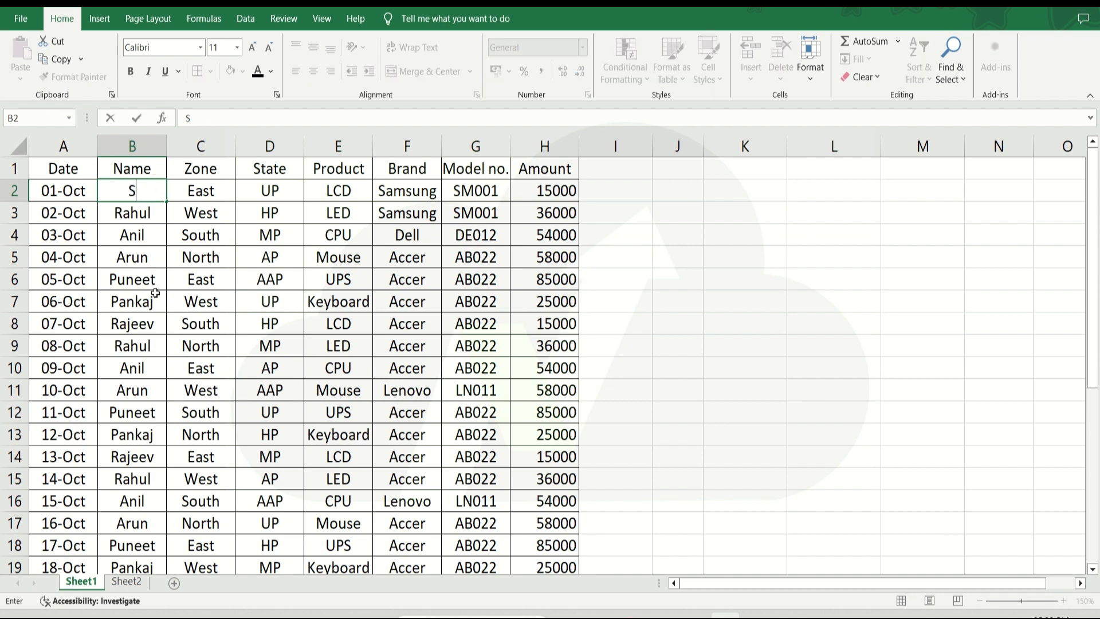
text(onu)
key(Return)
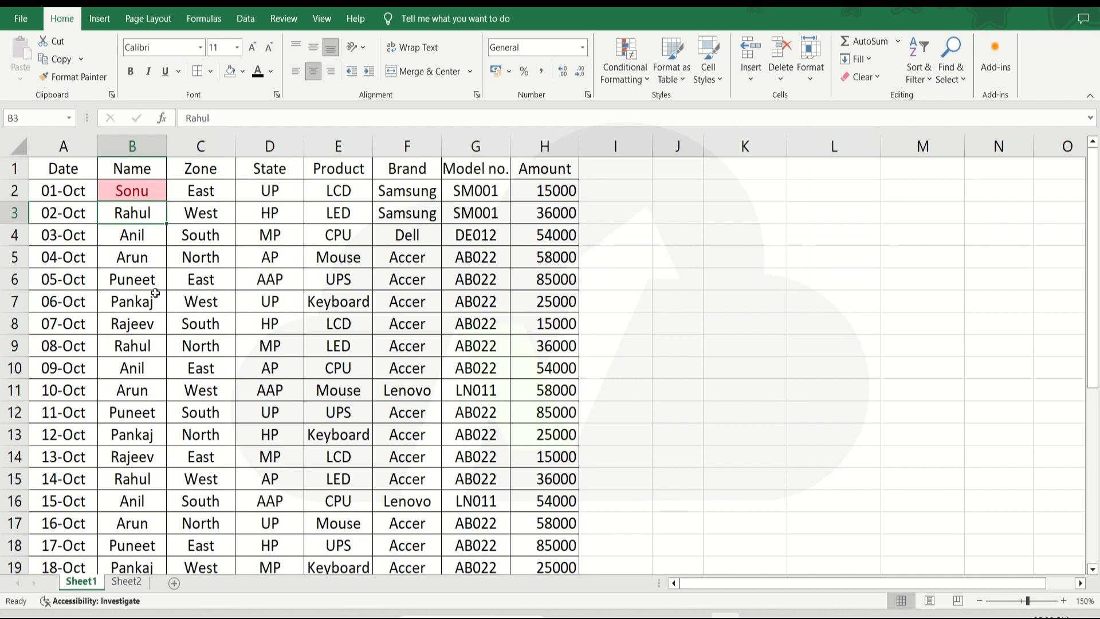
Examine the Conditional Formatting options under Highlight Cells Rules, Top/Bottom Rules, Color Scales and Icon Sets
click(624, 69)
mouse_move(638, 103)
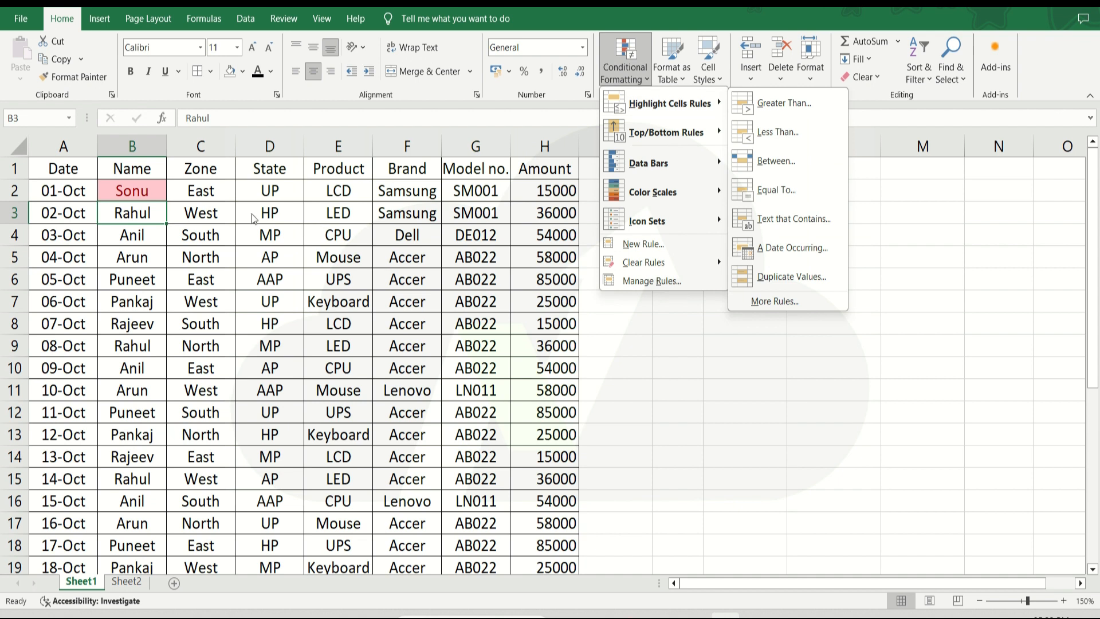
click(183, 219)
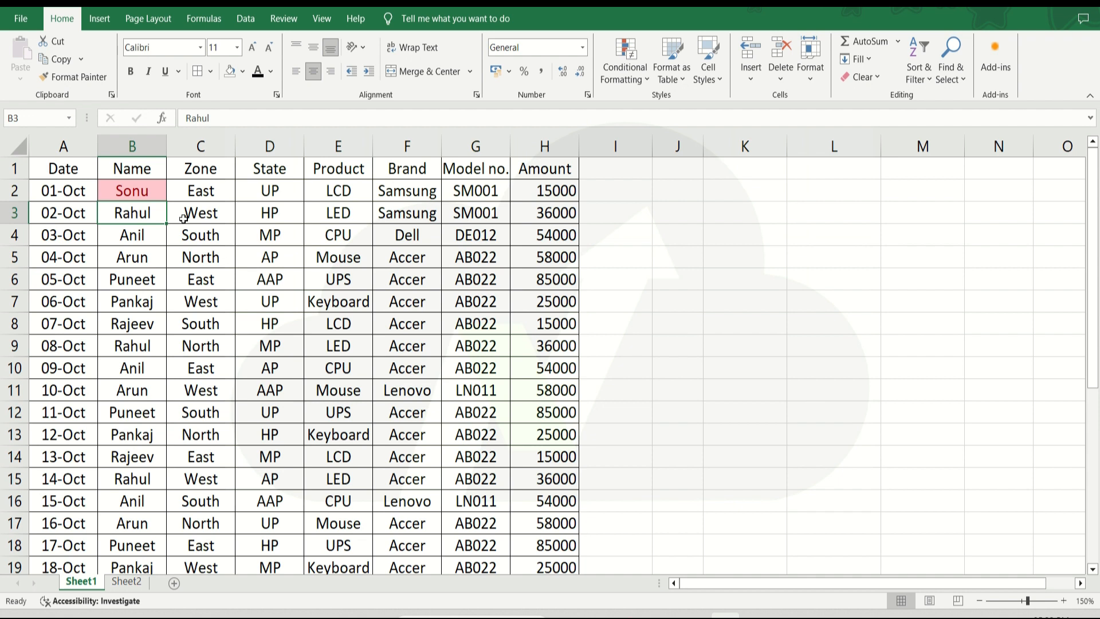
click(612, 80)
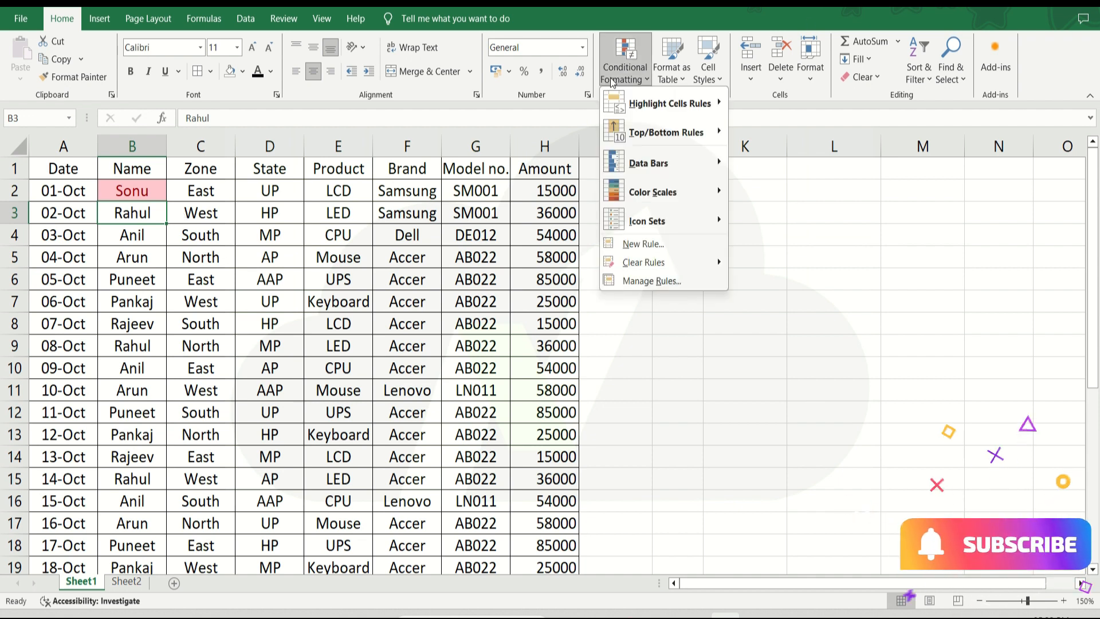
mouse_move(652, 114)
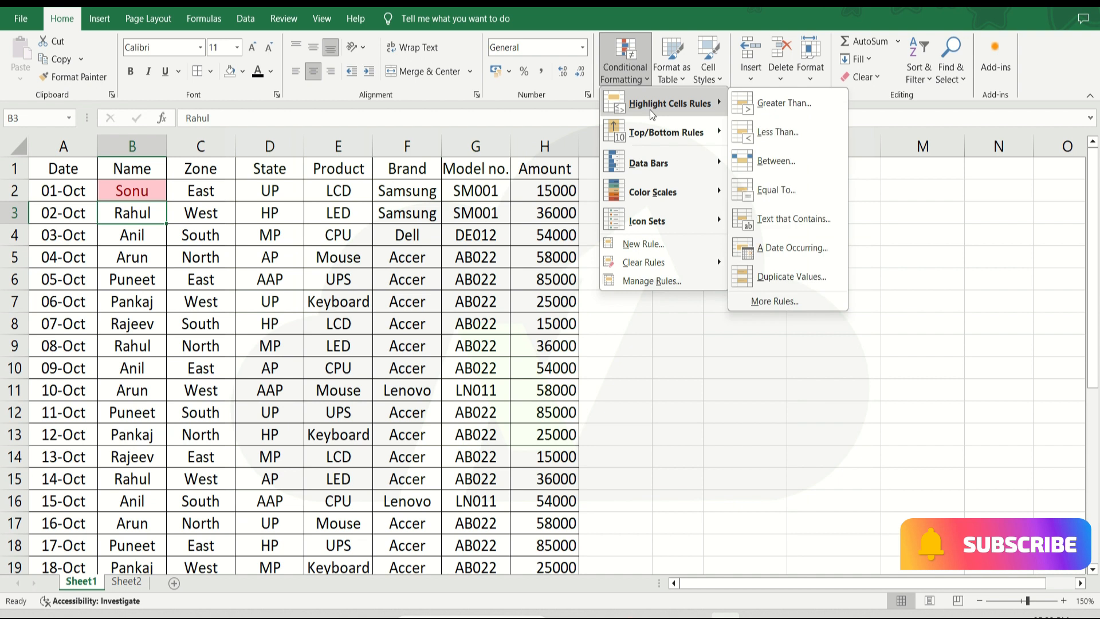
mouse_move(648, 134)
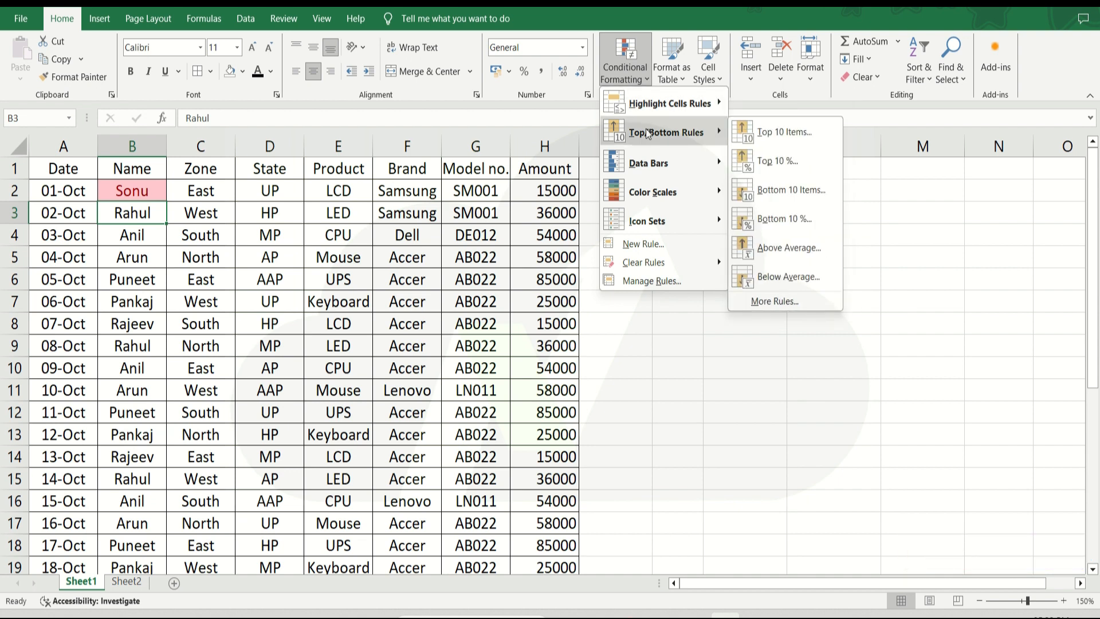
mouse_move(644, 193)
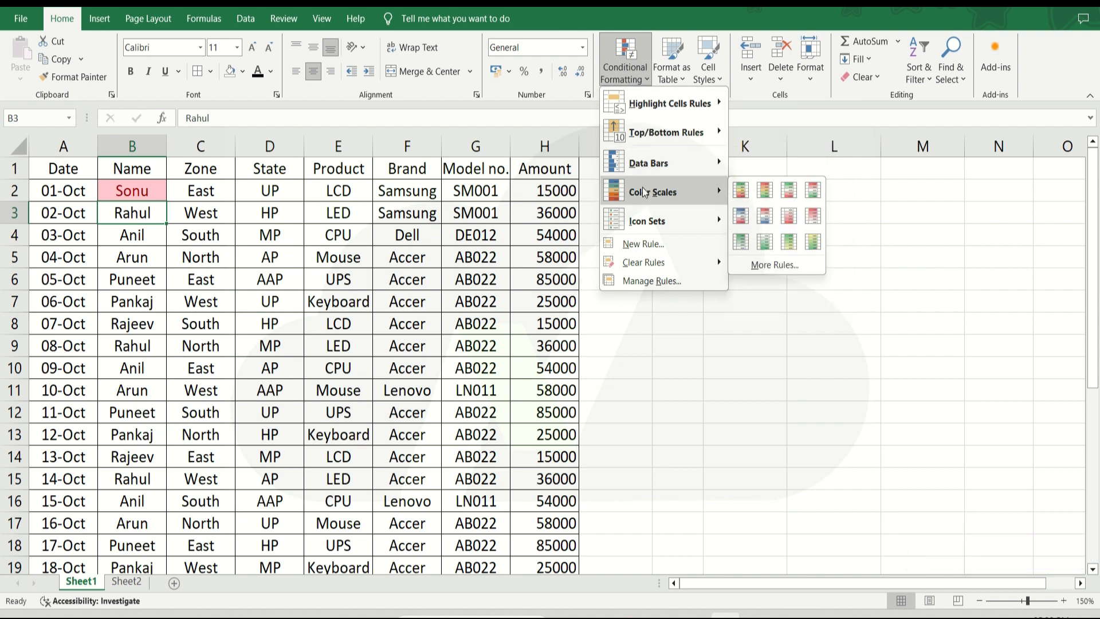
mouse_move(645, 222)
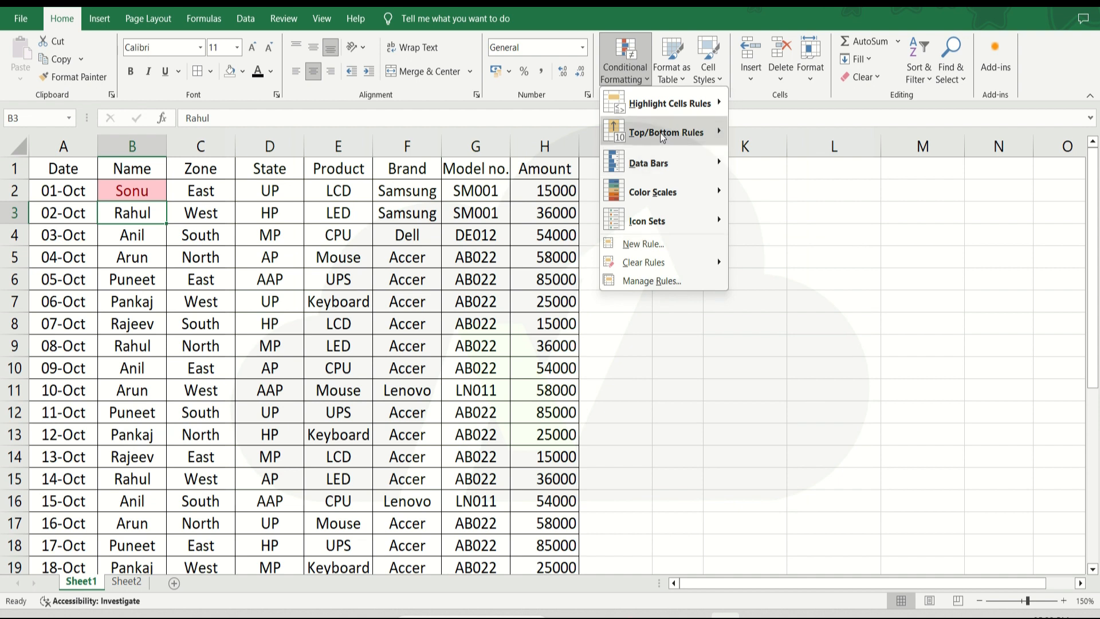
mouse_move(652, 235)
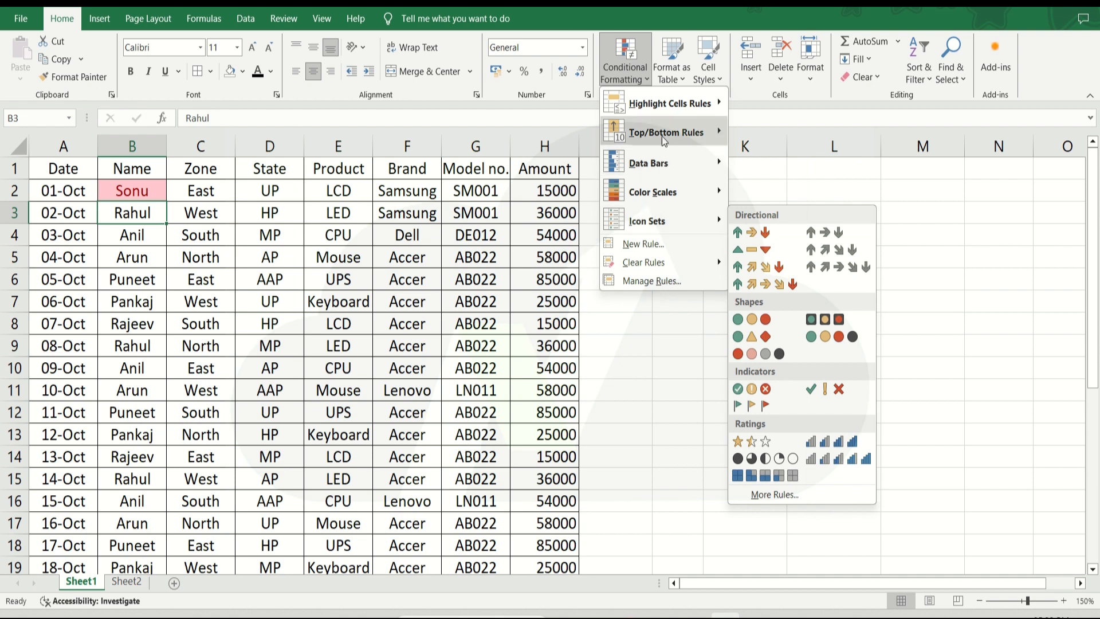
mouse_move(666, 117)
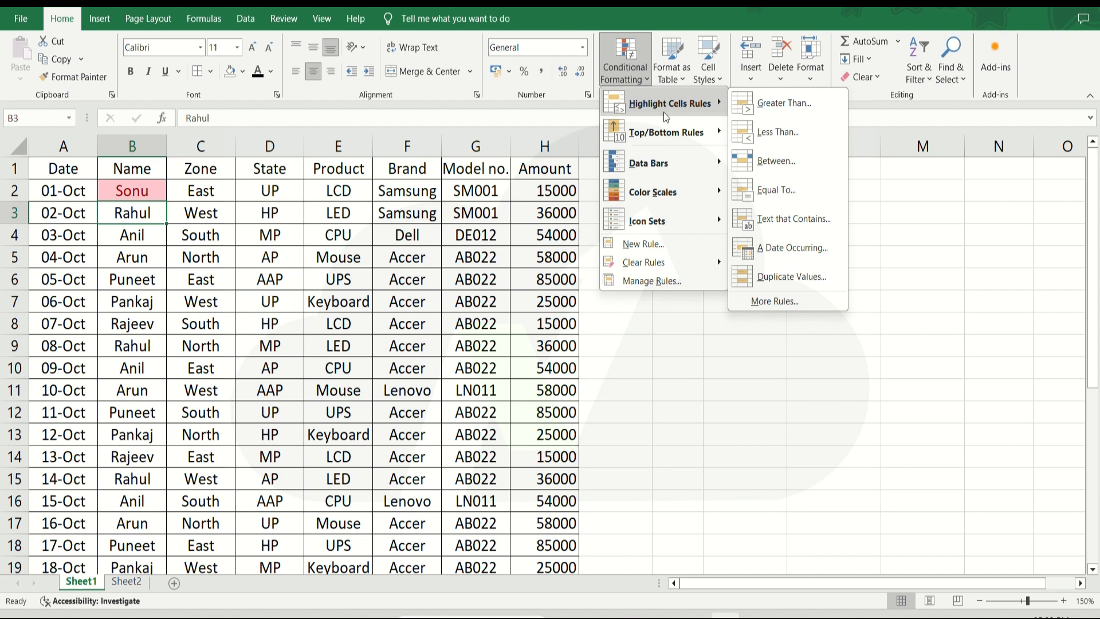
mouse_move(648, 204)
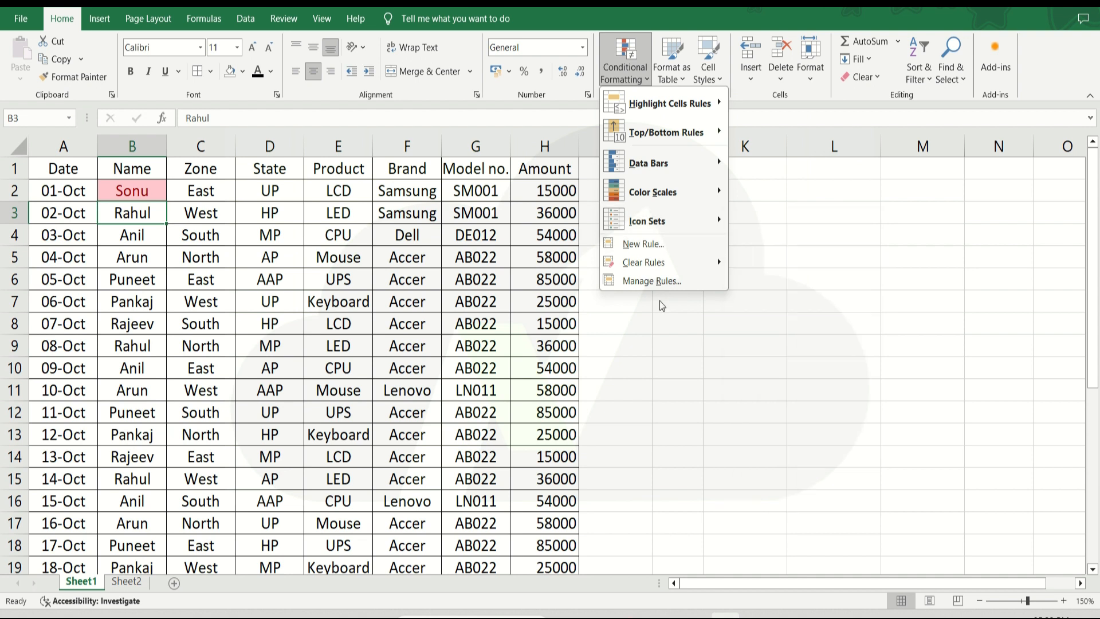
click(657, 323)
click(583, 304)
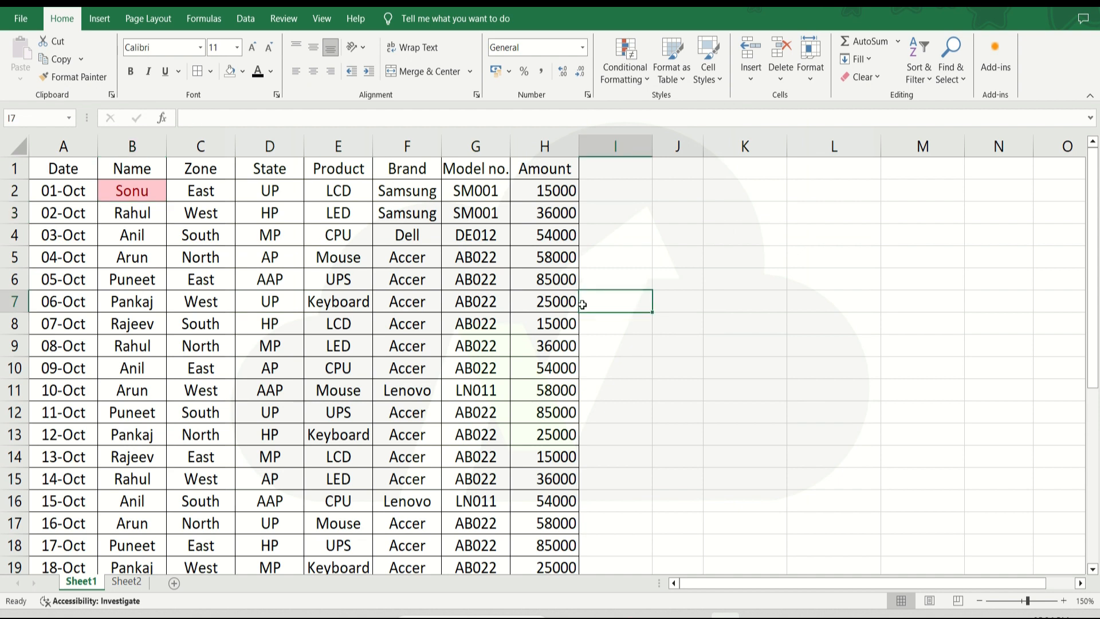
click(711, 293)
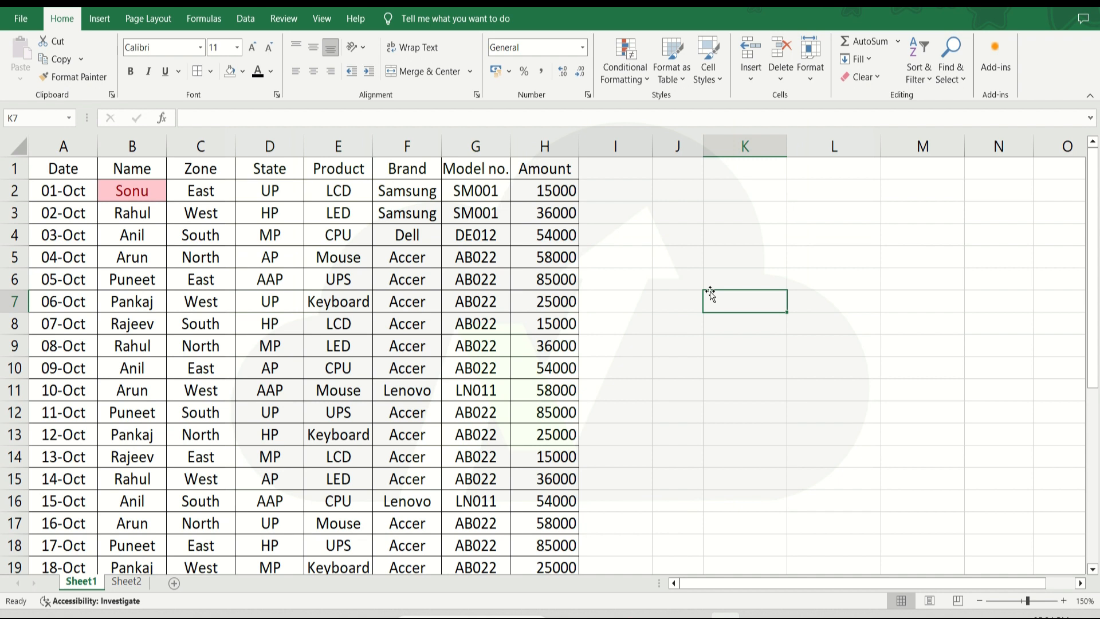
key(Left)
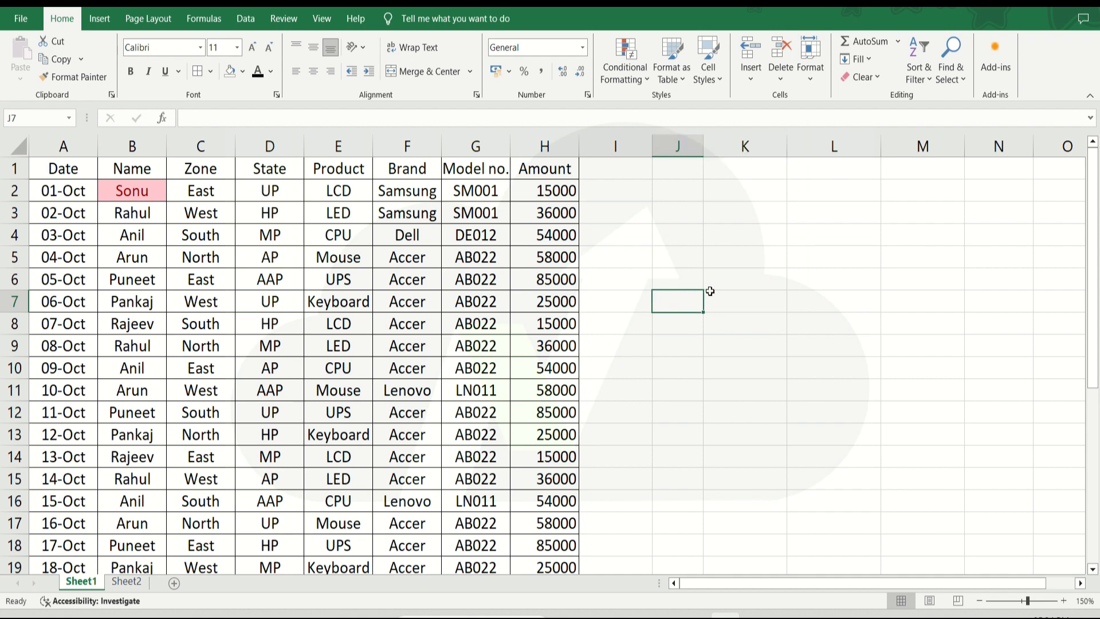
click(331, 275)
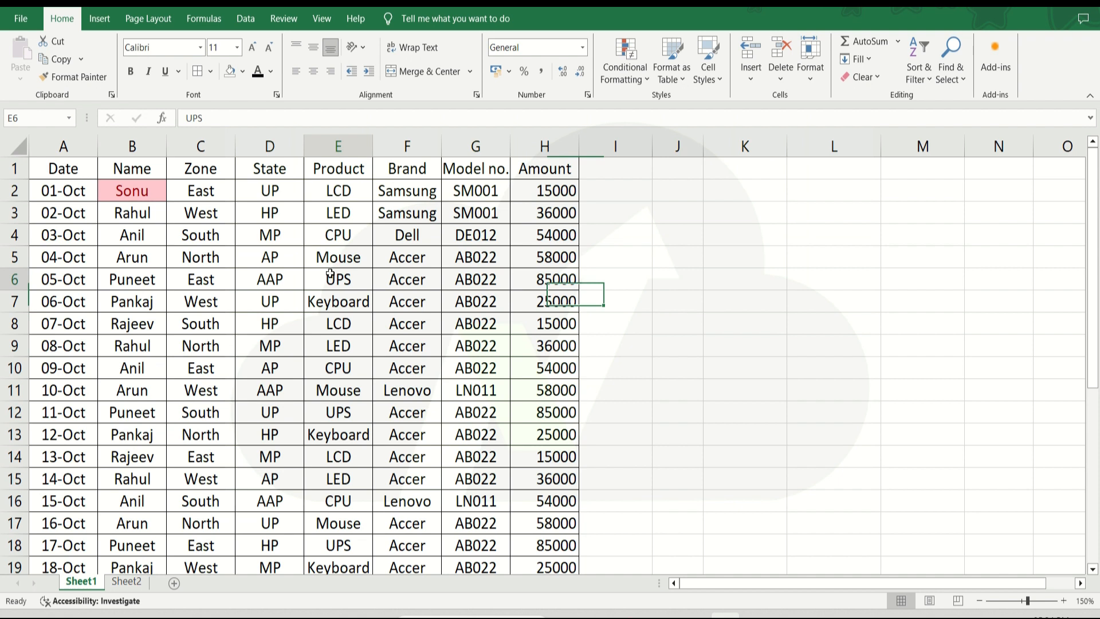
click(245, 275)
click(209, 280)
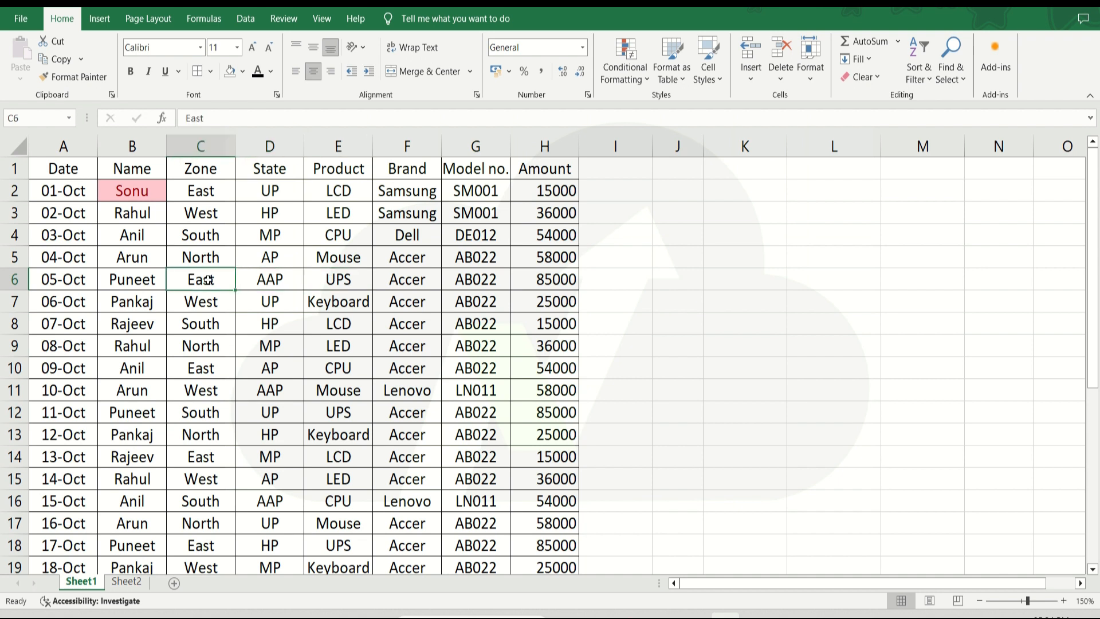